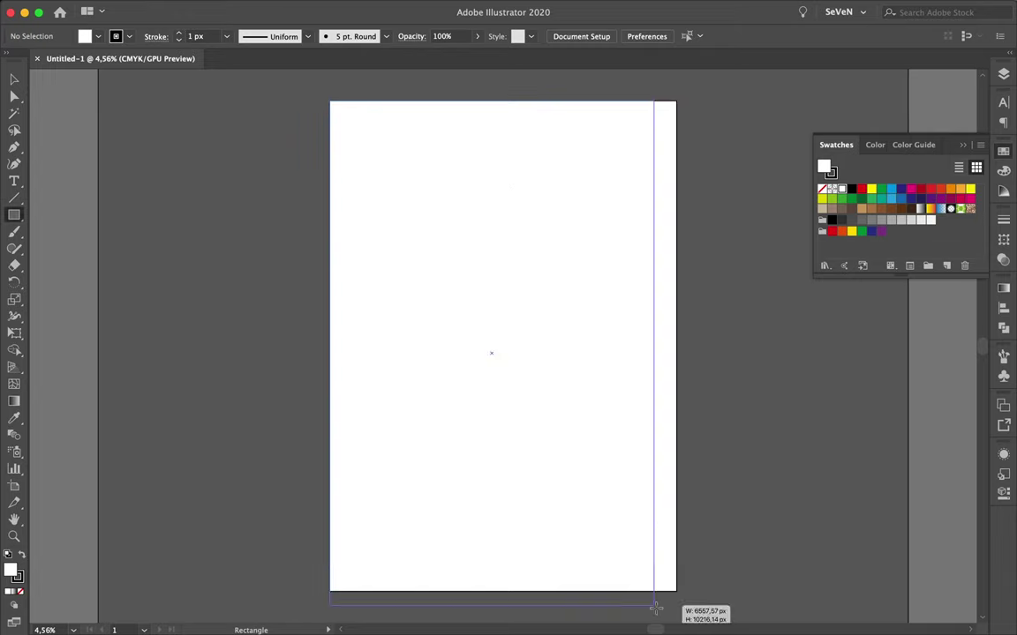
- Start splitting the artboard rectangle into a grid, previewing trial row and gutter values
{"action": "left_click", "coordinate": [136, 7]}
{"action": "left_click", "coordinate": [380, 472]}
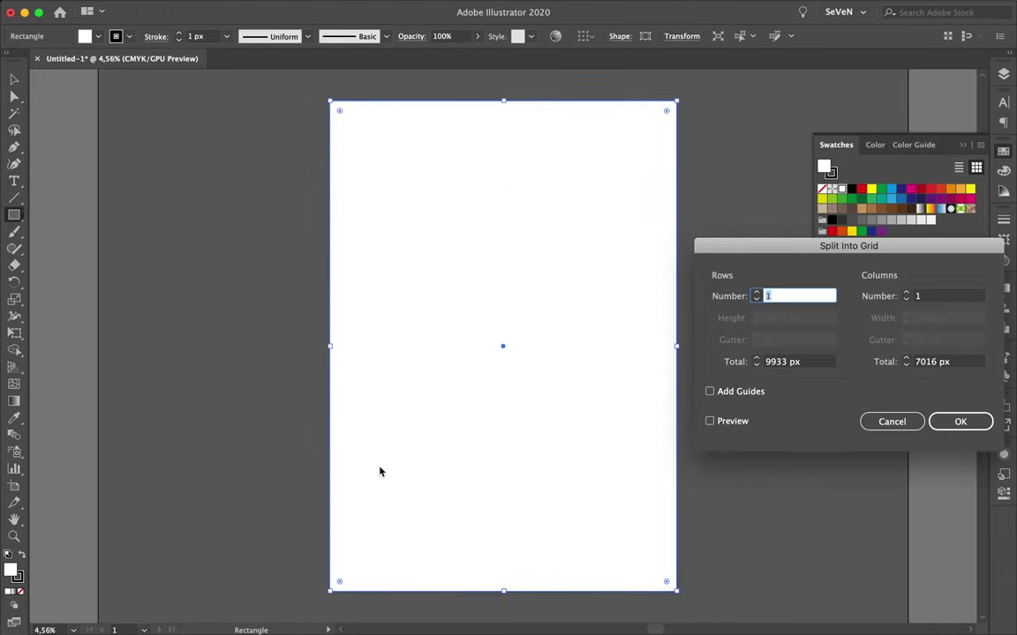
{"action": "type", "text": "21"}
{"action": "left_click", "coordinate": [908, 296]}
{"action": "type", "text": "10"}
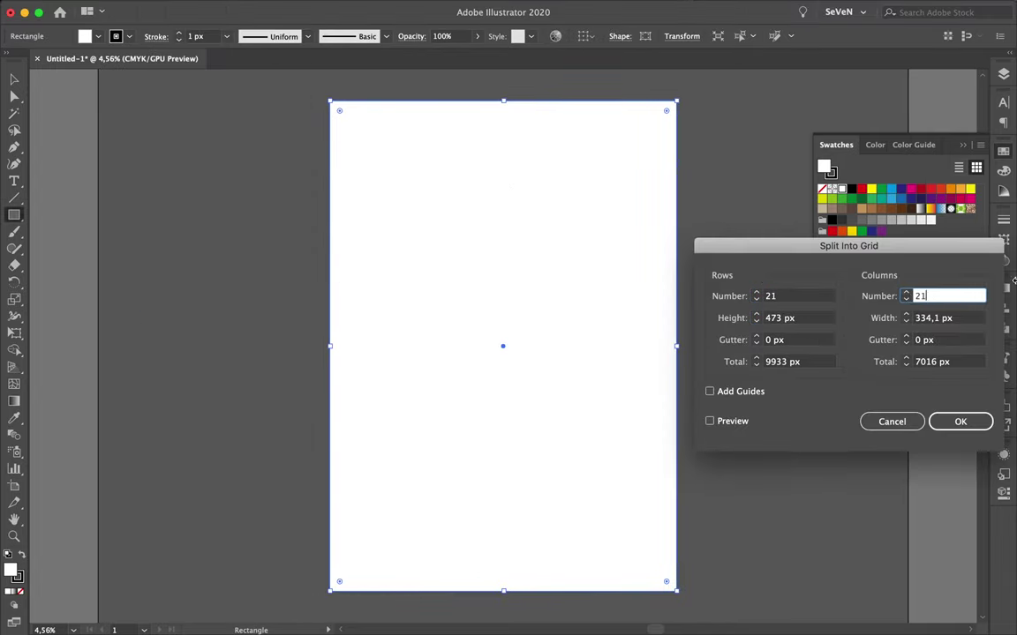
{"action": "left_click", "coordinate": [710, 421]}
{"action": "left_click", "coordinate": [781, 339]}
{"action": "type", "text": "21"}
{"action": "left_click", "coordinate": [927, 340]}
{"action": "type", "text": "21"}
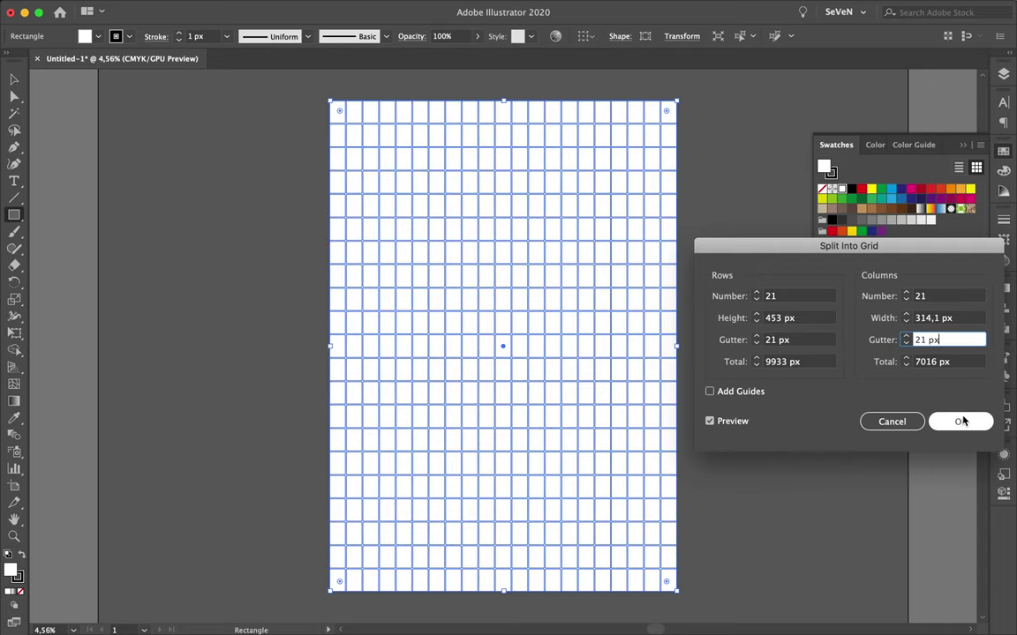
{"action": "type", "text": "0"}
{"action": "left_click", "coordinate": [781, 340]}
{"action": "type", "text": "0"}
- Apply a 31-row, 21-column grid with 21 px gutters, then show the Layers panel
{"action": "left_click", "coordinate": [757, 295]}
{"action": "type", "text": "29"}
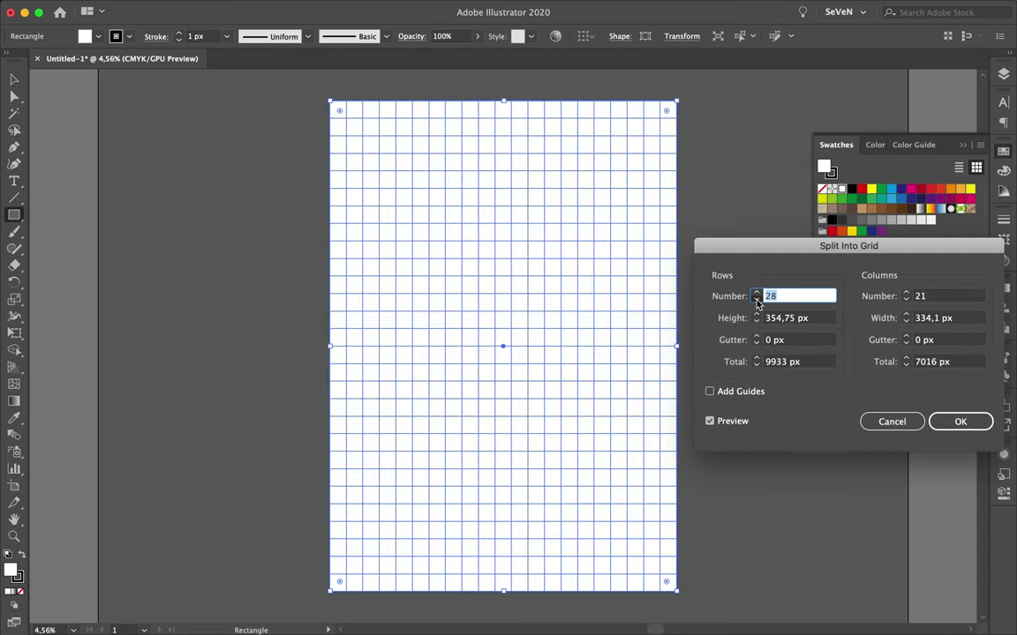
{"action": "left_click", "coordinate": [756, 293]}
{"action": "left_click", "coordinate": [757, 293]}
{"action": "left_click", "coordinate": [756, 293]}
{"action": "left_click", "coordinate": [757, 300]}
{"action": "left_click", "coordinate": [781, 340]}
{"action": "type", "text": "21"}
{"action": "left_click", "coordinate": [927, 339]}
{"action": "type", "text": "21"}
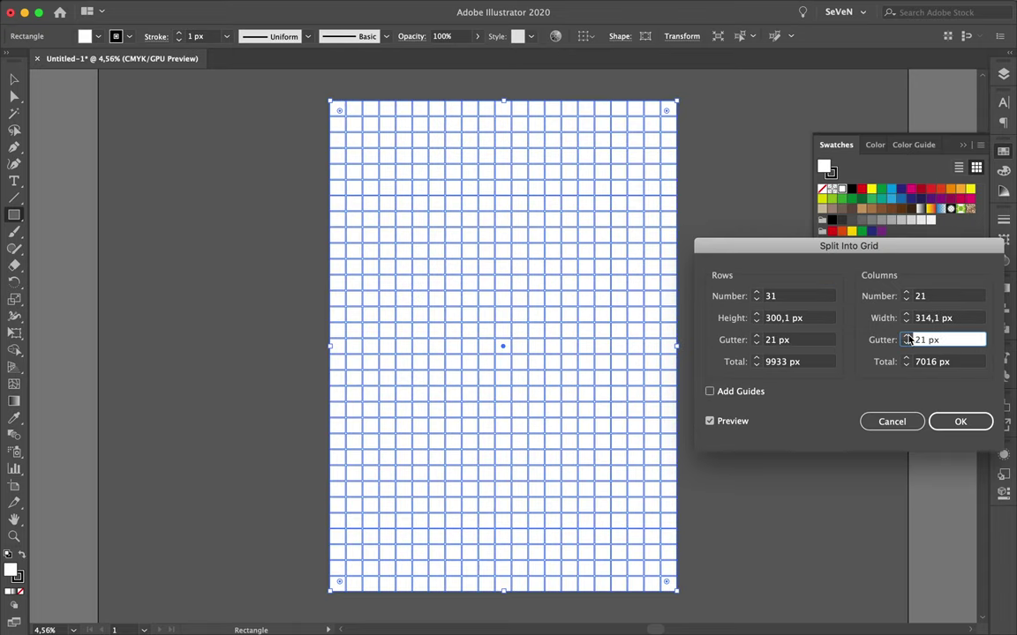
{"action": "key", "text": "Return"}
{"action": "key", "text": "v"}
{"action": "left_click", "coordinate": [786, 351]}
{"action": "left_click", "coordinate": [1003, 74]}
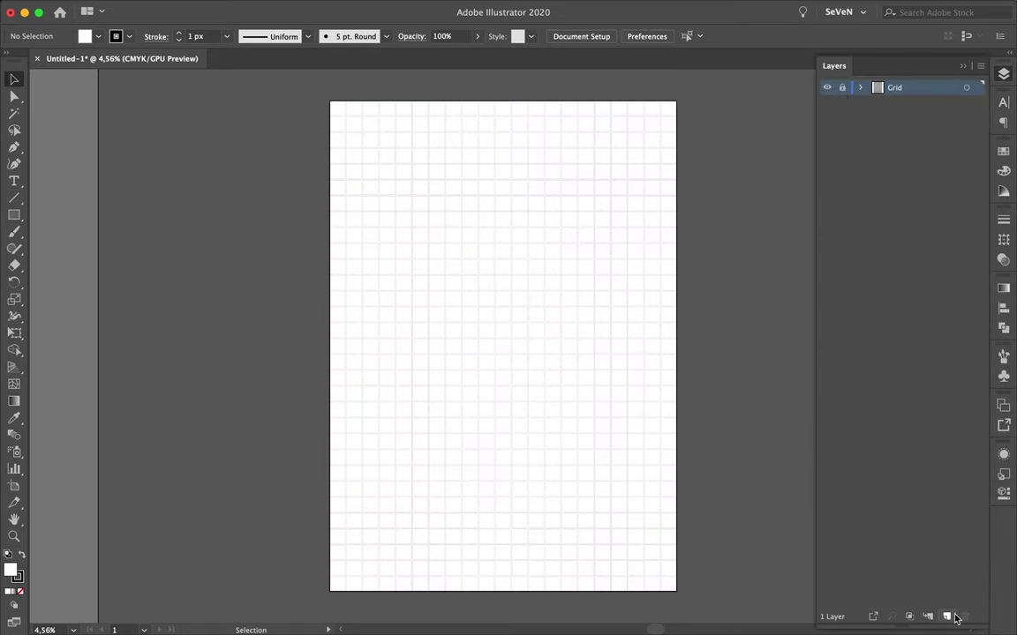
- Add Layer 2, thin the grid's stroke and lock the Grid layer
{"action": "left_click", "coordinate": [946, 616]}
{"action": "key", "text": "ctrl+0"}
{"action": "key", "text": "m"}
{"action": "left_click_drag", "start_coordinate": [417, 197], "coordinate": [416, 196]}
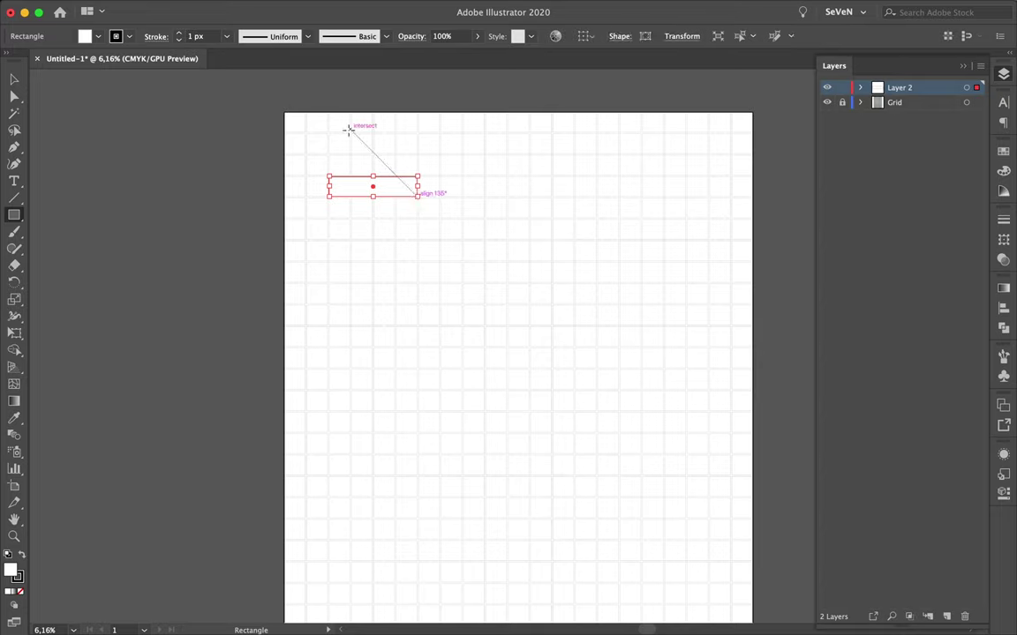
{"action": "key", "text": "v"}
{"action": "key", "text": "ctrl+a"}
{"action": "scroll", "coordinate": [414, 177], "scroll_direction": "down", "scroll_amount": 2}
{"action": "left_click", "coordinate": [178, 40]}
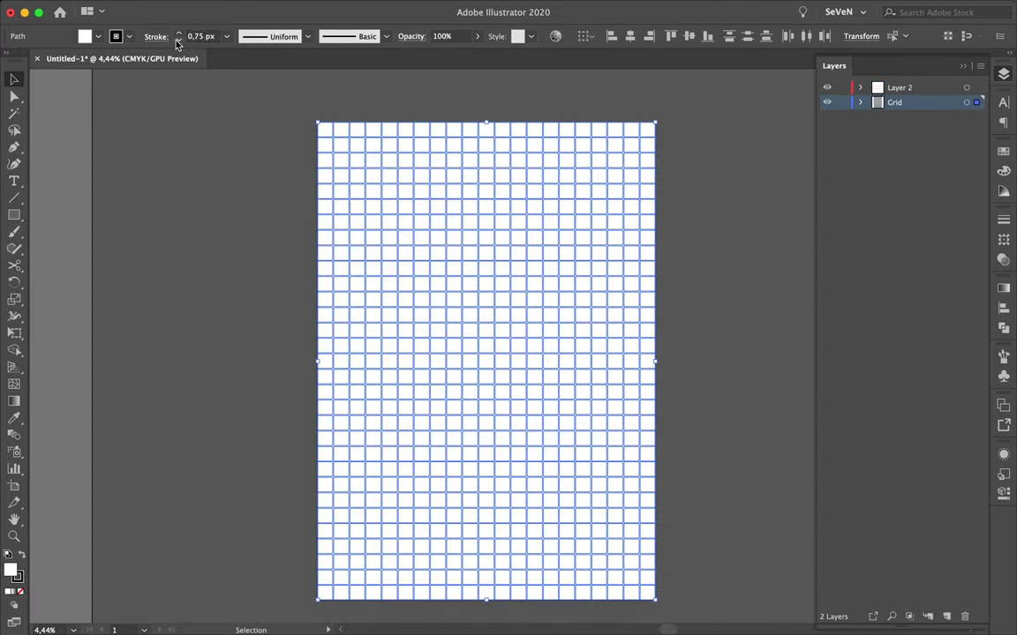
{"action": "left_click", "coordinate": [178, 39]}
{"action": "left_click", "coordinate": [841, 103]}
{"action": "scroll", "coordinate": [385, 184], "scroll_direction": "up", "scroll_amount": 2}
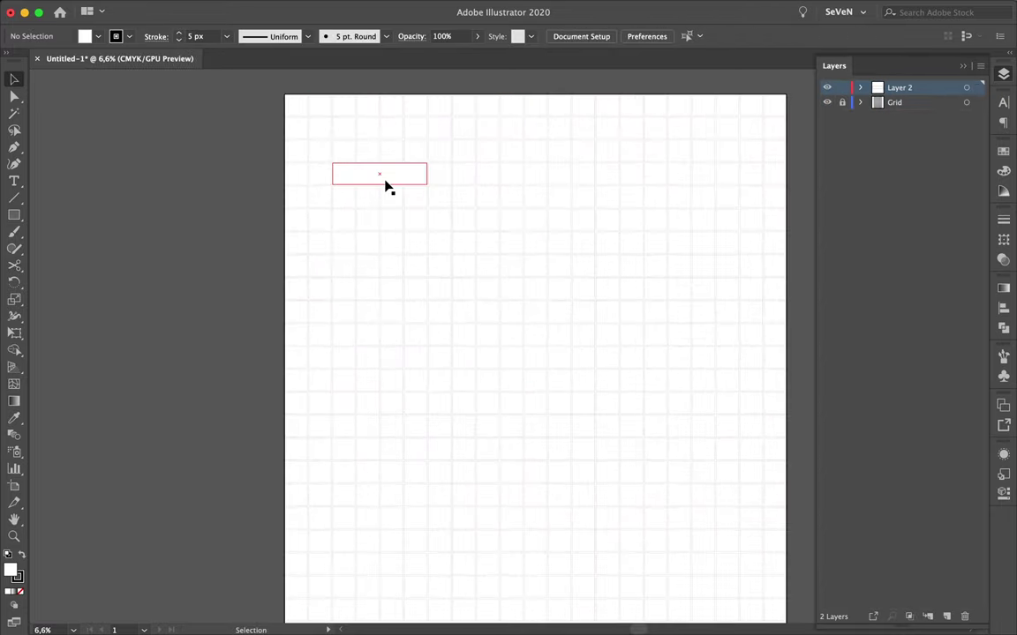
- On Layer 2, nudge the rectangle, then draw a star and a circle below it
{"action": "left_click_drag", "start_coordinate": [569, 197], "coordinate": [574, 201]}
{"action": "left_click_drag", "start_coordinate": [15, 215], "coordinate": [53, 256]}
{"action": "left_click_drag", "start_coordinate": [619, 204], "coordinate": [673, 239]}
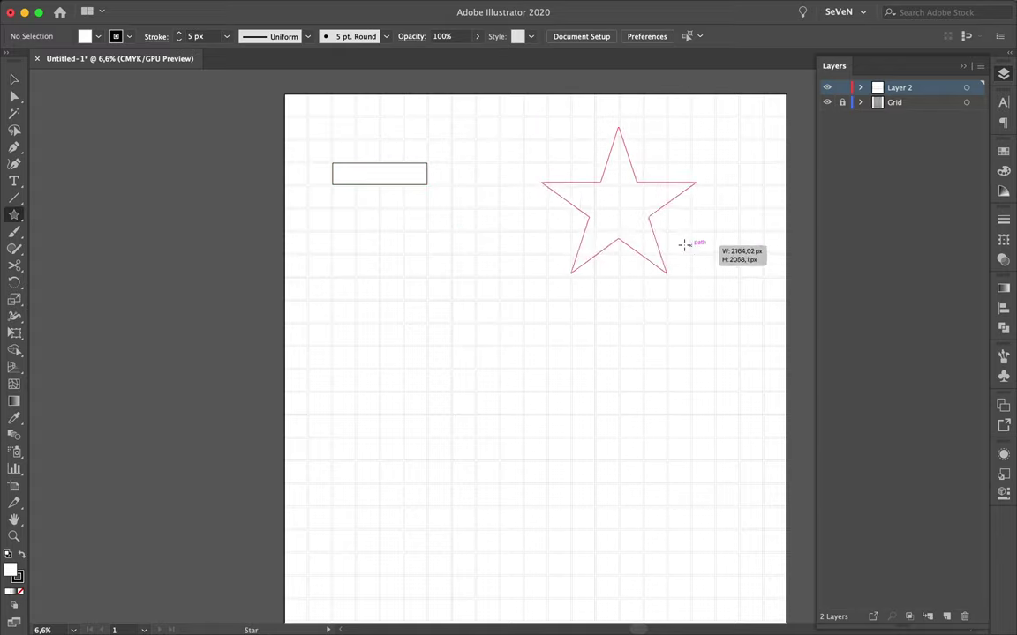
{"action": "key", "text": "v"}
{"action": "left_click", "coordinate": [444, 406]}
{"action": "left_click_drag", "start_coordinate": [14, 215], "coordinate": [53, 225]}
{"action": "left_click_drag", "start_coordinate": [405, 323], "coordinate": [451, 370]}
{"action": "left_click_drag", "start_coordinate": [405, 324], "coordinate": [499, 393]}
- Blend the rectangle, star and circle with Specified Steps set to 34
{"action": "double_click", "coordinate": [14, 435]}
{"action": "left_click", "coordinate": [160, 400]}
{"action": "left_click", "coordinate": [167, 428]}
{"action": "type", "text": "34"}
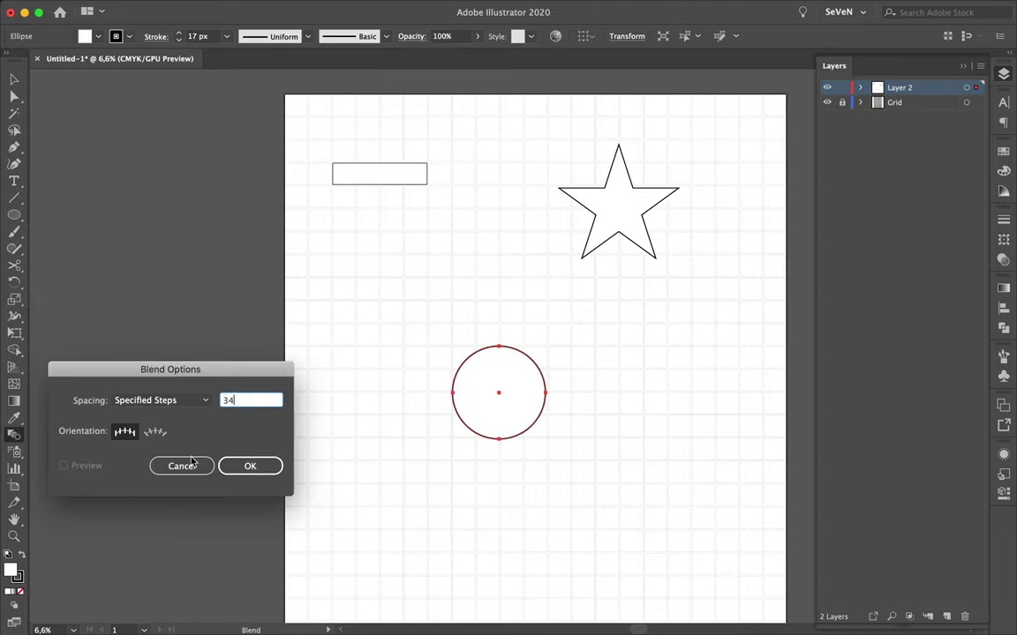
{"action": "left_click", "coordinate": [235, 467]}
{"action": "left_click", "coordinate": [350, 162]}
{"action": "left_click", "coordinate": [558, 188]}
{"action": "left_click", "coordinate": [498, 393]}
- Drag handles on the blend spine to bend it into a curve
{"action": "key", "text": "ctrl+equal"}
{"action": "key", "text": "a"}
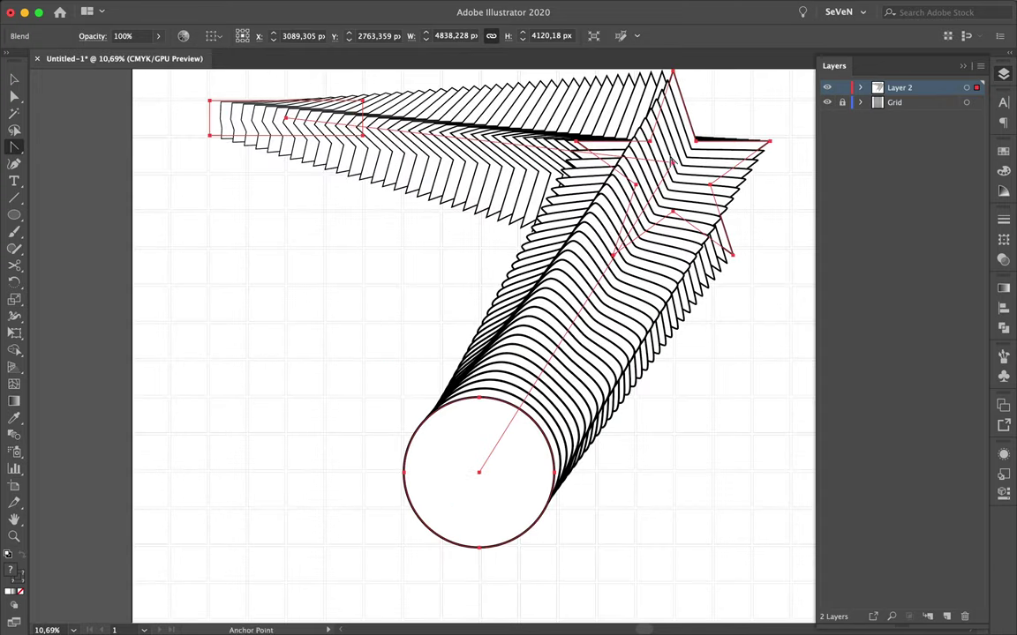
{"action": "left_click_drag", "start_coordinate": [658, 163], "coordinate": [659, 75]}
{"action": "left_click_drag", "start_coordinate": [485, 474], "coordinate": [572, 450]}
{"action": "key", "text": "a"}
{"action": "key", "text": "v"}
- Inside the isolated blend, pull a handle to curve the path's left end
{"action": "double_click", "coordinate": [484, 469]}
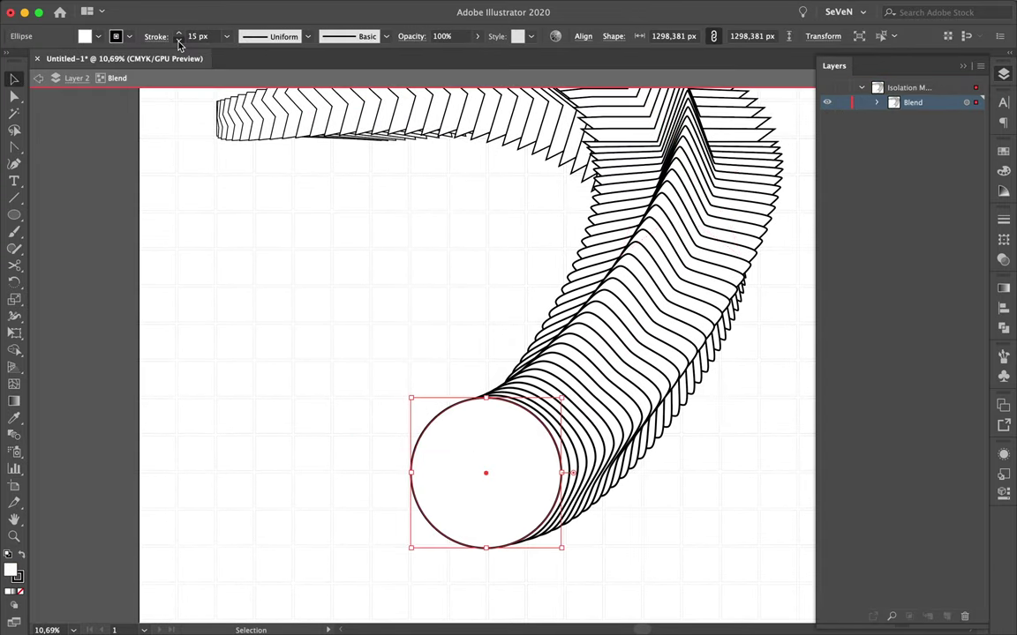
{"action": "scroll", "coordinate": [302, 254], "scroll_direction": "up", "scroll_amount": 2}
{"action": "key", "text": "shift+c"}
{"action": "left_click", "coordinate": [299, 187]}
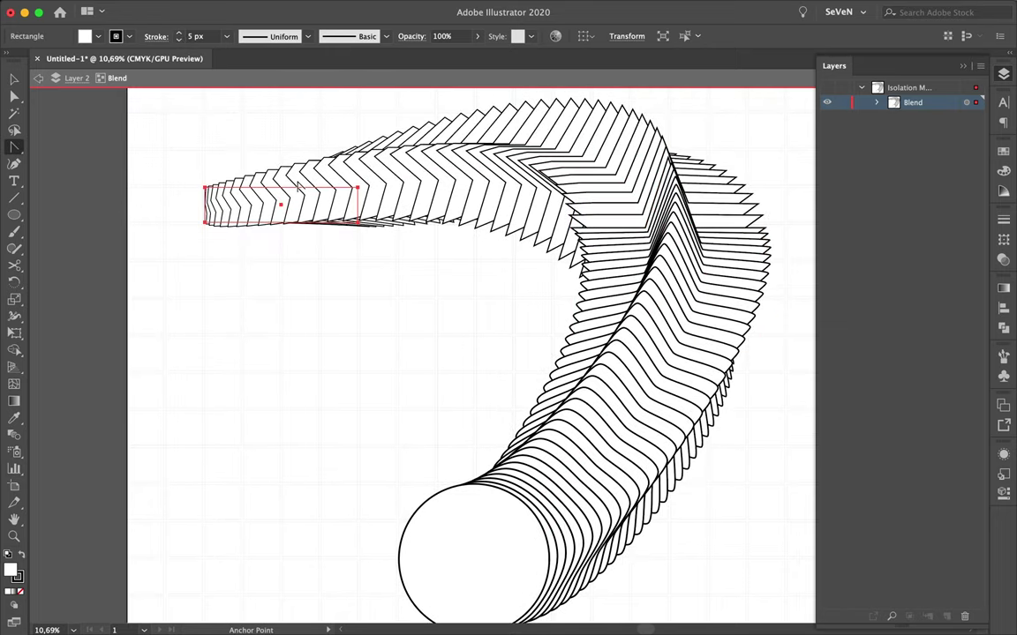
{"action": "key", "text": "a"}
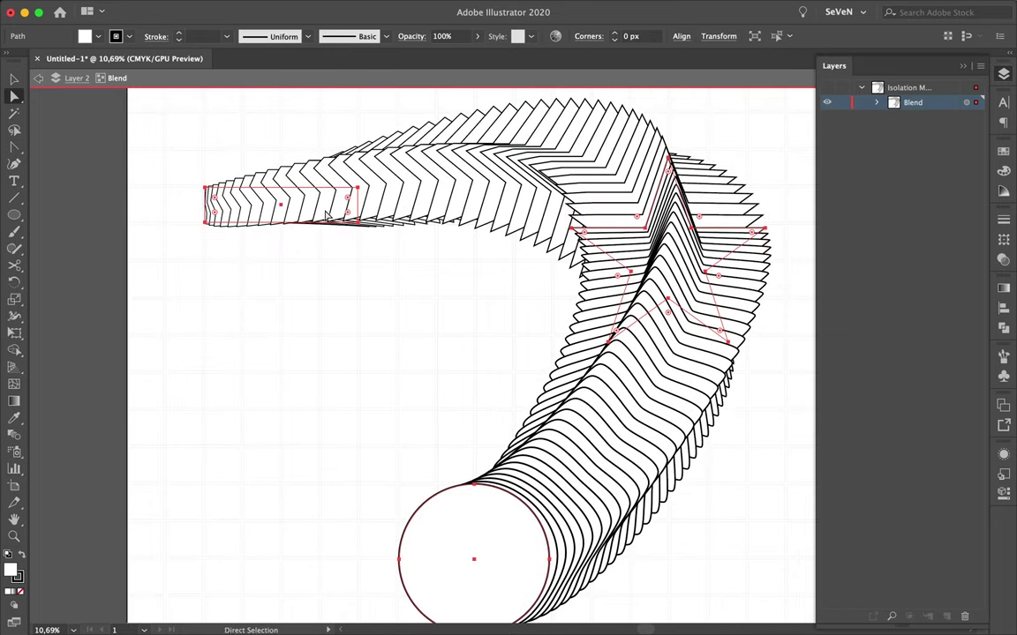
{"action": "left_click", "coordinate": [281, 205]}
{"action": "left_click_drag", "start_coordinate": [282, 205], "coordinate": [230, 281]}
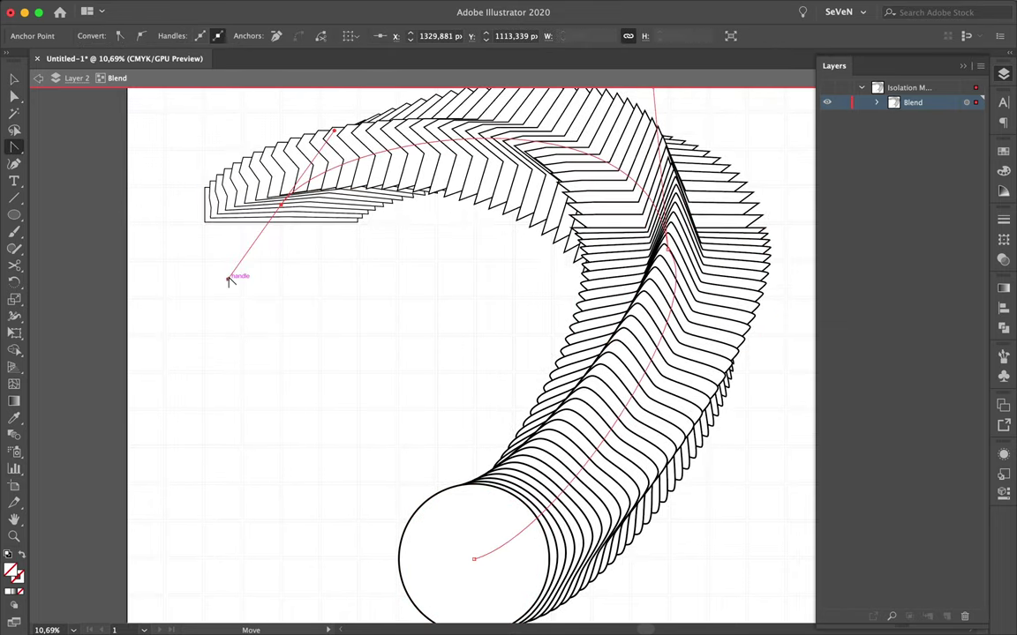
{"action": "scroll", "coordinate": [230, 281], "scroll_direction": "down", "scroll_amount": 2}
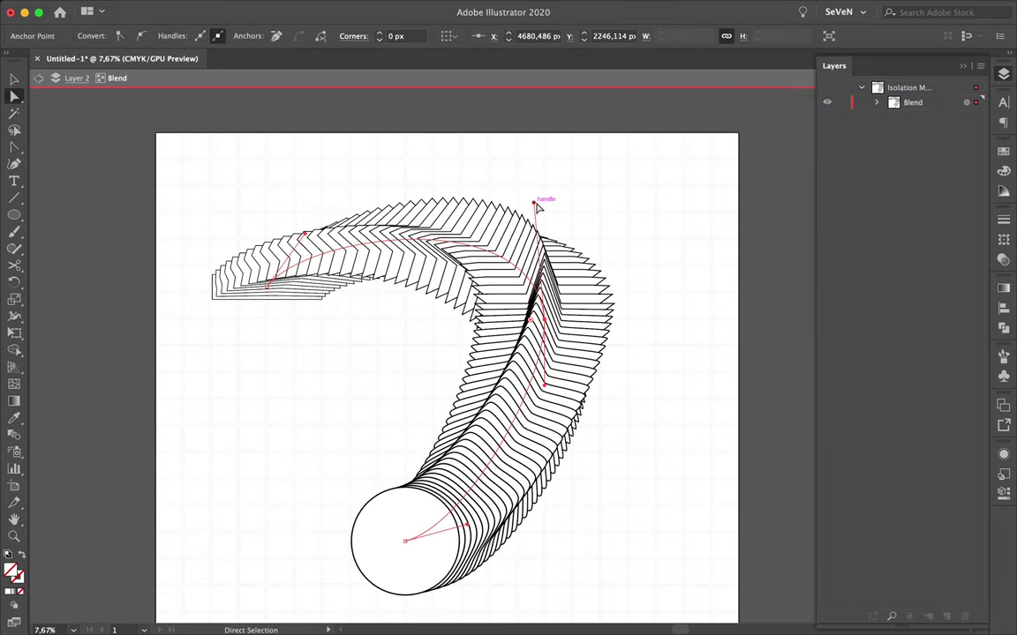
- Reshape the path's top end and raise the blend to 46 specified steps
{"action": "left_click_drag", "start_coordinate": [533, 203], "coordinate": [489, 177]}
{"action": "key", "text": "shift+c"}
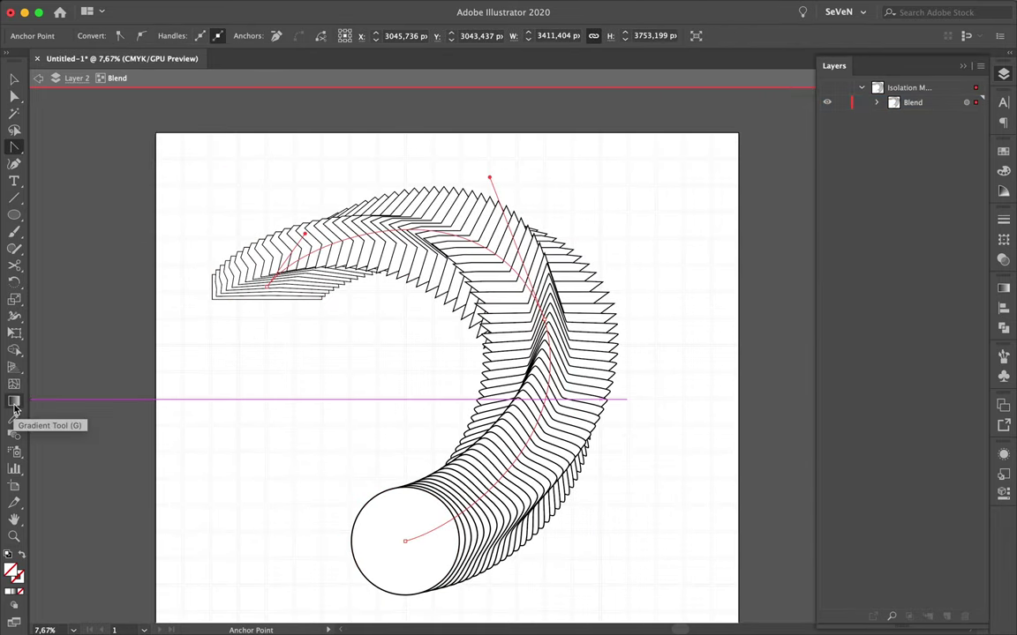
{"action": "double_click", "coordinate": [14, 433]}
{"action": "key", "text": "shift+Down"}
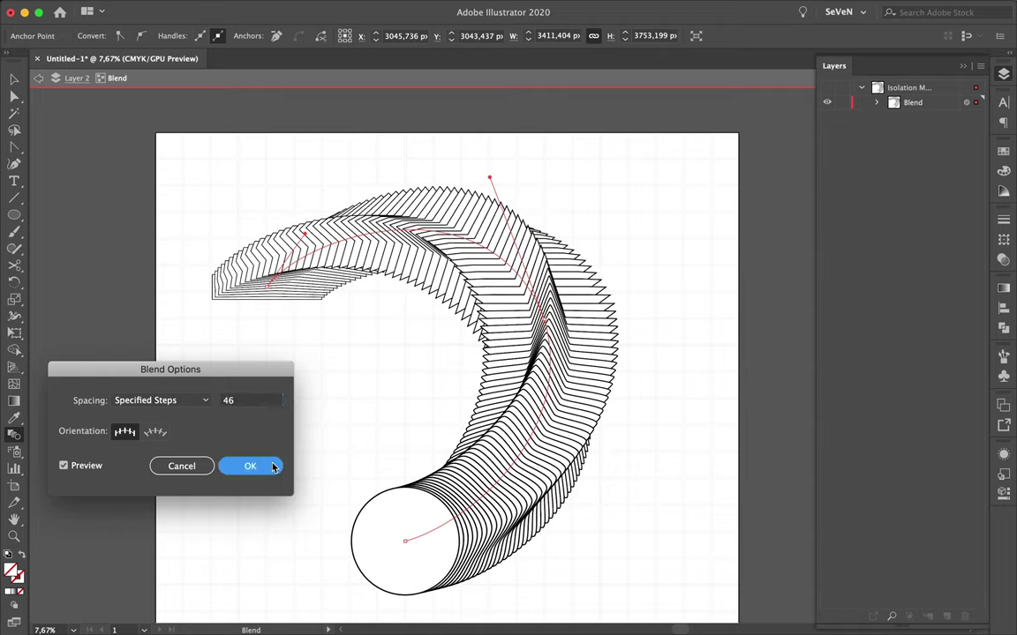
{"action": "left_click", "coordinate": [274, 468]}
- Rotate the star, reshape and enlarge the bottom circle, then exit isolation mode
{"action": "left_click_drag", "start_coordinate": [588, 377], "coordinate": [645, 267]}
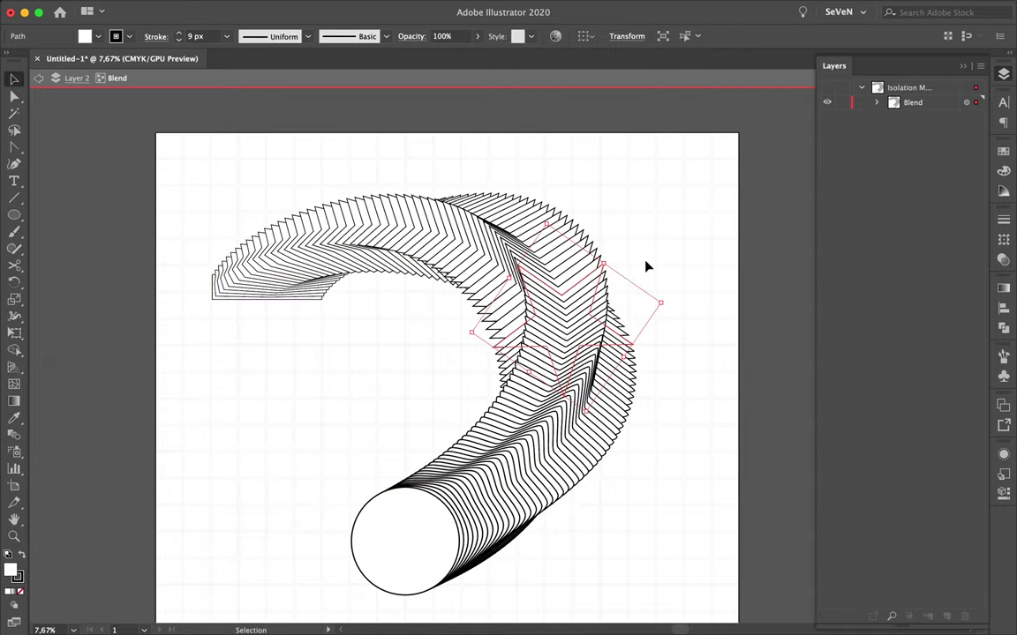
{"action": "key", "text": "a"}
{"action": "mouse_move", "coordinate": [432, 600]}
{"action": "left_mouse_down"}
{"action": "mouse_move", "coordinate": [386, 530]}
{"action": "mouse_move", "coordinate": [342, 572]}
{"action": "left_mouse_up"}
{"action": "key", "text": "ctrl+0"}
{"action": "key", "text": "v"}
{"action": "double_click", "coordinate": [578, 457]}
{"action": "double_click", "coordinate": [453, 420]}
{"action": "left_click_drag", "start_coordinate": [480, 445], "coordinate": [497, 459]}
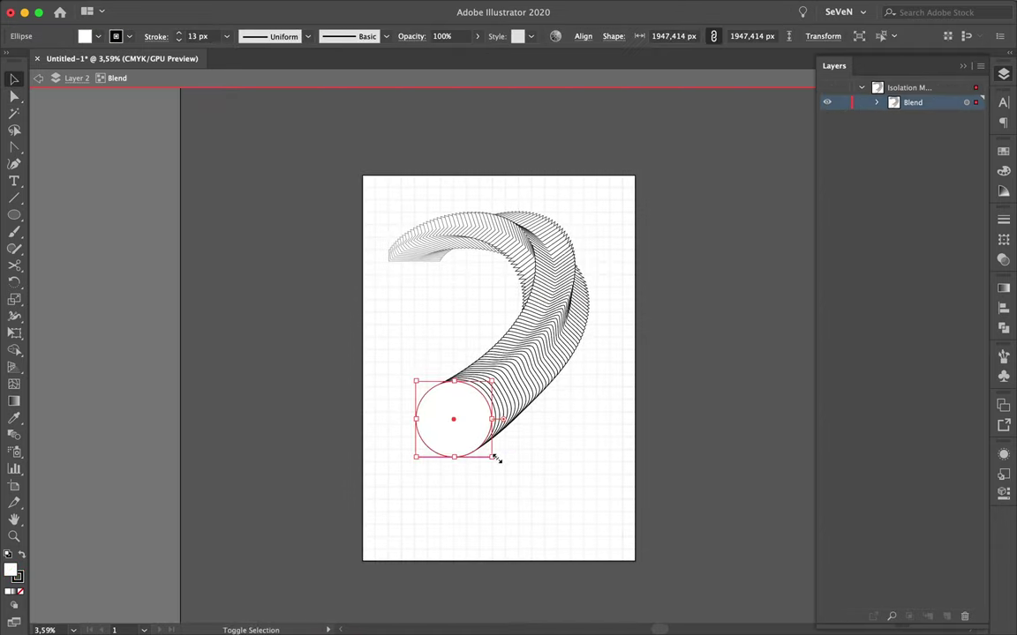
{"action": "left_click", "coordinate": [544, 440]}
- Add a new layer and draw a tall rectangle over the left margin
{"action": "key", "text": "Escape"}
{"action": "key", "text": "ctrl+l"}
{"action": "key", "text": "m"}
{"action": "left_click_drag", "start_coordinate": [291, 148], "coordinate": [367, 587]}
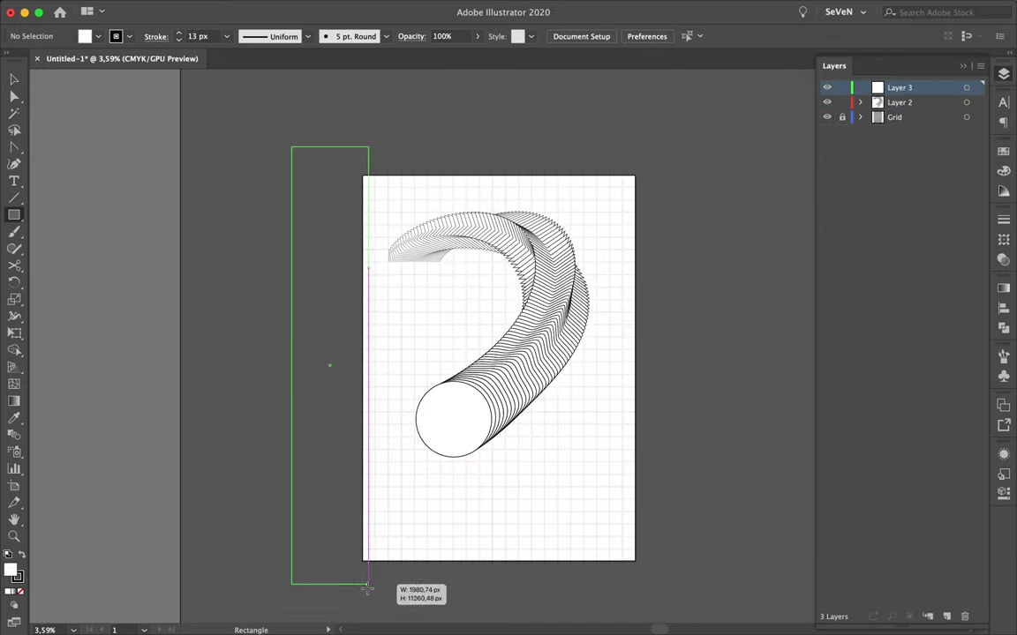
- Add right, bottom and top frame rectangles, make them a clipping mask, and lock the layer
{"action": "left_click_drag", "start_coordinate": [713, 140], "coordinate": [634, 589]}
{"action": "left_click_drag", "start_coordinate": [317, 560], "coordinate": [670, 609]}
{"action": "left_click_drag", "start_coordinate": [300, 119], "coordinate": [658, 174]}
{"action": "key", "text": "v"}
{"action": "key", "text": "ctrl+a"}
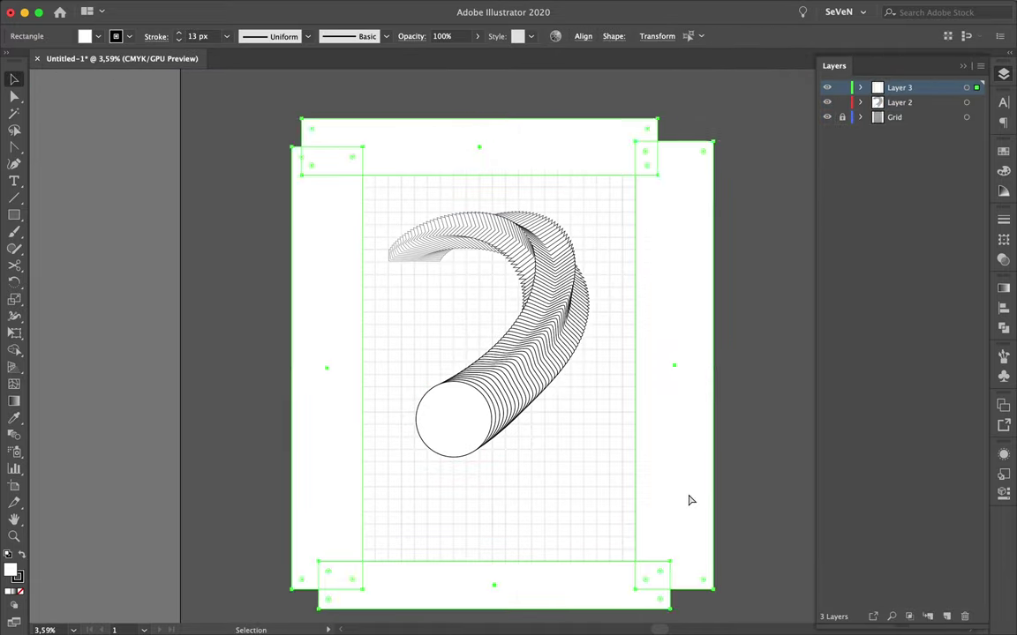
{"action": "key", "text": "ctrl+7"}
{"action": "key", "text": "ctrl+2"}
{"action": "scroll", "coordinate": [508, 335], "scroll_direction": "up", "scroll_amount": 3}
- Set ZERO INFORMATION text, enlarged and centred, in Schwager Sans Black
{"action": "key", "text": "t"}
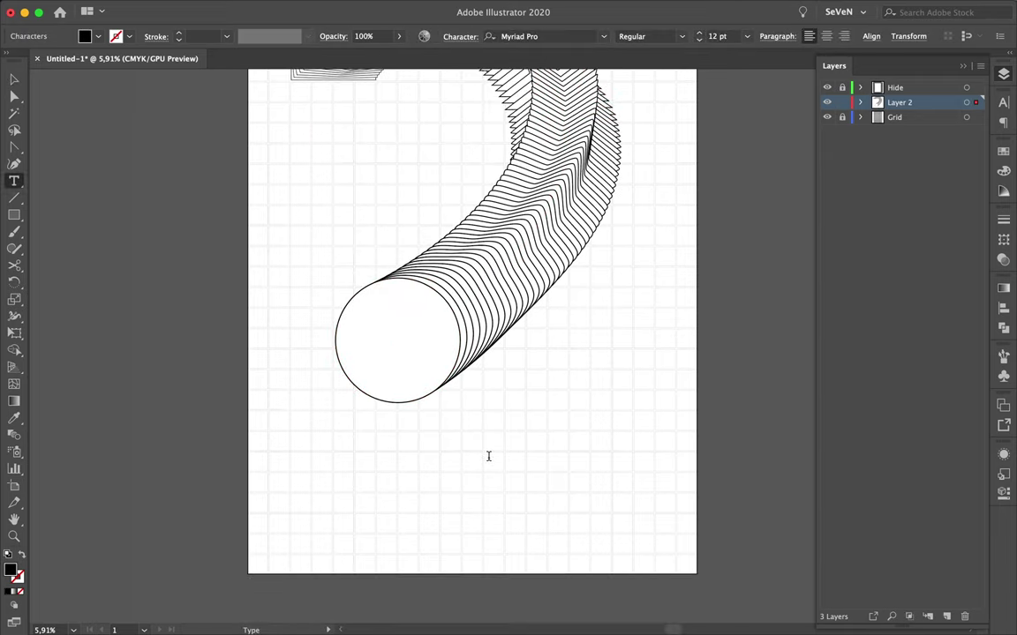
{"action": "key", "text": "ctrl+shift+period"}
{"action": "key", "text": "ctrl+shift+c"}
{"action": "key", "text": "ctrl+a"}
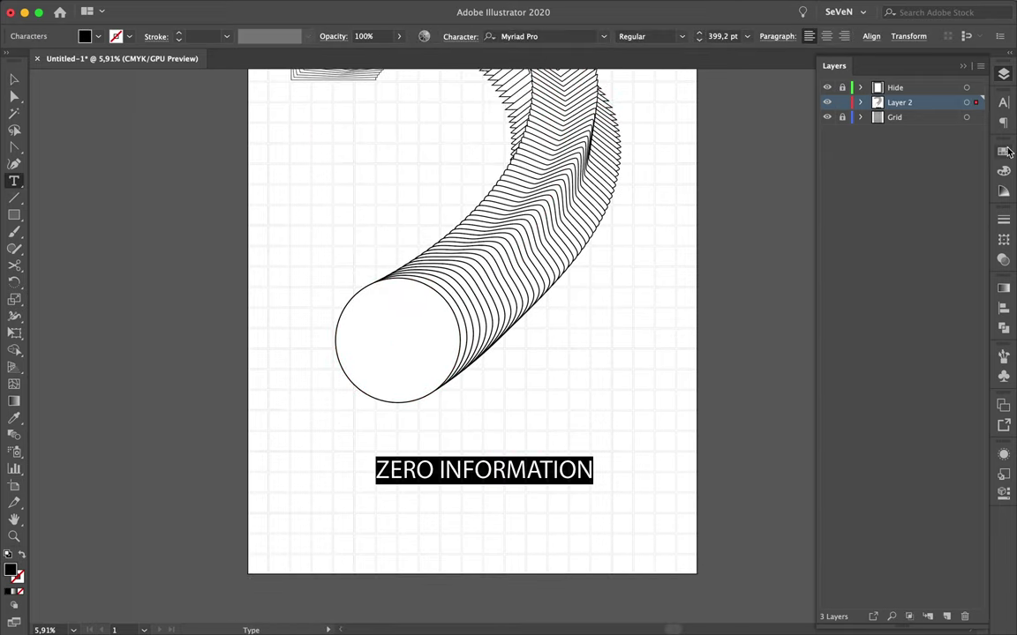
{"action": "key", "text": "ctrl+t"}
{"action": "key", "text": "ctrl+alt+shift+f"}
{"action": "type", "text": "sch"}
{"action": "left_click", "coordinate": [733, 401]}
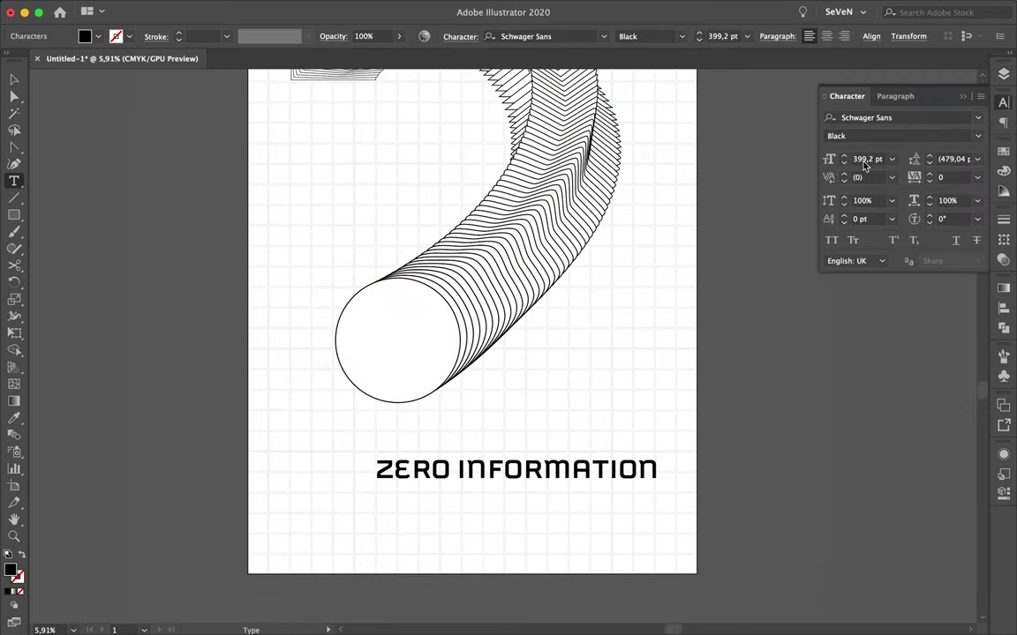
{"action": "key", "text": "Escape"}
- Duplicate the text lower, enlarge the upper copy, and convert it to outlines
{"action": "mouse_move", "coordinate": [577, 488]}
{"action": "left_mouse_down"}
{"action": "mouse_move", "coordinate": [648, 522]}
{"action": "mouse_move", "coordinate": [592, 440]}
{"action": "left_mouse_up"}
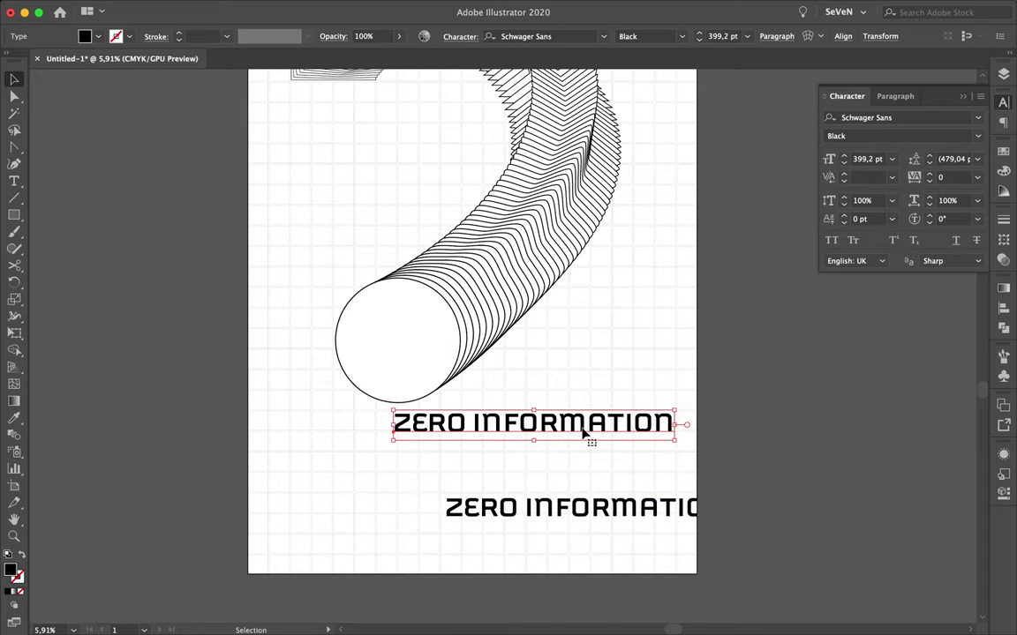
{"action": "scroll", "coordinate": [543, 437], "scroll_direction": "up", "scroll_amount": 3}
{"action": "left_click_drag", "start_coordinate": [524, 450], "coordinate": [527, 477]}
{"action": "key", "text": "ctrl+shift+o"}
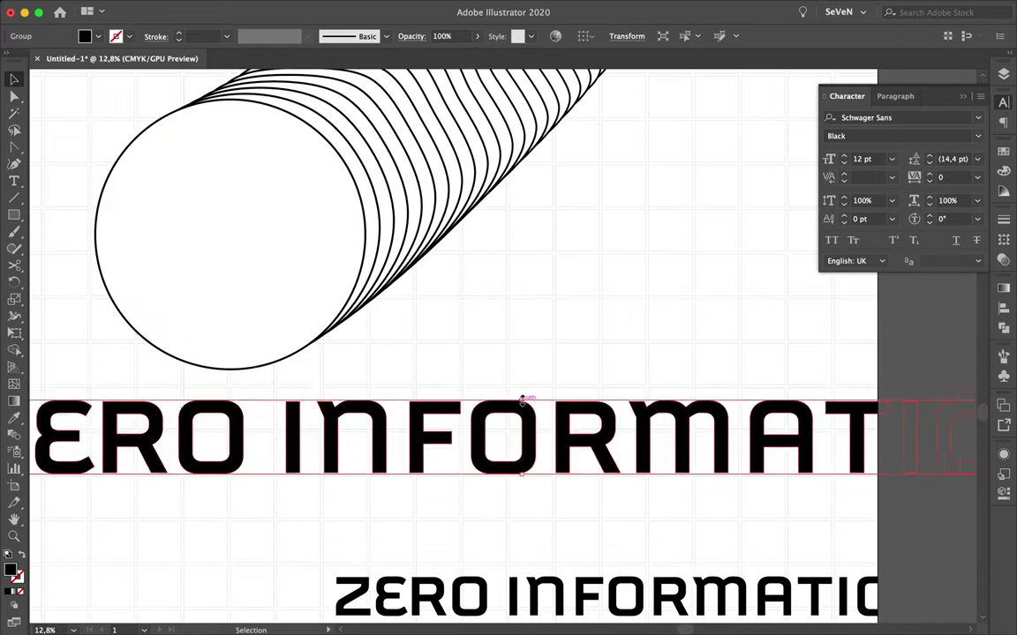
- Reposition the large outlined lettering toward the top of the poster
{"action": "scroll", "coordinate": [532, 488], "scroll_direction": "down", "scroll_amount": 3}
{"action": "mouse_move", "coordinate": [362, 465]}
{"action": "left_mouse_down"}
{"action": "mouse_move", "coordinate": [388, 161]}
{"action": "mouse_move", "coordinate": [575, 155]}
{"action": "left_mouse_up"}
{"action": "left_click", "coordinate": [411, 188]}
{"action": "left_click_drag", "start_coordinate": [391, 182], "coordinate": [340, 159]}
{"action": "scroll", "coordinate": [703, 96], "scroll_direction": "up", "scroll_amount": 5}
{"action": "mouse_move", "coordinate": [703, 95]}
{"action": "left_mouse_down"}
{"action": "mouse_move", "coordinate": [644, 139]}
{"action": "mouse_move", "coordinate": [269, 256]}
{"action": "left_mouse_up"}
{"action": "scroll", "coordinate": [644, 139], "scroll_direction": "down", "scroll_amount": 4}
{"action": "key", "text": "ctrl+z"}
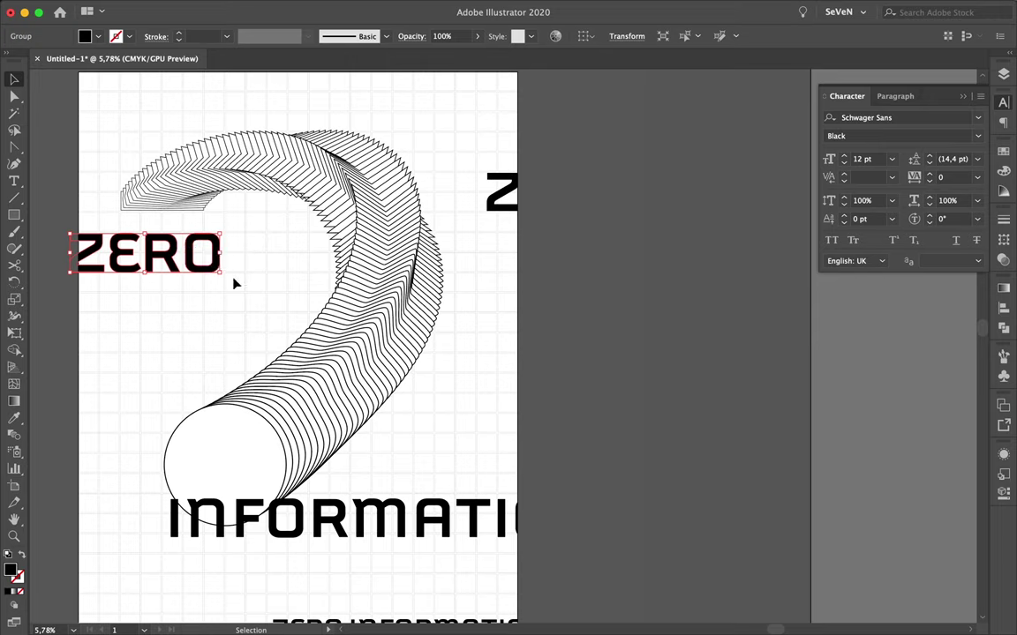
- In isolation mode, move the O and E apart so the word reads ZER O
{"action": "double_click", "coordinate": [210, 274]}
{"action": "left_click_drag", "start_coordinate": [188, 256], "coordinate": [255, 255]}
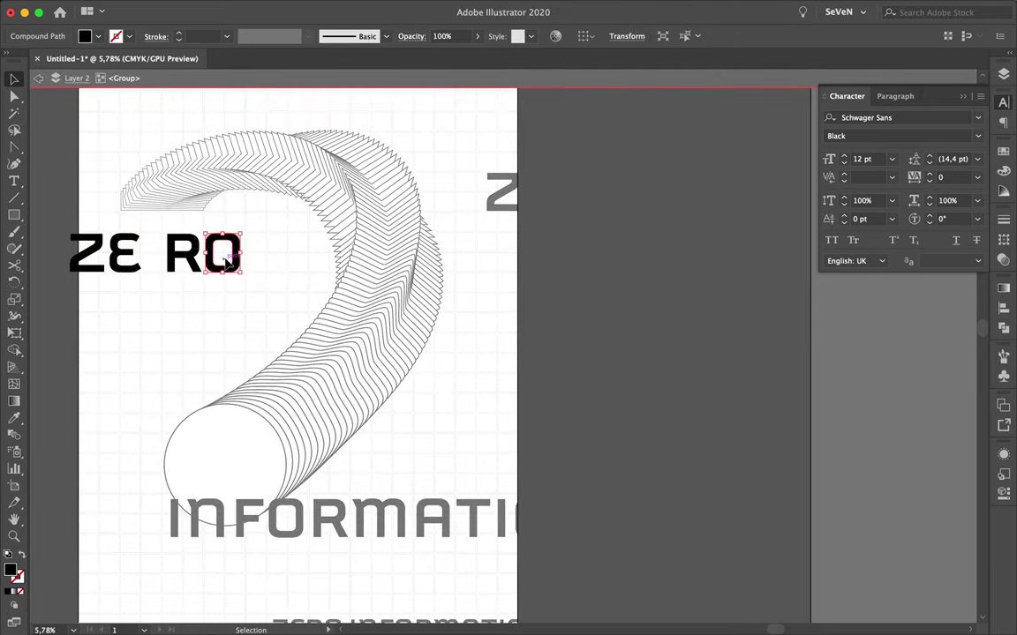
{"action": "left_click_drag", "start_coordinate": [123, 254], "coordinate": [137, 254]}
{"action": "double_click", "coordinate": [406, 499]}
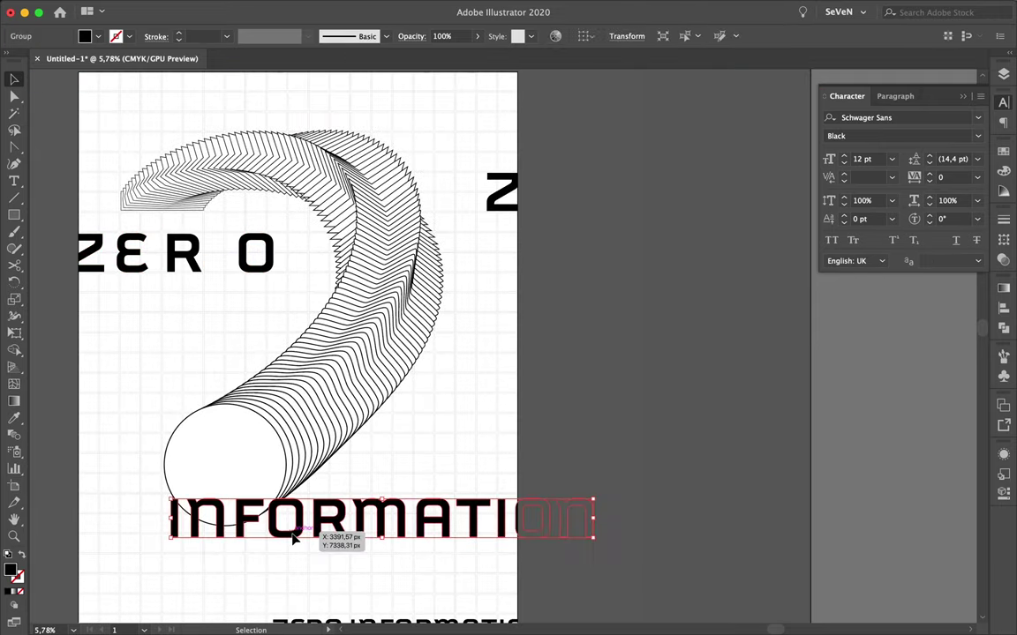
- Cut the INFO letters out of INFORMATION and paste them up beside ZER O
{"action": "double_click", "coordinate": [406, 498]}
{"action": "left_click_drag", "start_coordinate": [287, 481], "coordinate": [154, 538]}
{"action": "key", "text": "ctrl+x"}
{"action": "key", "text": "Escape"}
{"action": "key", "text": "ctrl+v"}
{"action": "mouse_move", "coordinate": [465, 355]}
{"action": "left_mouse_down"}
{"action": "mouse_move", "coordinate": [505, 263]}
{"action": "mouse_move", "coordinate": [461, 247]}
{"action": "left_mouse_up"}
- Place the nFO letters under ZER O on the left, aligning O beneath ZER O's O
{"action": "double_click", "coordinate": [474, 247]}
{"action": "key", "text": "Escape"}
{"action": "left_click", "coordinate": [552, 263]}
{"action": "left_click_drag", "start_coordinate": [551, 263], "coordinate": [138, 315]}
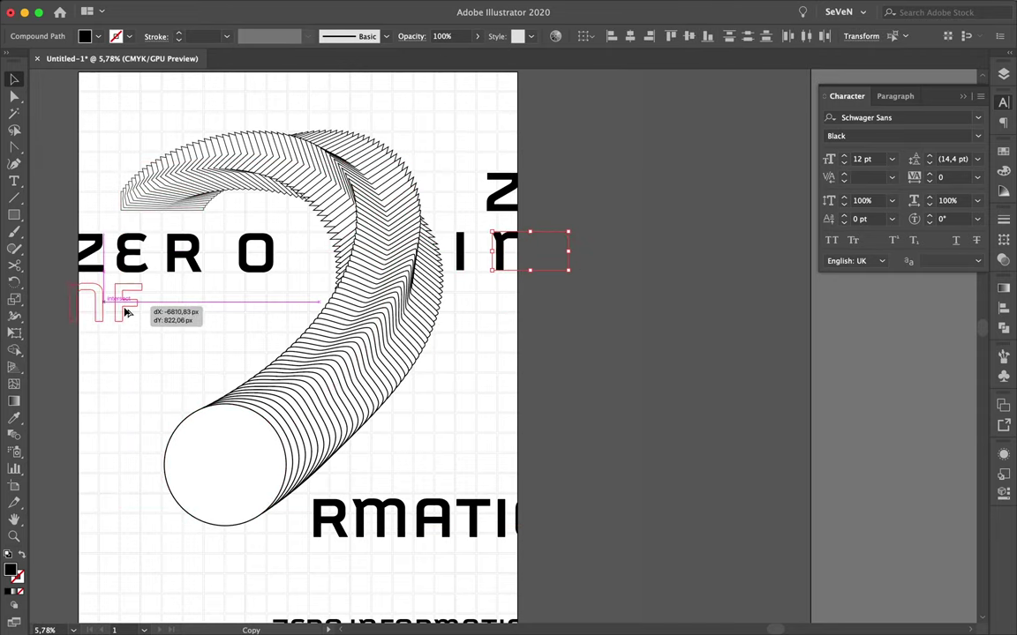
{"action": "left_click", "coordinate": [177, 323]}
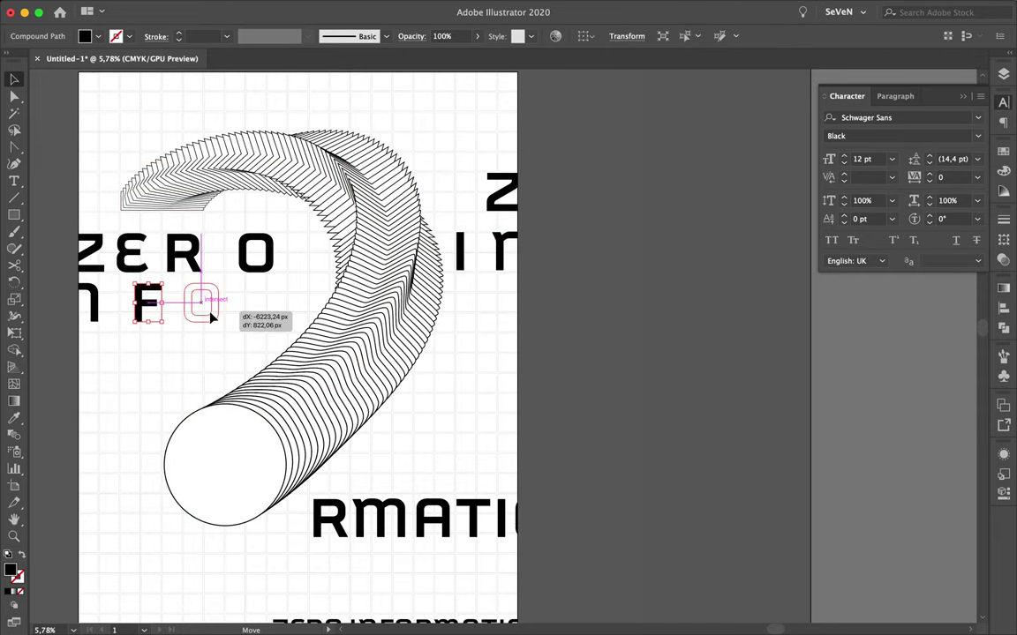
{"action": "left_click_drag", "start_coordinate": [269, 326], "coordinate": [267, 302]}
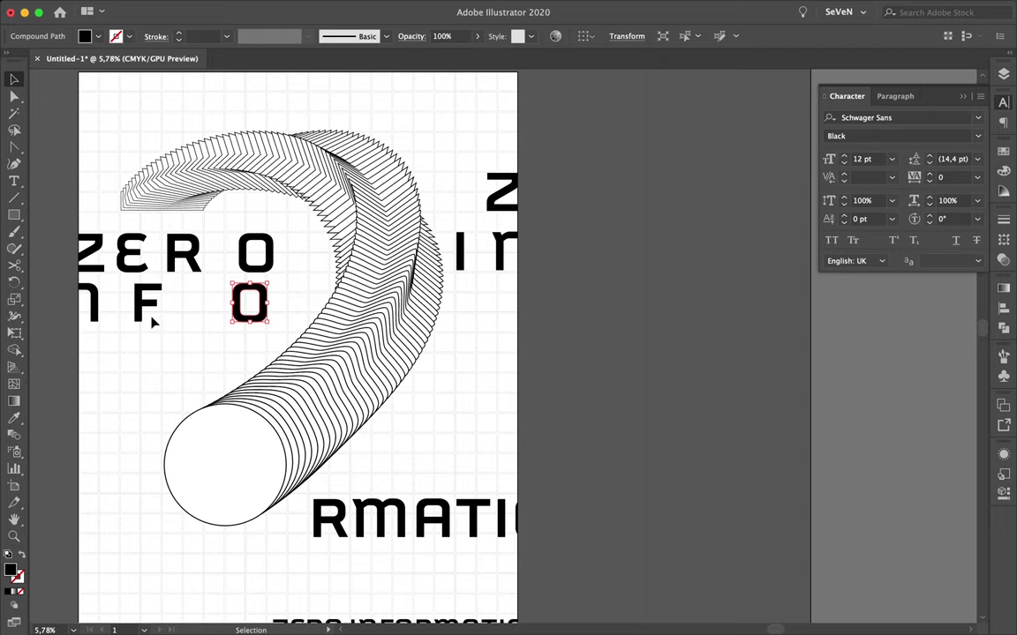
- Split RMATION into an m AT row on the left, ION on the right, and n below
{"action": "left_click_drag", "start_coordinate": [389, 484], "coordinate": [566, 265]}
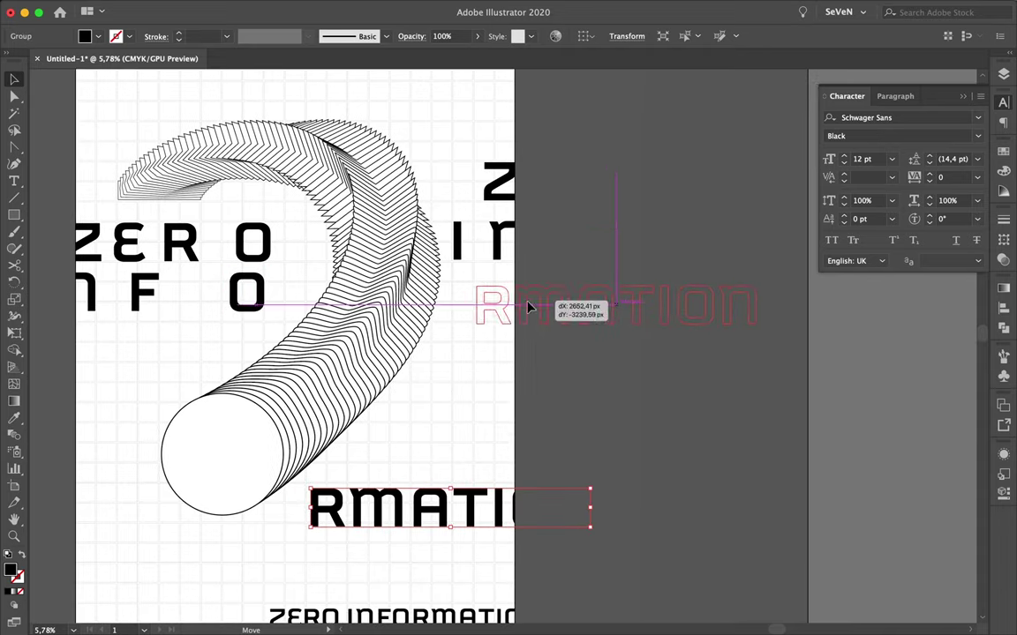
{"action": "double_click", "coordinate": [600, 300]}
{"action": "key", "text": "Escape"}
{"action": "mouse_move", "coordinate": [530, 340]}
{"action": "left_mouse_down"}
{"action": "mouse_move", "coordinate": [157, 346]}
{"action": "mouse_move", "coordinate": [170, 346]}
{"action": "left_mouse_up"}
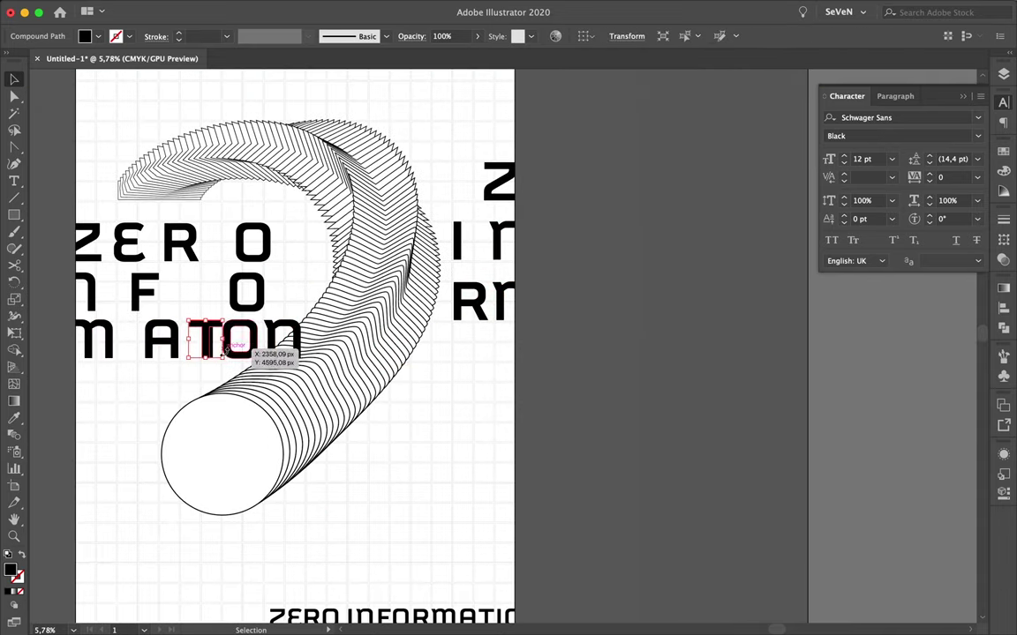
{"action": "left_click_drag", "start_coordinate": [265, 344], "coordinate": [237, 353]}
{"action": "left_click", "coordinate": [528, 357]}
{"action": "left_click_drag", "start_coordinate": [491, 359], "coordinate": [446, 378]}
{"action": "left_click_drag", "start_coordinate": [85, 389], "coordinate": [83, 387]}
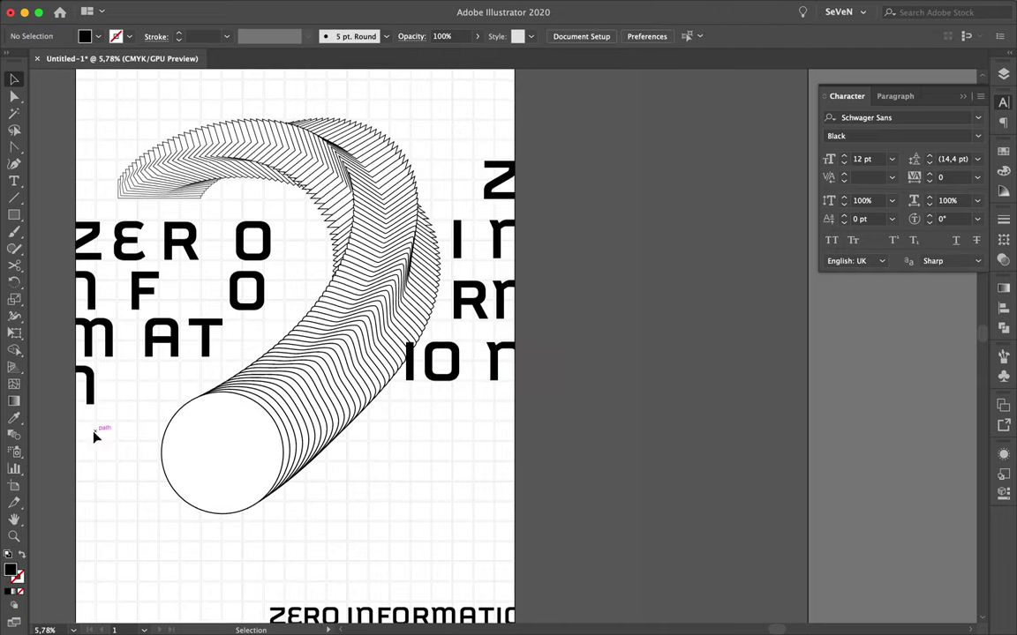
- Even the row spacing of nF O, m AT and n down the left edge
{"action": "scroll", "coordinate": [83, 387], "scroll_direction": "up", "scroll_amount": 3}
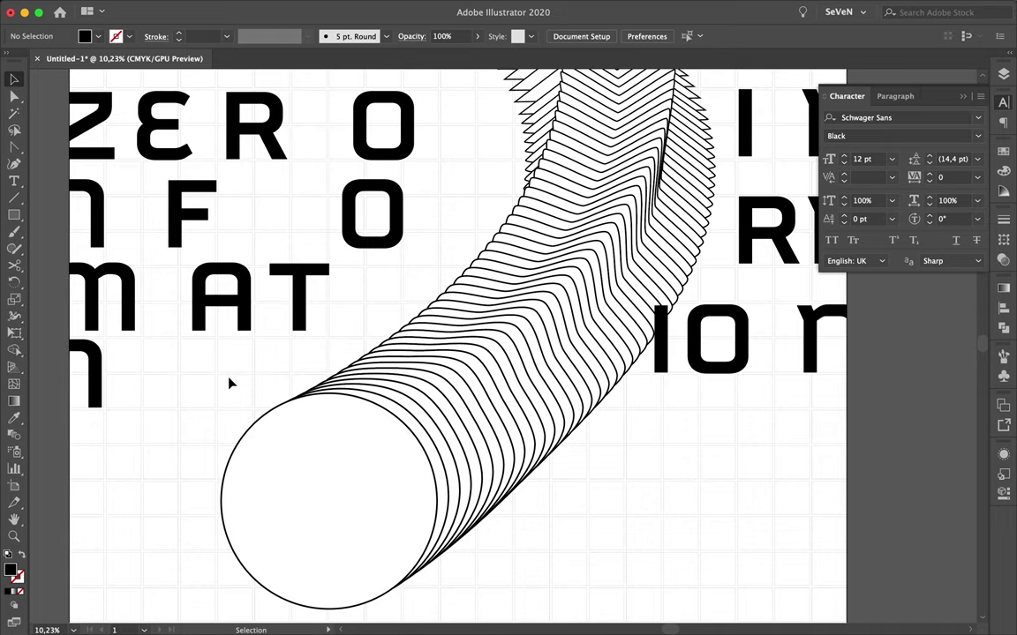
{"action": "scroll", "coordinate": [230, 378], "scroll_direction": "up", "scroll_amount": 1}
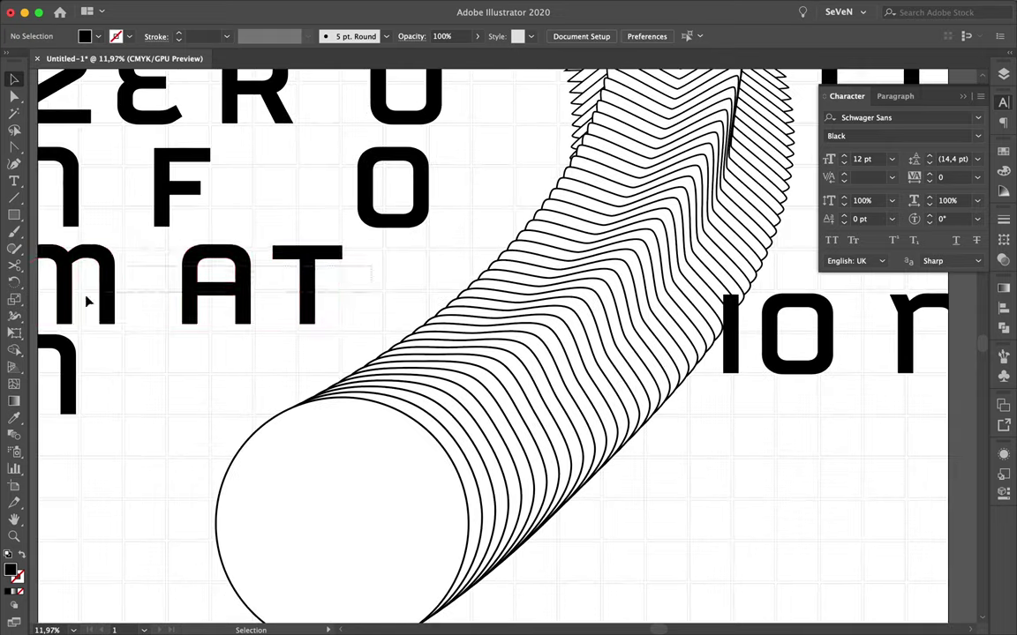
{"action": "left_click_drag", "start_coordinate": [112, 301], "coordinate": [112, 304]}
{"action": "mouse_move", "coordinate": [53, 370]}
{"action": "left_mouse_down"}
{"action": "mouse_move", "coordinate": [46, 402]}
{"action": "mouse_move", "coordinate": [100, 388]}
{"action": "left_mouse_up"}
{"action": "scroll", "coordinate": [130, 391], "scroll_direction": "down", "scroll_amount": 3}
{"action": "left_click", "coordinate": [129, 391]}
{"action": "scroll", "coordinate": [129, 354], "scroll_direction": "up", "scroll_amount": 2}
{"action": "mouse_move", "coordinate": [351, 215]}
{"action": "left_mouse_down"}
{"action": "mouse_move", "coordinate": [351, 232]}
{"action": "mouse_move", "coordinate": [351, 203]}
{"action": "left_mouse_up"}
{"action": "left_click_drag", "start_coordinate": [132, 300], "coordinate": [132, 328]}
{"action": "left_click_drag", "start_coordinate": [108, 397], "coordinate": [154, 458]}
{"action": "scroll", "coordinate": [435, 487], "scroll_direction": "down", "scroll_amount": 3}
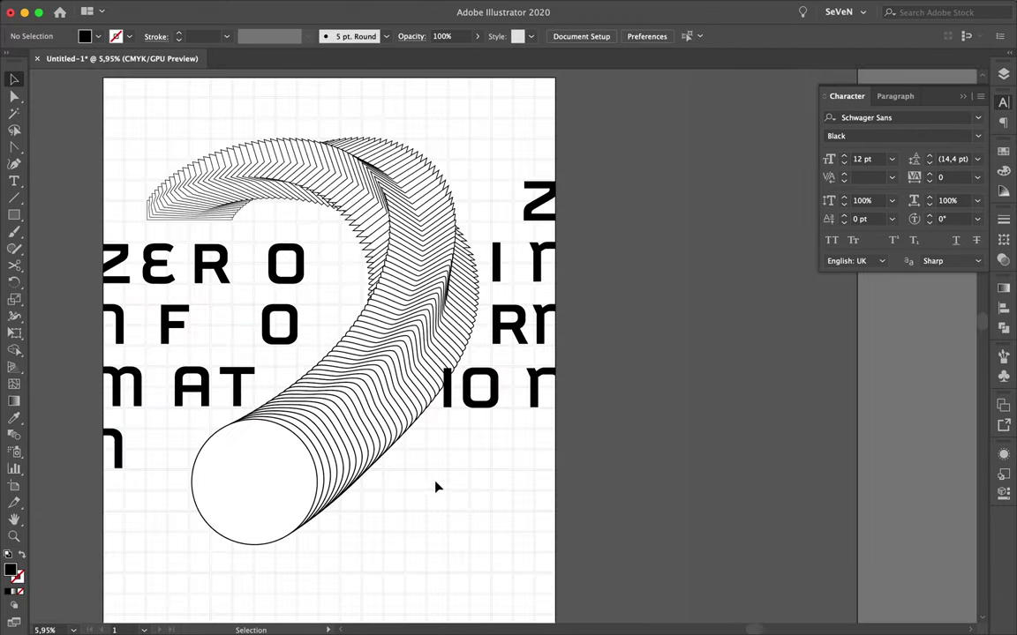
{"action": "scroll", "coordinate": [435, 487], "scroll_direction": "down", "scroll_amount": 1}
- Duplicate the ZERO INFORMATION line up and left and start editing its text
{"action": "left_click_drag", "start_coordinate": [422, 595], "coordinate": [272, 492]}
{"action": "double_click", "coordinate": [273, 480]}
{"action": "left_click", "coordinate": [906, 8]}
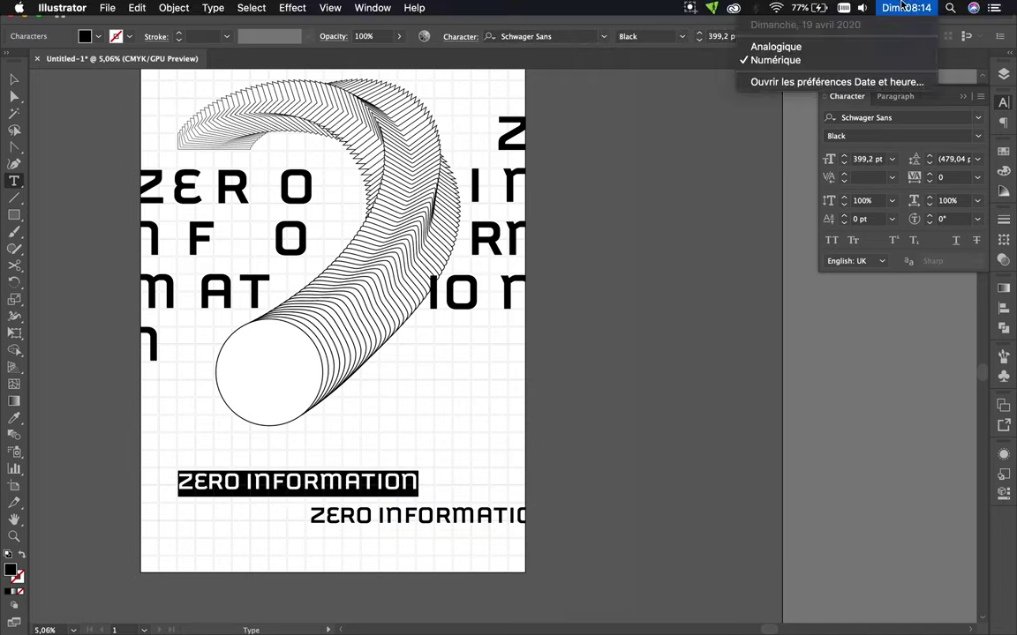
- Type 19 in Schwager Sans Thin and expand it into shapes
{"action": "type", "text": "19"}
{"action": "left_click", "coordinate": [977, 117]}
{"action": "left_click", "coordinate": [679, 188]}
{"action": "left_click", "coordinate": [767, 211]}
{"action": "scroll", "coordinate": [196, 449], "scroll_direction": "up", "scroll_amount": 2}
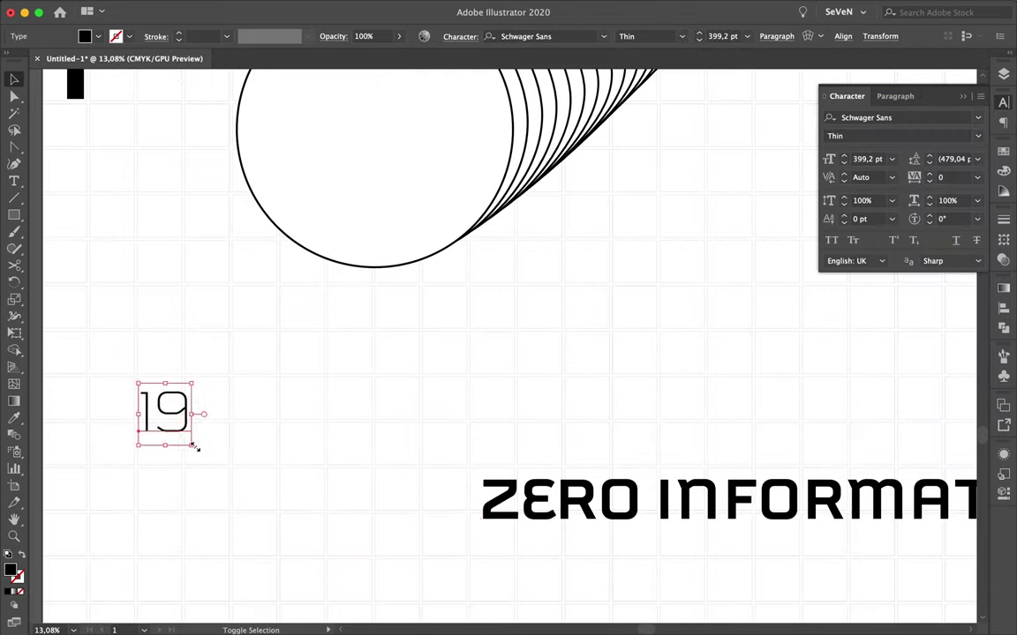
{"action": "key", "text": "ctrl+shift+e"}
{"action": "key", "text": "Return"}
- Scale the 19 shapes up to a much larger size
{"action": "left_click_drag", "start_coordinate": [199, 504], "coordinate": [273, 422]}
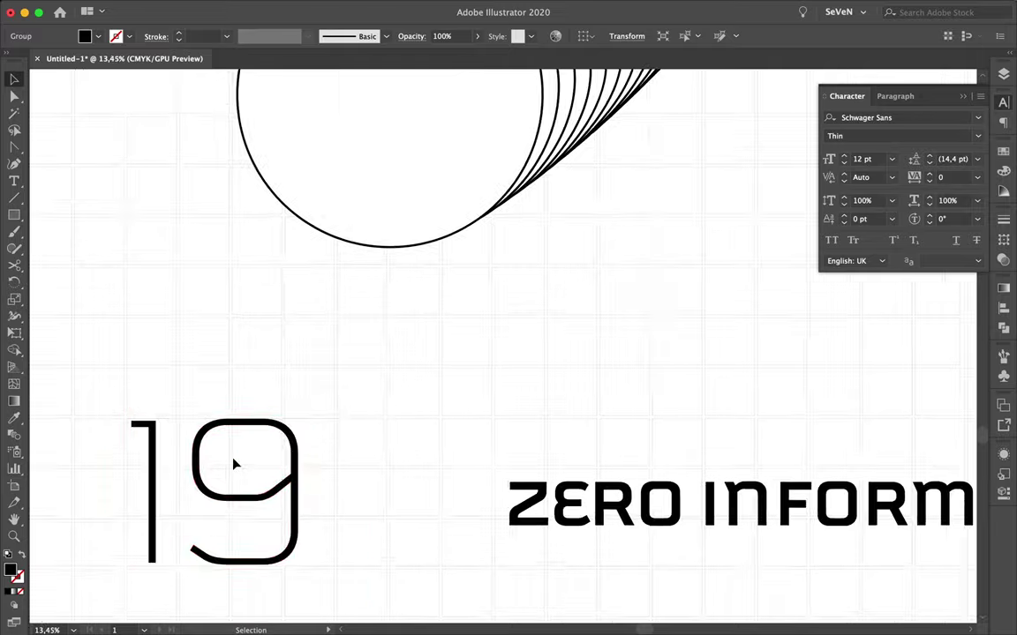
{"action": "scroll", "coordinate": [234, 464], "scroll_direction": "up", "scroll_amount": 3}
{"action": "left_click", "coordinate": [458, 494]}
{"action": "scroll", "coordinate": [458, 494], "scroll_direction": "down", "scroll_amount": 2}
{"action": "left_click", "coordinate": [341, 359]}
{"action": "left_click_drag", "start_coordinate": [488, 336], "coordinate": [474, 350]}
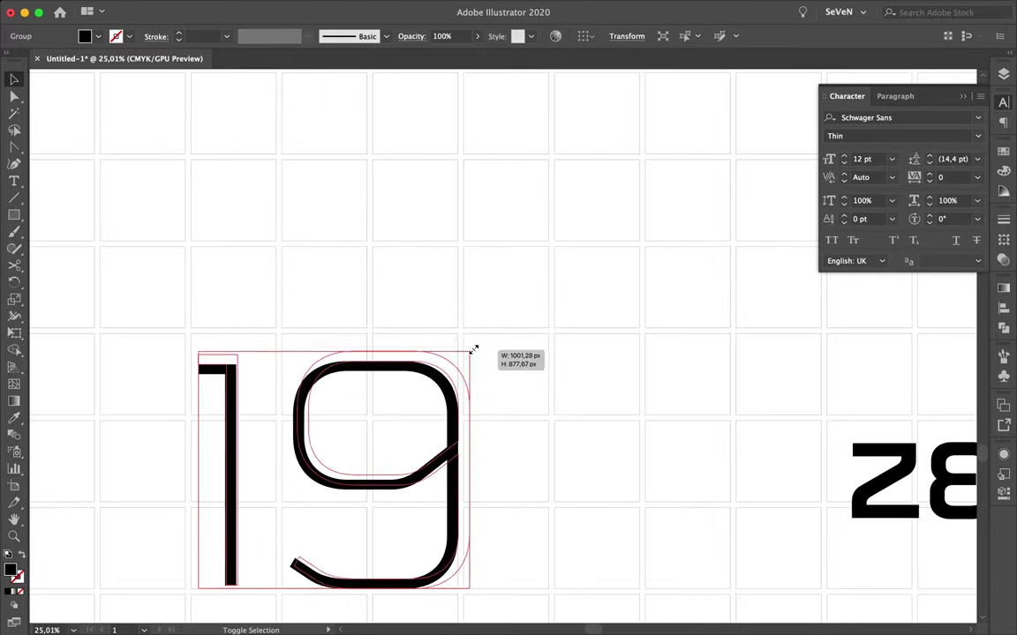
{"action": "scroll", "coordinate": [537, 399], "scroll_direction": "down", "scroll_amount": 3}
- Fill the 19 with green and confirm the colour in the Color Picker
{"action": "left_click", "coordinate": [537, 399]}
{"action": "left_click", "coordinate": [516, 415]}
{"action": "left_click", "coordinate": [1003, 240]}
{"action": "left_click", "coordinate": [832, 198]}
{"action": "left_click", "coordinate": [115, 503]}
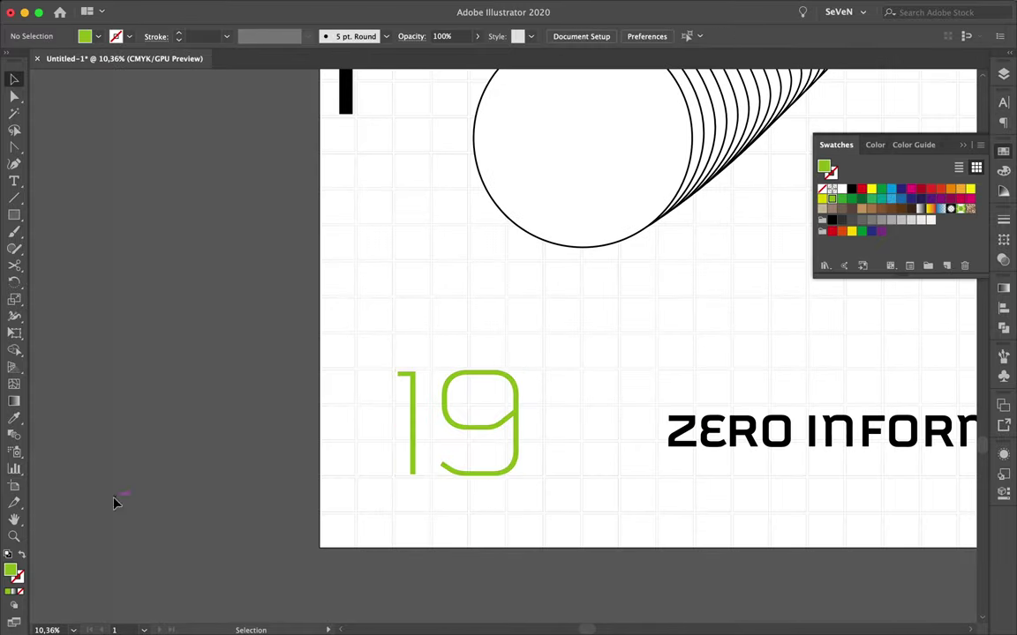
{"action": "double_click", "coordinate": [11, 571]}
{"action": "key", "text": "Return"}
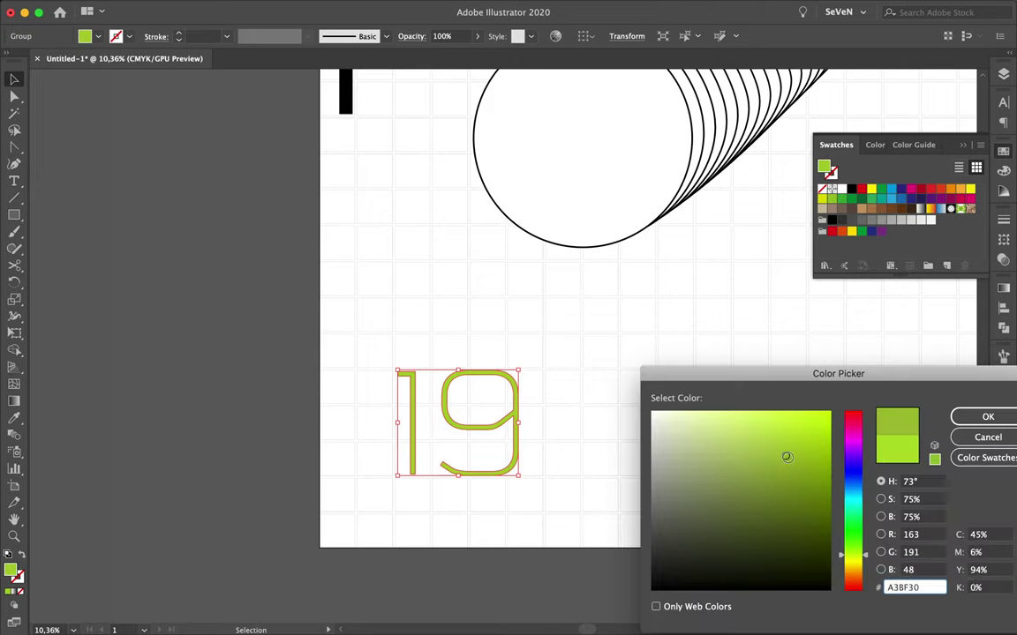
- Move the ZERO INFORMATION copy beside the 19 and select its text
{"action": "scroll", "coordinate": [565, 359], "scroll_direction": "right", "scroll_amount": 4}
{"action": "mouse_move", "coordinate": [581, 416]}
{"action": "left_mouse_down"}
{"action": "mouse_move", "coordinate": [658, 532]}
{"action": "mouse_move", "coordinate": [450, 380]}
{"action": "left_mouse_up"}
{"action": "triple_click", "coordinate": [447, 377]}
- Finish the APOLLO 2020 line and duplicate it as APRIL down-left
{"action": "type", "text": "APOLLO 2020"}
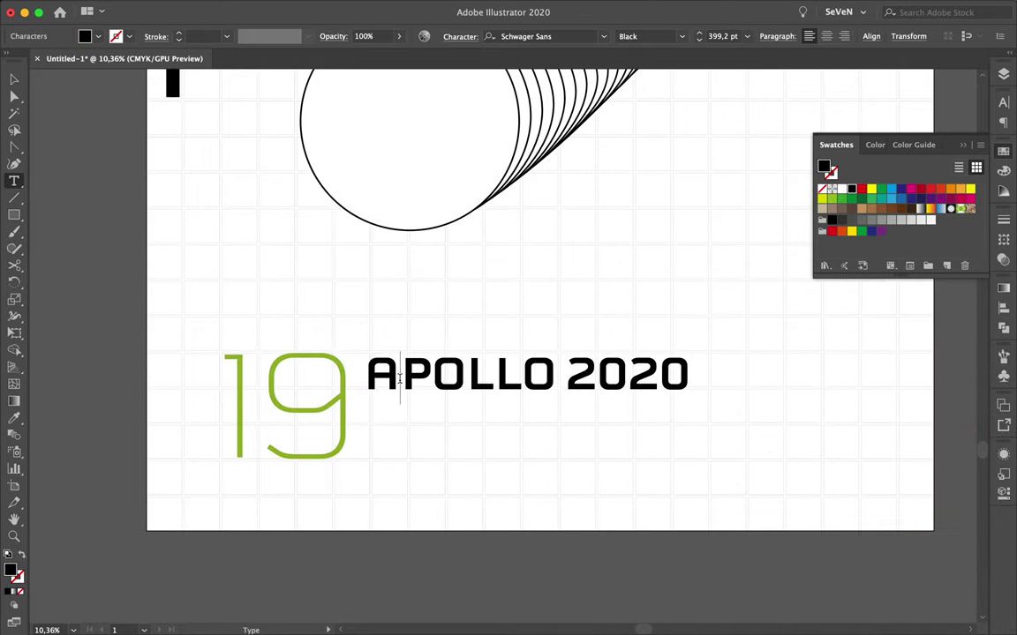
{"action": "key", "text": "Escape"}
{"action": "left_click_drag", "start_coordinate": [494, 375], "coordinate": [313, 410]}
{"action": "triple_click", "coordinate": [312, 411]}
{"action": "type", "text": "APRIL"}
{"action": "key", "text": "Escape"}
- Bring APRIL in front of the 19 at 140 pt with wider letter spacing
{"action": "left_click", "coordinate": [453, 462]}
{"action": "left_click", "coordinate": [353, 415]}
{"action": "right_click", "coordinate": [362, 414]}
{"action": "left_click", "coordinate": [596, 569]}
{"action": "left_click", "coordinate": [1003, 101]}
{"action": "left_click", "coordinate": [843, 163]}
{"action": "left_click", "coordinate": [843, 164]}
{"action": "left_click", "coordinate": [929, 175]}
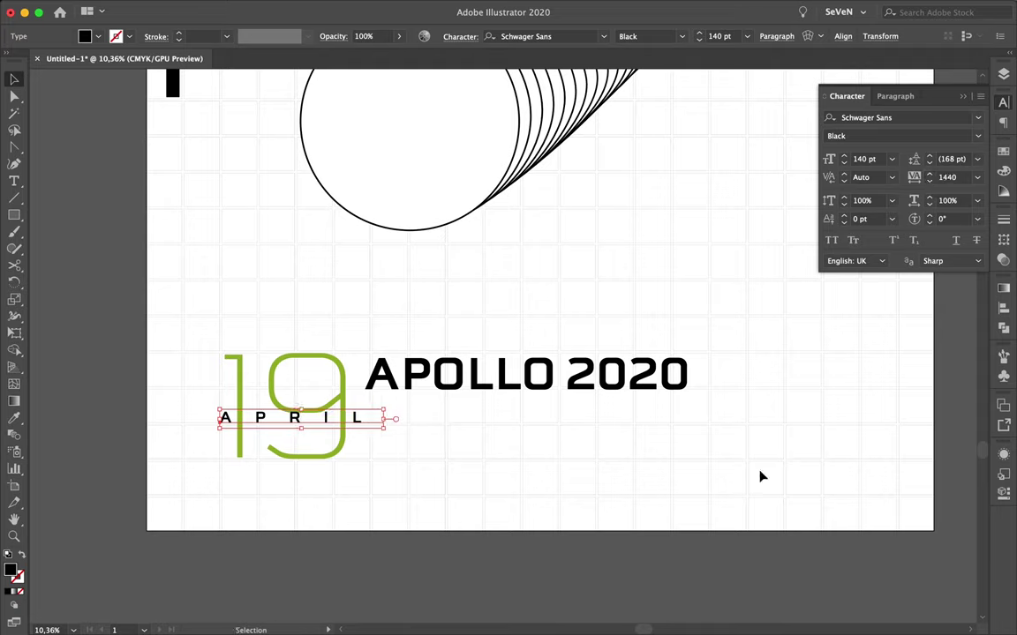
{"action": "left_click", "coordinate": [494, 415]}
- Make APOLLO 2020 Medium weight and smaller, and apply APRIL's wider spacing
{"action": "left_click", "coordinate": [529, 375]}
{"action": "left_click", "coordinate": [977, 136]}
{"action": "left_click", "coordinate": [893, 245]}
{"action": "left_click", "coordinate": [843, 163]}
{"action": "left_click", "coordinate": [291, 418]}
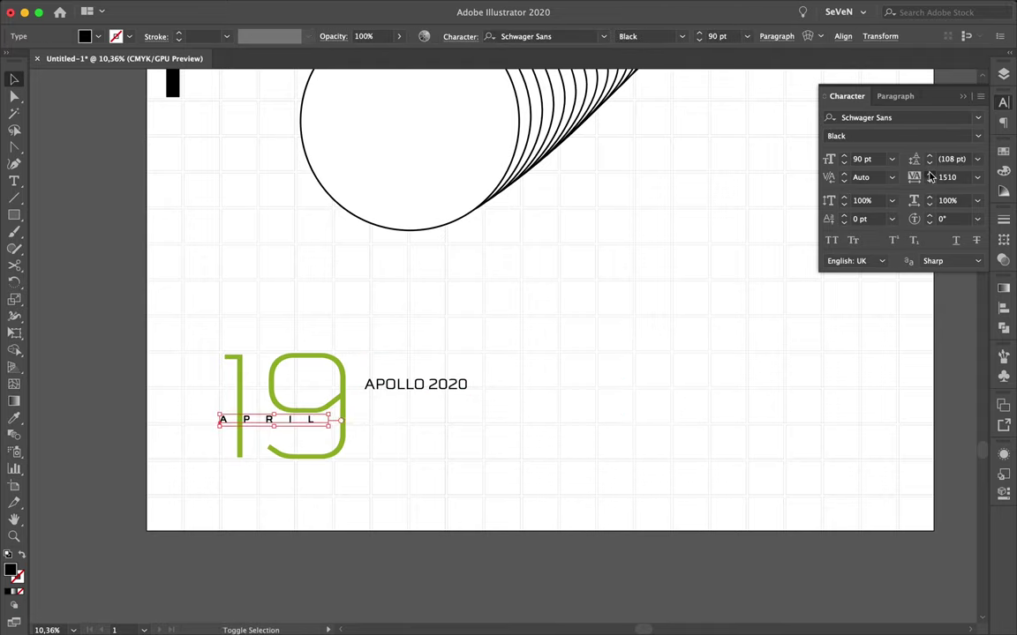
{"action": "left_click", "coordinate": [447, 363]}
- Fill the APOLLO 2020 line with purple
{"action": "left_click", "coordinate": [415, 384]}
{"action": "triple_click", "coordinate": [415, 384]}
{"action": "key", "text": "Escape"}
{"action": "left_click", "coordinate": [1003, 151]}
{"action": "left_click", "coordinate": [948, 199]}
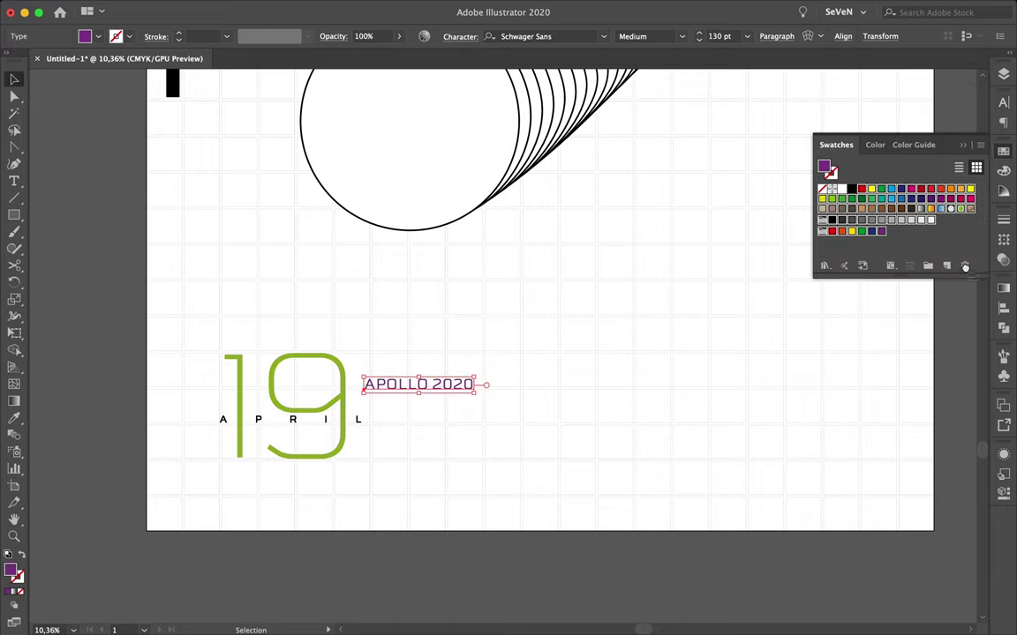
{"action": "key", "text": "t"}
- Save the 19's green as a swatch, colour 2020 green, and shift APOLLO 2020 right
{"action": "left_click", "coordinate": [267, 373]}
{"action": "left_click", "coordinate": [946, 265]}
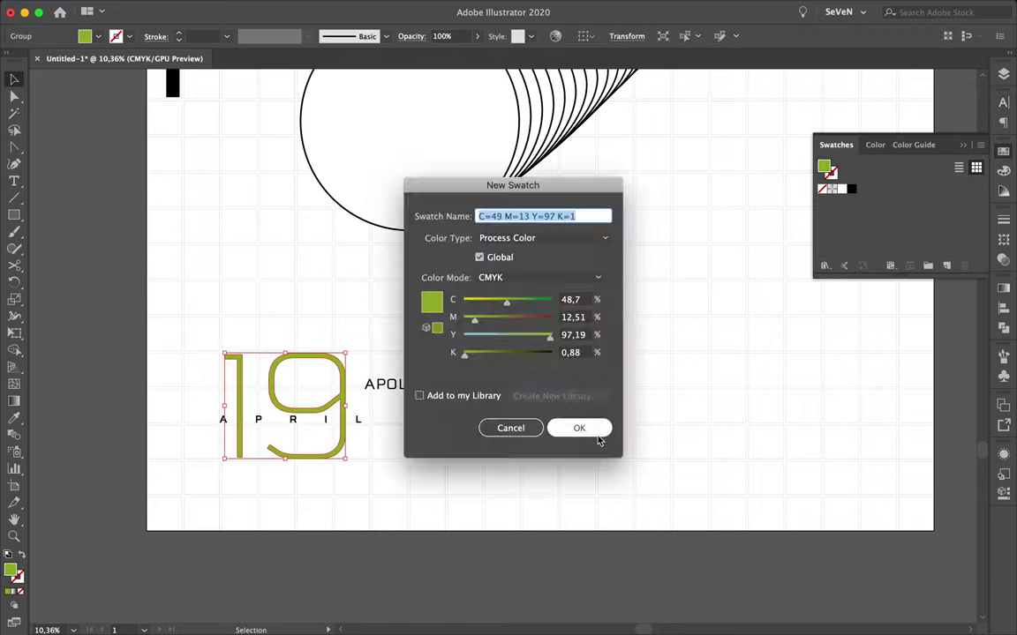
{"action": "left_click", "coordinate": [578, 426]}
{"action": "left_click", "coordinate": [861, 189]}
{"action": "mouse_move", "coordinate": [429, 384]}
{"action": "left_mouse_down"}
{"action": "mouse_move", "coordinate": [473, 384]}
{"action": "mouse_move", "coordinate": [452, 379]}
{"action": "mouse_move", "coordinate": [465, 386]}
{"action": "left_mouse_up"}
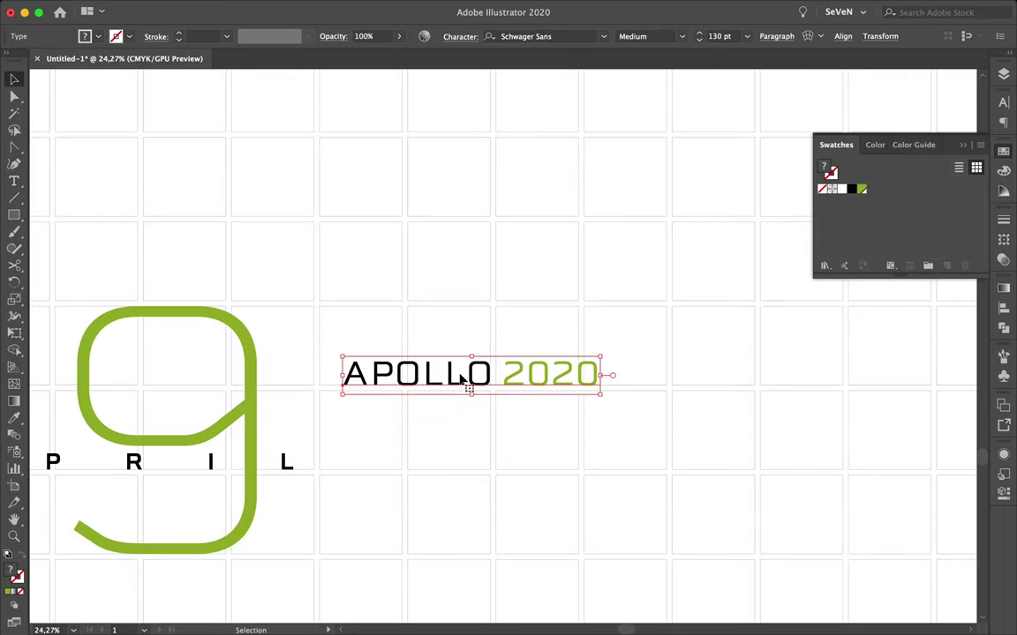
- Set the DAILY DESIGN CHALLENGE lines to Light Italic
{"action": "double_click", "coordinate": [481, 374]}
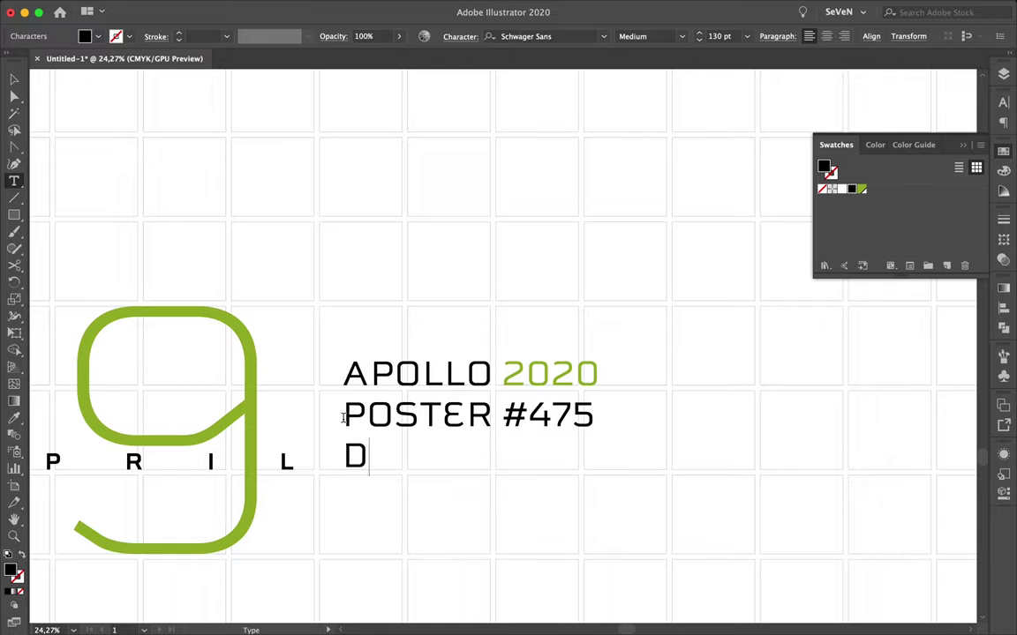
{"action": "left_click_drag", "start_coordinate": [351, 455], "coordinate": [571, 498]}
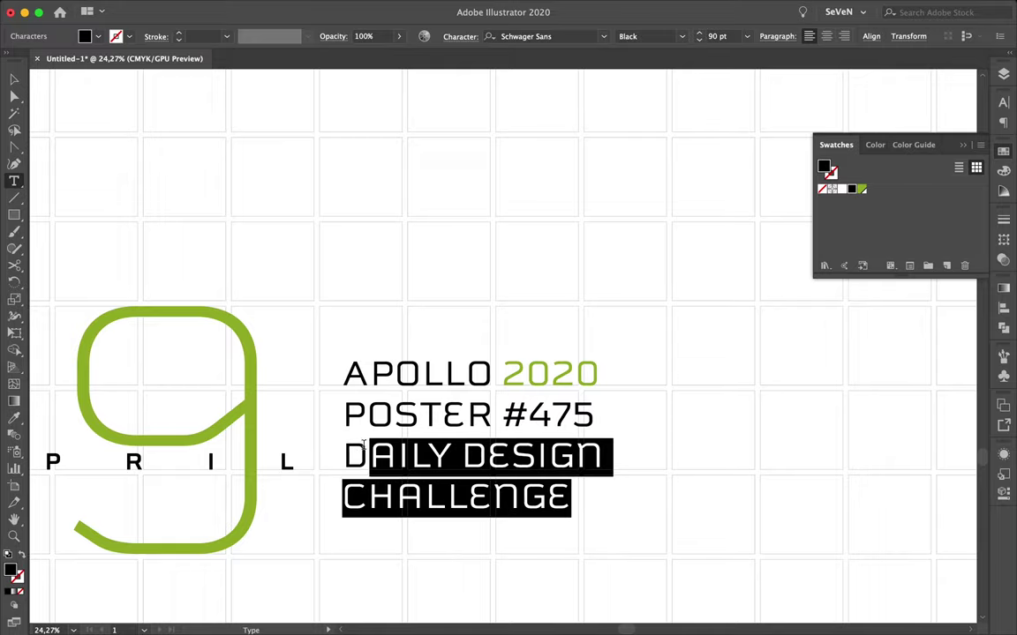
{"action": "left_click", "coordinate": [1003, 102]}
{"action": "scroll", "coordinate": [900, 136], "scroll_direction": "up", "scroll_amount": 2}
{"action": "scroll", "coordinate": [548, 412], "scroll_direction": "down", "scroll_amount": 2}
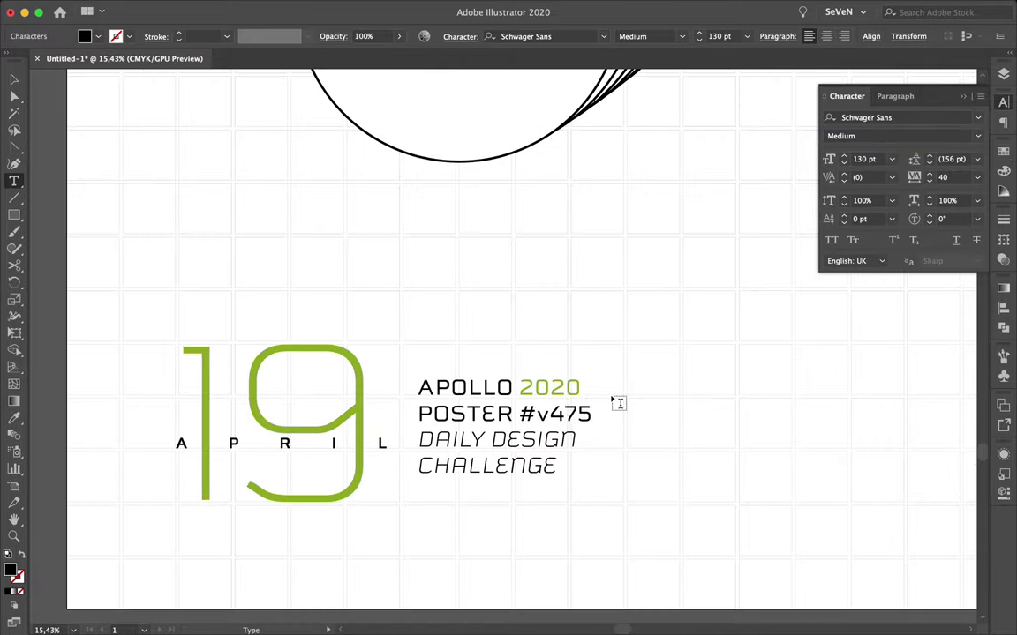
{"action": "key", "text": "Escape"}
{"action": "scroll", "coordinate": [613, 398], "scroll_direction": "down", "scroll_amount": 3}
{"action": "scroll", "coordinate": [610, 402], "scroll_direction": "up", "scroll_amount": 3}
{"action": "scroll", "coordinate": [603, 379], "scroll_direction": "down", "scroll_amount": 4}
- Draw a tall green bar at the poster's left edge and copy it to the bottom right
{"action": "key", "text": "m"}
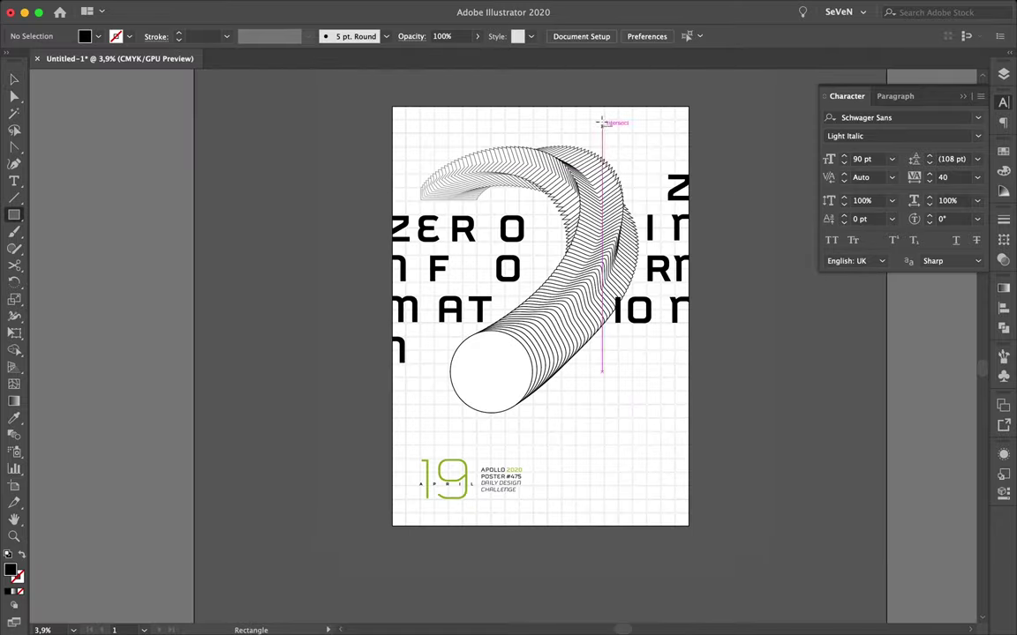
{"action": "left_click_drag", "start_coordinate": [397, 254], "coordinate": [399, 254]}
{"action": "key", "text": "F7"}
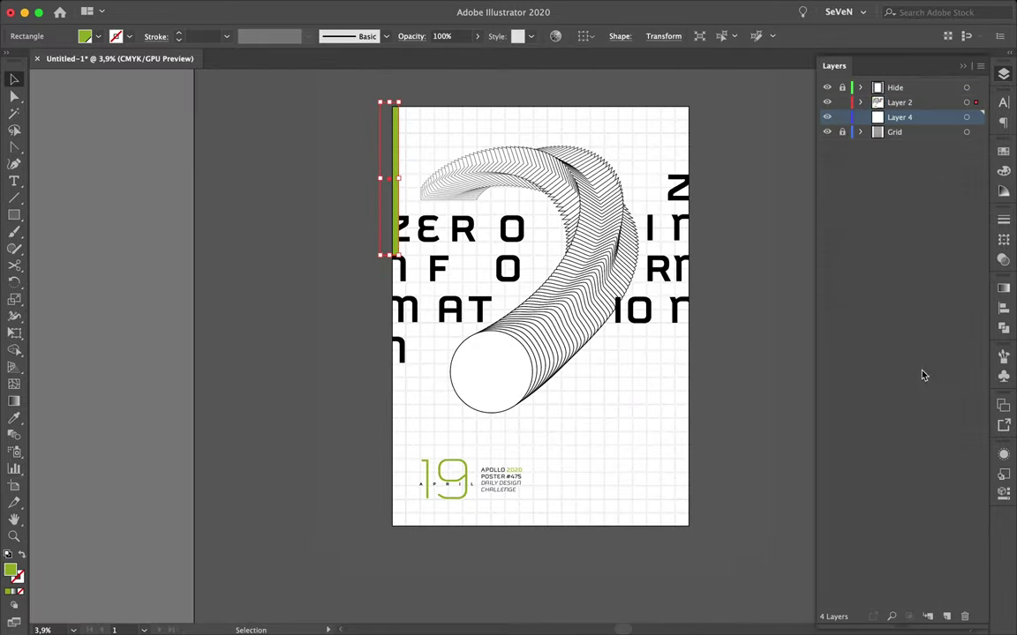
{"action": "left_click", "coordinate": [755, 148]}
{"action": "left_click_drag", "start_coordinate": [680, 431], "coordinate": [699, 585]}
{"action": "scroll", "coordinate": [635, 415], "scroll_direction": "up", "scroll_amount": 3}
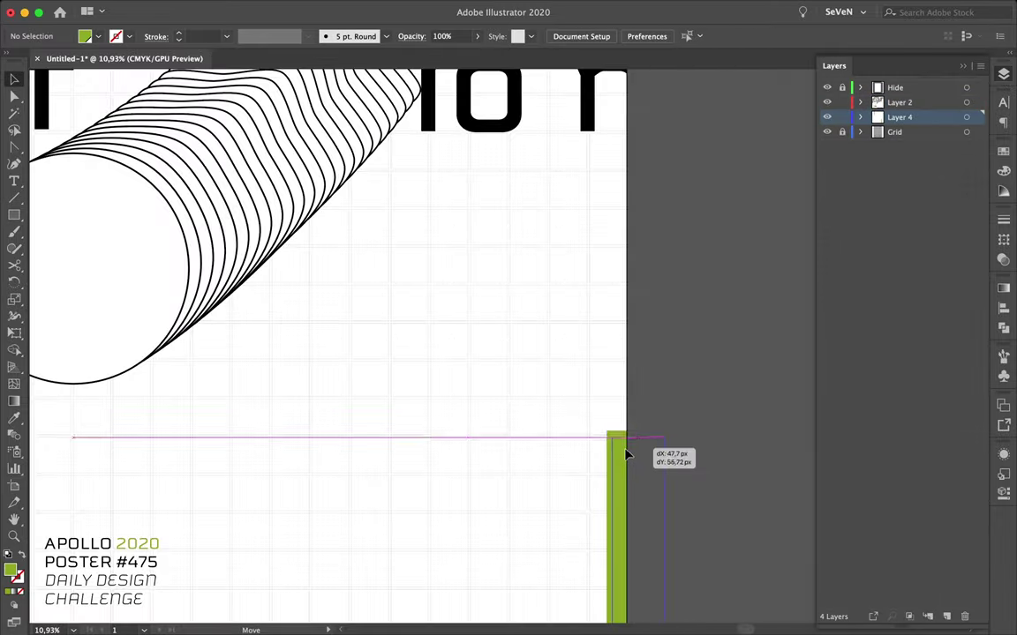
{"action": "scroll", "coordinate": [415, 432], "scroll_direction": "up", "scroll_amount": 3}
{"action": "scroll", "coordinate": [415, 430], "scroll_direction": "down", "scroll_amount": 4}
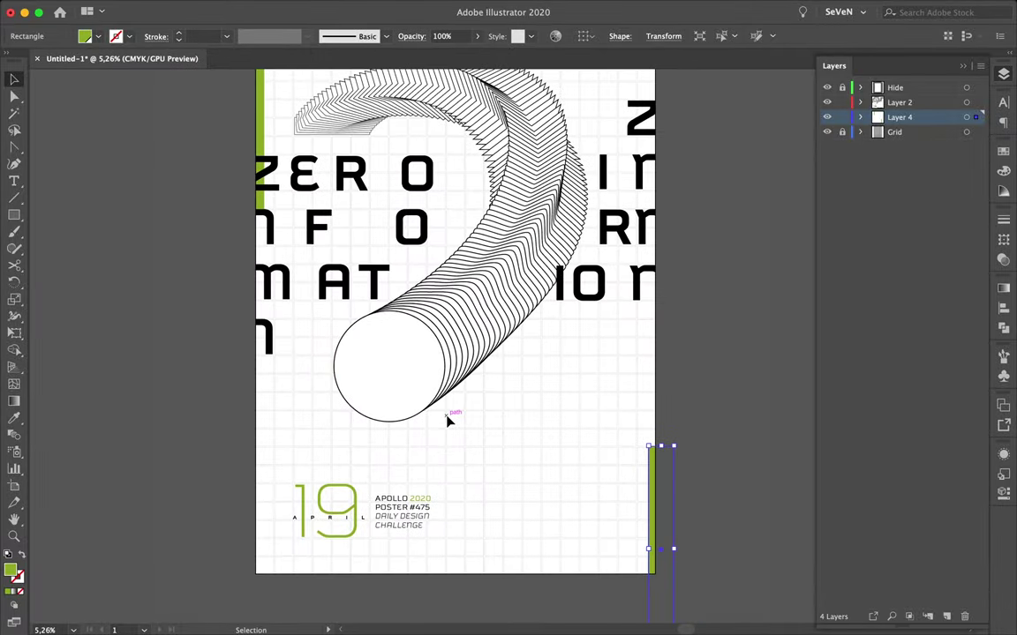
- Pen-draw a stepped frame path running from below the swirl toward the lower right
{"action": "key", "text": "p"}
{"action": "left_click", "coordinate": [465, 577]}
{"action": "left_click", "coordinate": [465, 446]}
{"action": "left_click", "coordinate": [542, 446]}
{"action": "left_click", "coordinate": [541, 337]}
{"action": "left_click", "coordinate": [655, 336]}
- Give the stepped path a 210 px dashed green stroke with 460 dash length
{"action": "key", "text": "a"}
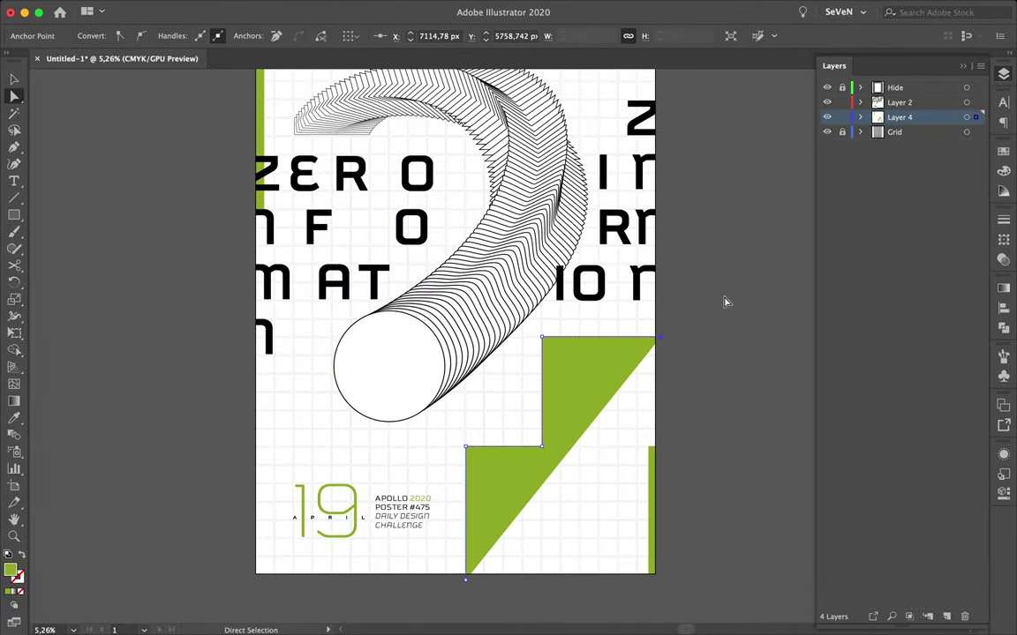
{"action": "left_click", "coordinate": [1004, 218]}
{"action": "left_click", "coordinate": [895, 234]}
{"action": "type", "text": "210"}
{"action": "key", "text": "Return"}
{"action": "left_click", "coordinate": [827, 315]}
{"action": "left_click", "coordinate": [834, 335]}
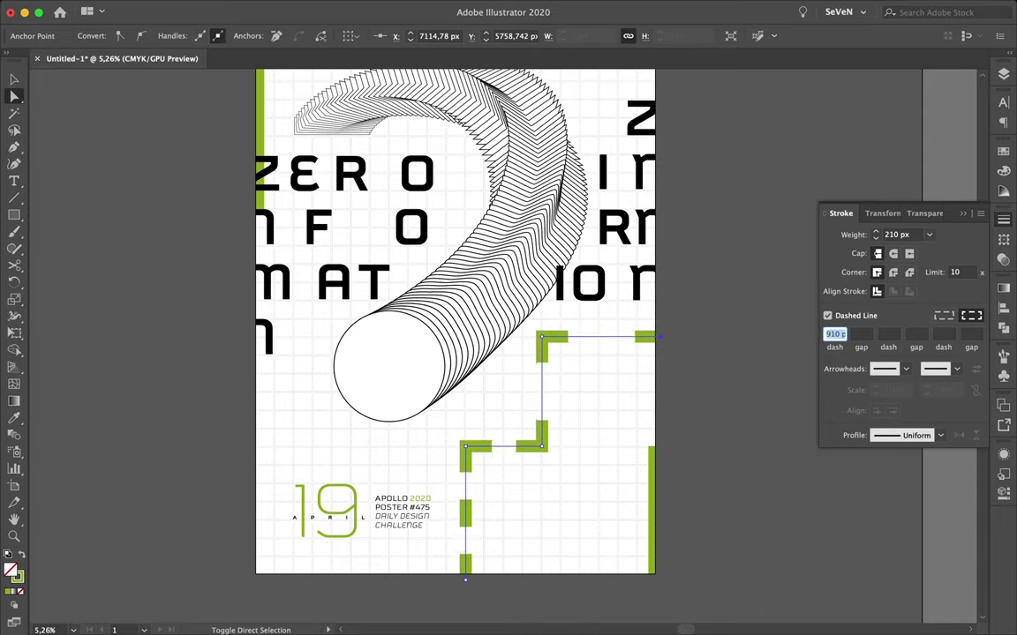
{"action": "type", "text": "460"}
{"action": "key", "text": "Return"}
{"action": "left_click", "coordinate": [642, 390]}
{"action": "scroll", "coordinate": [596, 452], "scroll_direction": "up", "scroll_amount": 3}
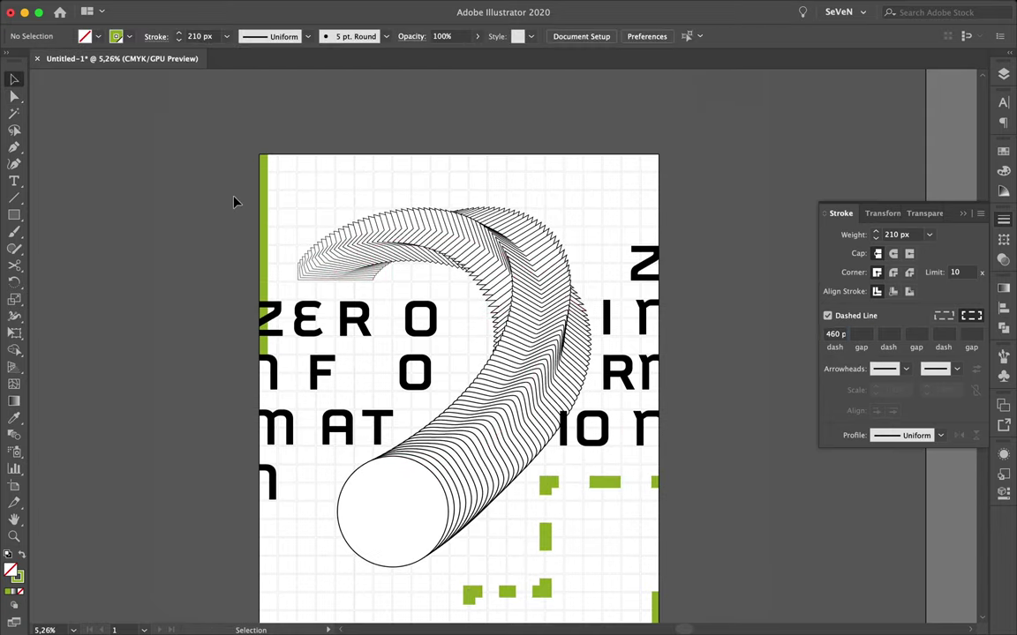
{"action": "scroll", "coordinate": [356, 118], "scroll_direction": "down", "scroll_amount": 3}
- Pen-draw a thinner dashed frame beside the swirl's circle with a 50 px stroke
{"action": "key", "text": "p"}
{"action": "left_click", "coordinate": [228, 428]}
{"action": "left_click_drag", "start_coordinate": [349, 428], "coordinate": [347, 351]}
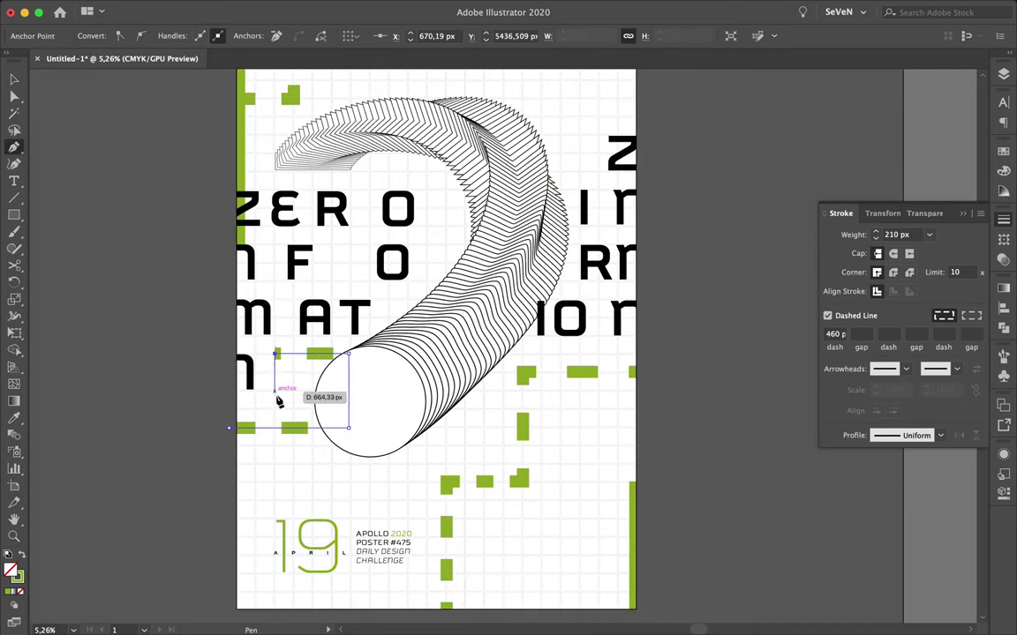
{"action": "double_click", "coordinate": [895, 235]}
{"action": "type", "text": "50"}
{"action": "key", "text": "Tab"}
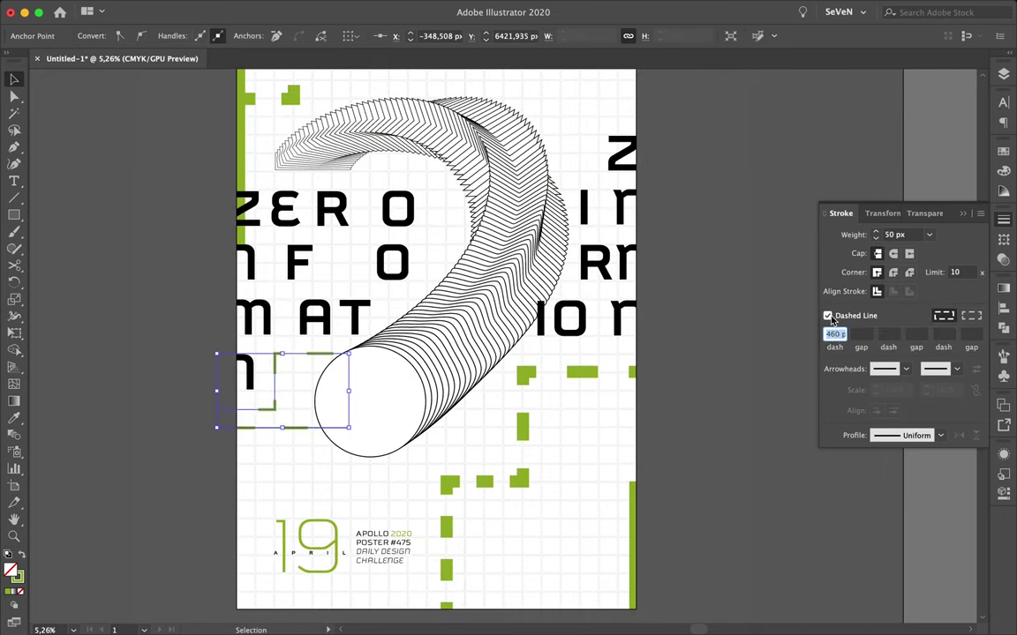
- Draw a dashed green arc at the top right with the Ellipse tool
{"action": "left_click", "coordinate": [676, 336]}
{"action": "scroll", "coordinate": [453, 166], "scroll_direction": "up", "scroll_amount": 2}
{"action": "left_click_drag", "start_coordinate": [14, 214], "coordinate": [36, 194]}
{"action": "left_click", "coordinate": [79, 247]}
{"action": "mouse_move", "coordinate": [578, 123]}
{"action": "left_mouse_down"}
{"action": "mouse_move", "coordinate": [609, 157]}
{"action": "mouse_move", "coordinate": [533, 109]}
{"action": "left_mouse_up"}
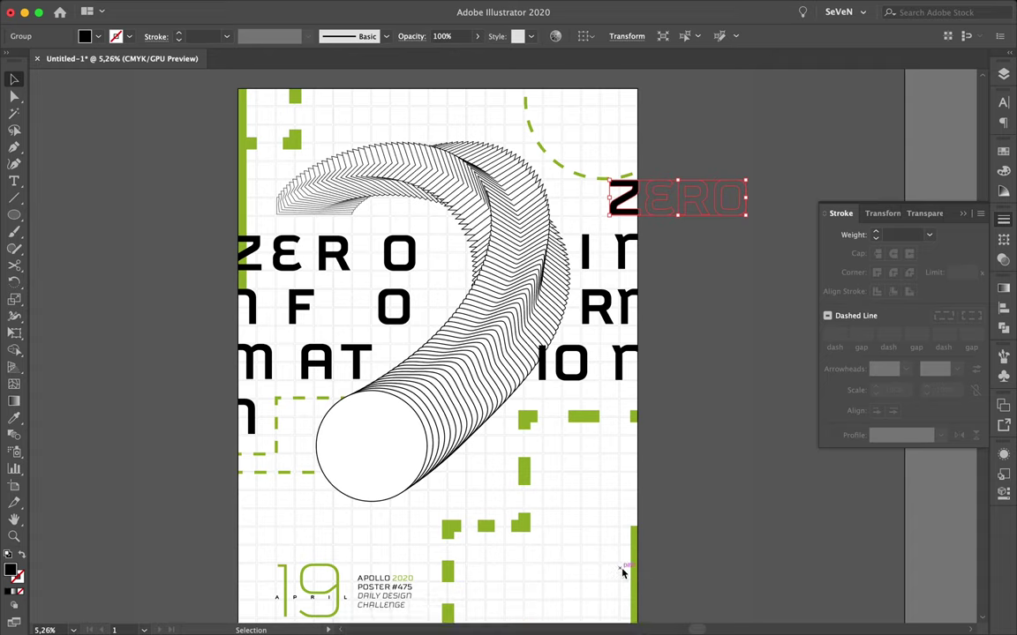
{"action": "left_click_drag", "start_coordinate": [593, 167], "coordinate": [595, 155]}
{"action": "scroll", "coordinate": [687, 242], "scroll_direction": "down", "scroll_amount": 2}
{"action": "left_click", "coordinate": [509, 472]}
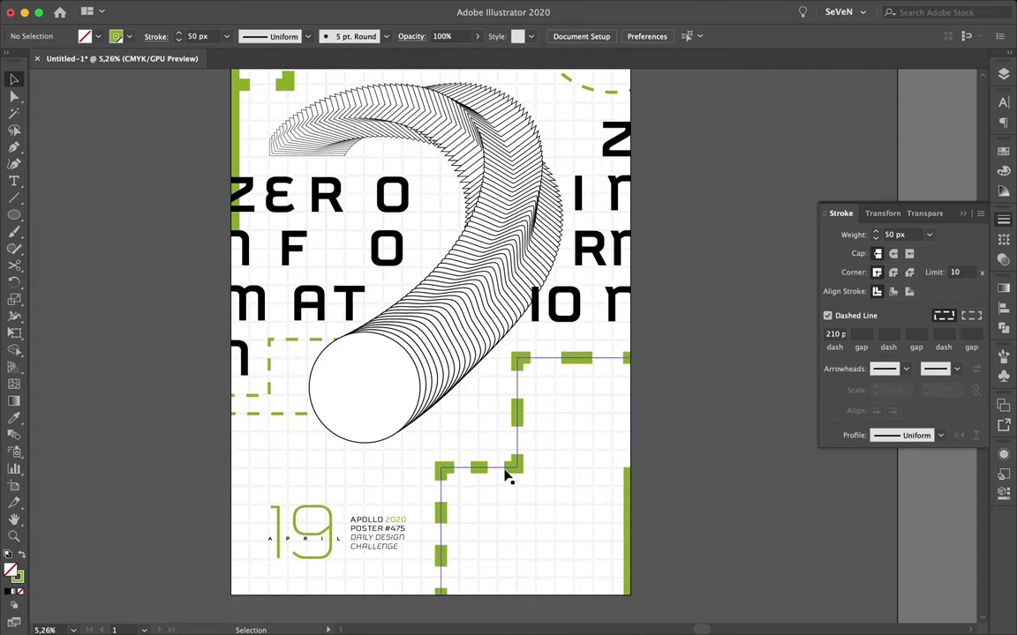
{"action": "left_click", "coordinate": [589, 427]}
- Paste the ZERO INFORMATION lettering as new text and keep only the word ZERO
{"action": "scroll", "coordinate": [585, 431], "scroll_direction": "up", "scroll_amount": 3}
{"action": "scroll", "coordinate": [585, 431], "scroll_direction": "down", "scroll_amount": 3}
{"action": "key", "text": "t"}
{"action": "left_click", "coordinate": [558, 494]}
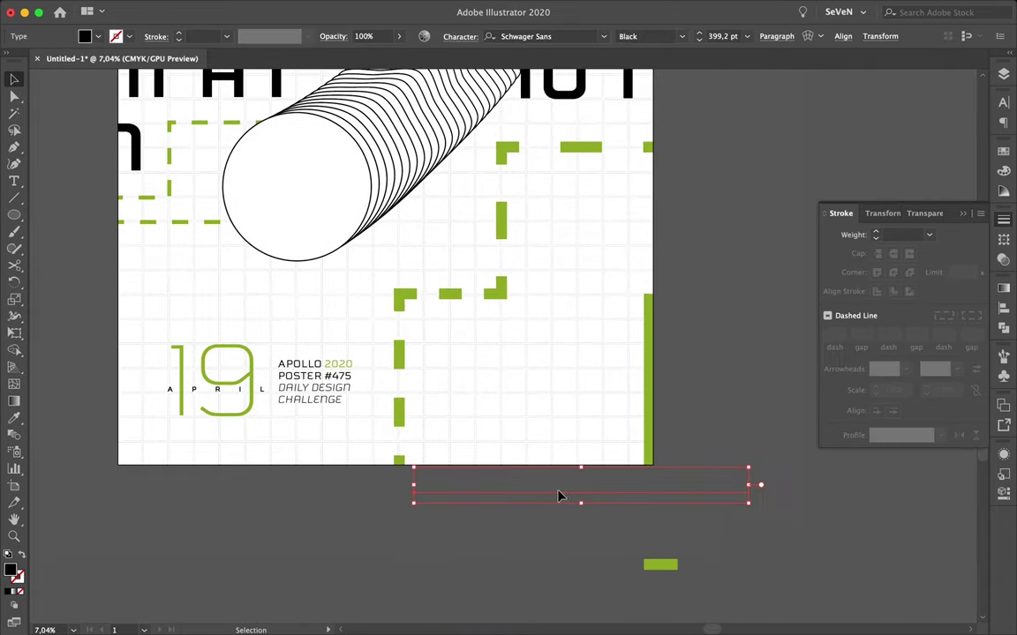
{"action": "key", "text": "ctrl+v"}
{"action": "left_click_drag", "start_coordinate": [528, 425], "coordinate": [429, 429]}
{"action": "key", "text": "ctrl+c"}
{"action": "key", "text": "ctrl+z"}
{"action": "key", "text": "ctrl+v"}
- Expand ZERO into outlines and widen it to fill the grid cell
{"action": "scroll", "coordinate": [547, 335], "scroll_direction": "up", "scroll_amount": 3}
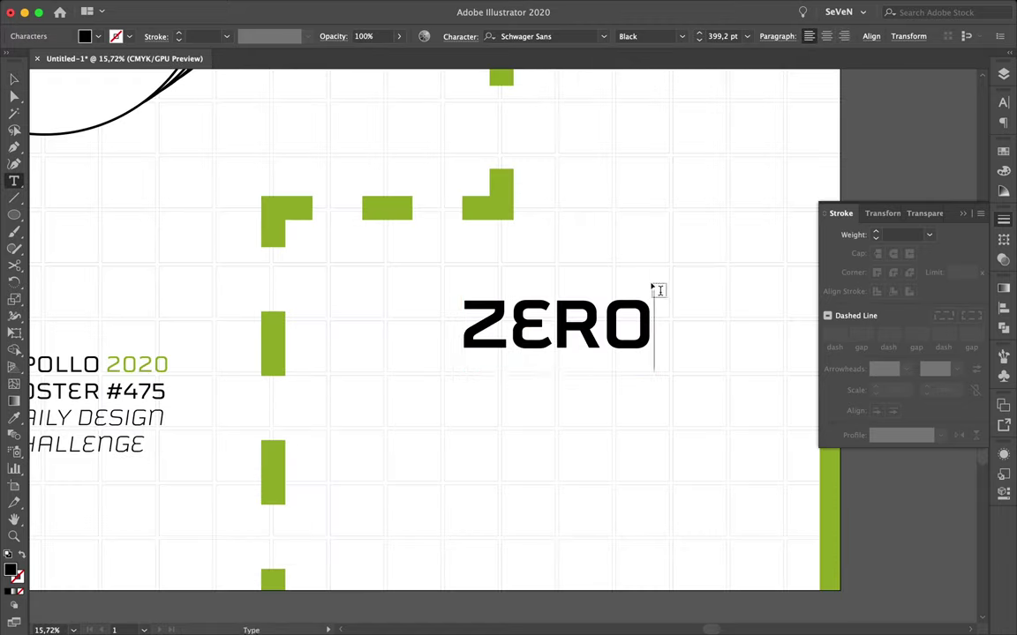
{"action": "key", "text": "Escape"}
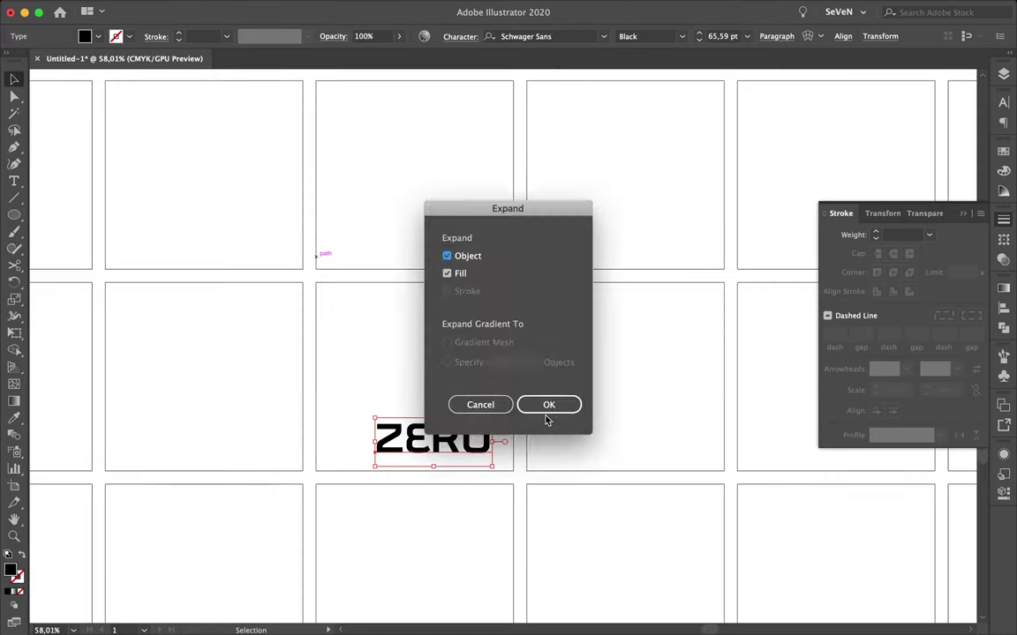
{"action": "left_click", "coordinate": [546, 404]}
{"action": "left_click_drag", "start_coordinate": [374, 421], "coordinate": [334, 411]}
{"action": "left_click_drag", "start_coordinate": [491, 411], "coordinate": [507, 412]}
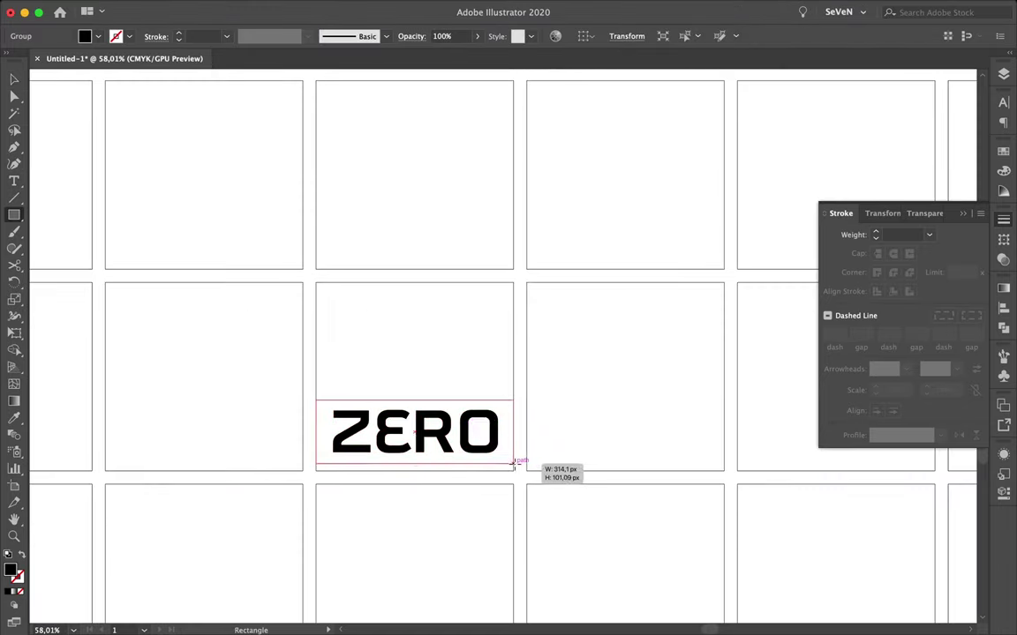
- Place a black rectangle behind ZERO, make the letters white, and add a thick green outside border
{"action": "left_click_drag", "start_coordinate": [513, 463], "coordinate": [513, 463]}
{"action": "right_click", "coordinate": [499, 441]}
{"action": "left_click", "coordinate": [460, 438]}
{"action": "key", "text": "v"}
{"action": "key", "text": "ctrl+a"}
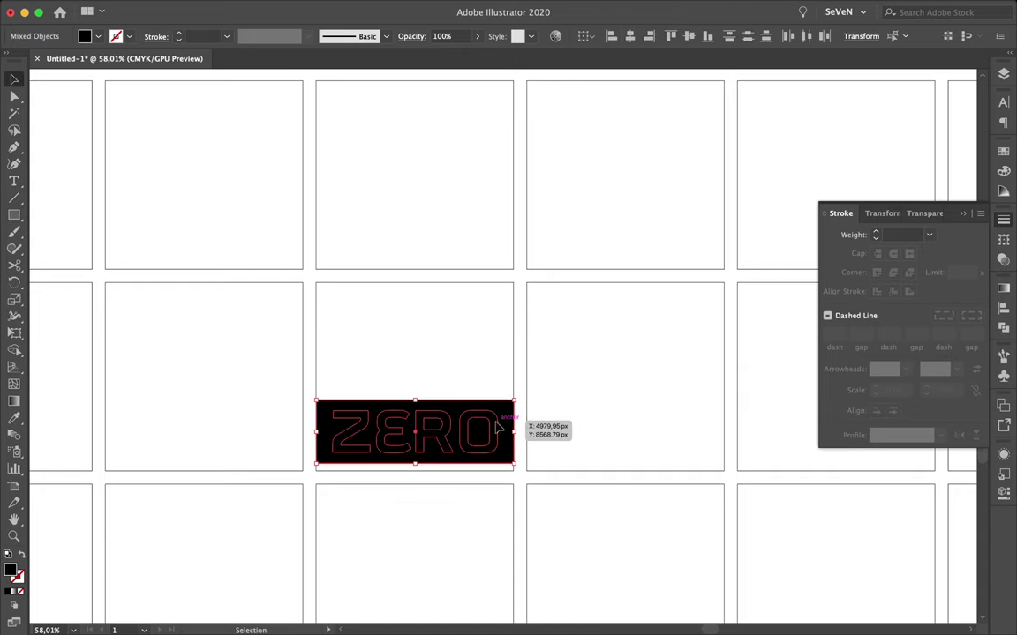
{"action": "left_click", "coordinate": [507, 433]}
{"action": "left_click", "coordinate": [878, 234]}
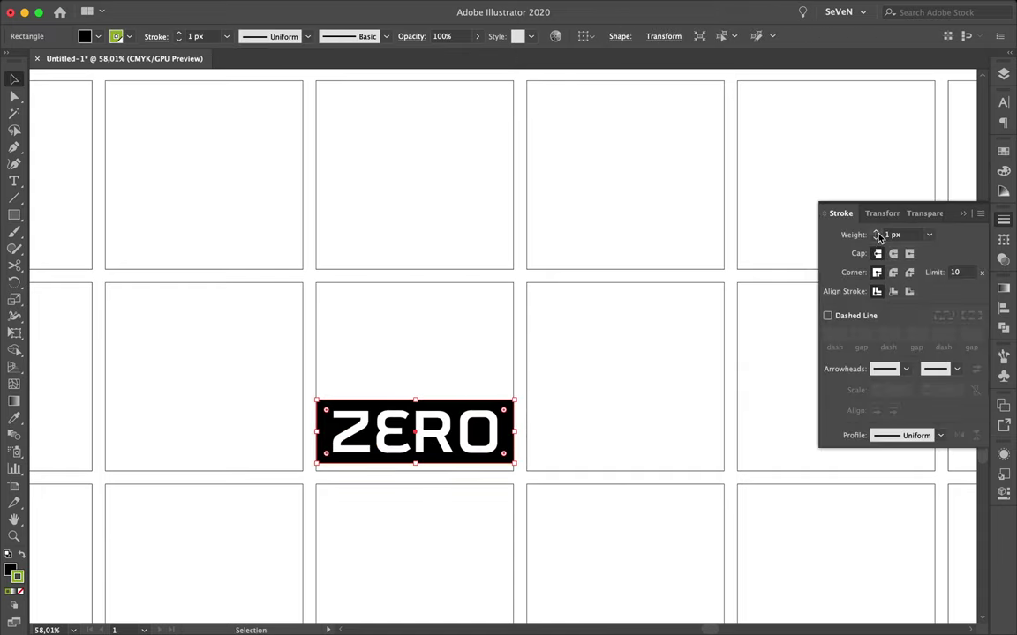
{"action": "left_click", "coordinate": [909, 292]}
- Duplicate the badge upward, recolouring copies, including black letters on a green fill
{"action": "left_click_drag", "start_coordinate": [415, 432], "coordinate": [415, 349]}
{"action": "left_click", "coordinate": [1003, 151]}
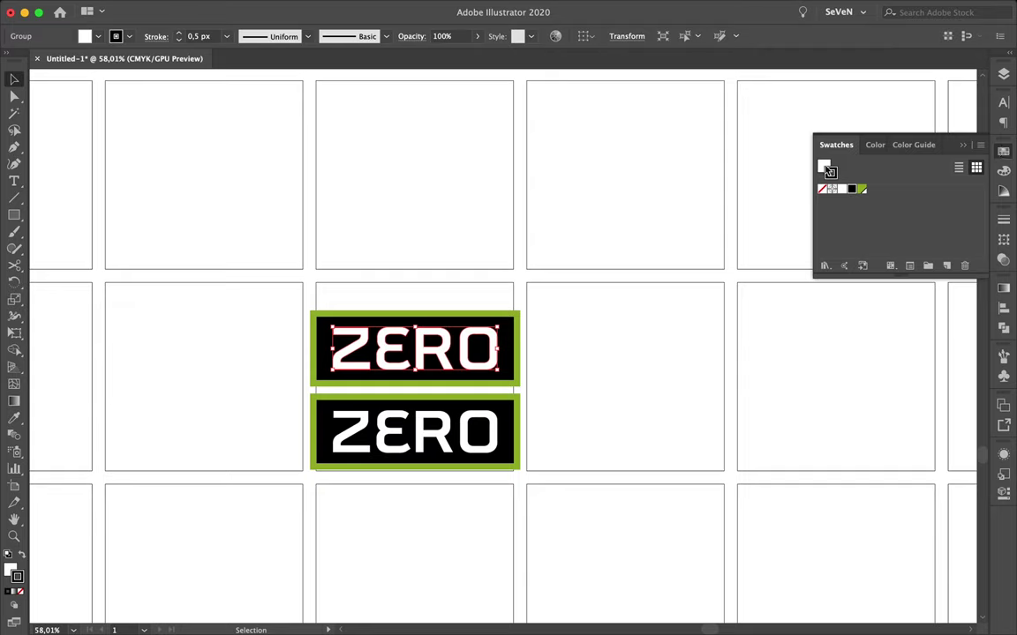
{"action": "left_click_drag", "start_coordinate": [415, 353], "coordinate": [415, 269]}
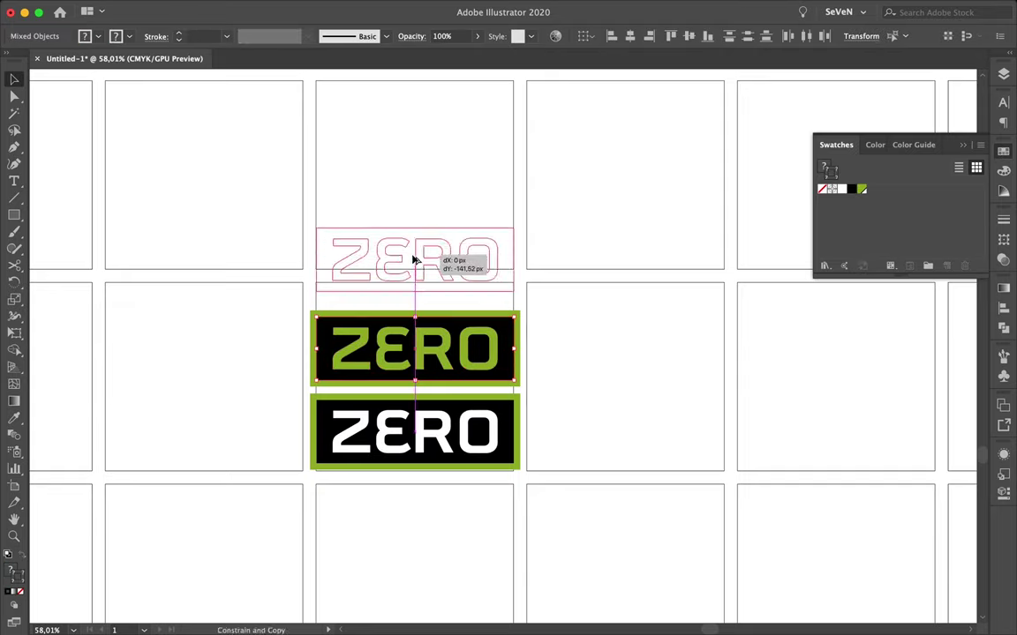
{"action": "left_click", "coordinate": [850, 189]}
{"action": "left_click", "coordinate": [529, 245]}
{"action": "left_click", "coordinate": [517, 247]}
{"action": "left_click", "coordinate": [861, 189]}
{"action": "left_click_drag", "start_coordinate": [448, 277], "coordinate": [447, 193]}
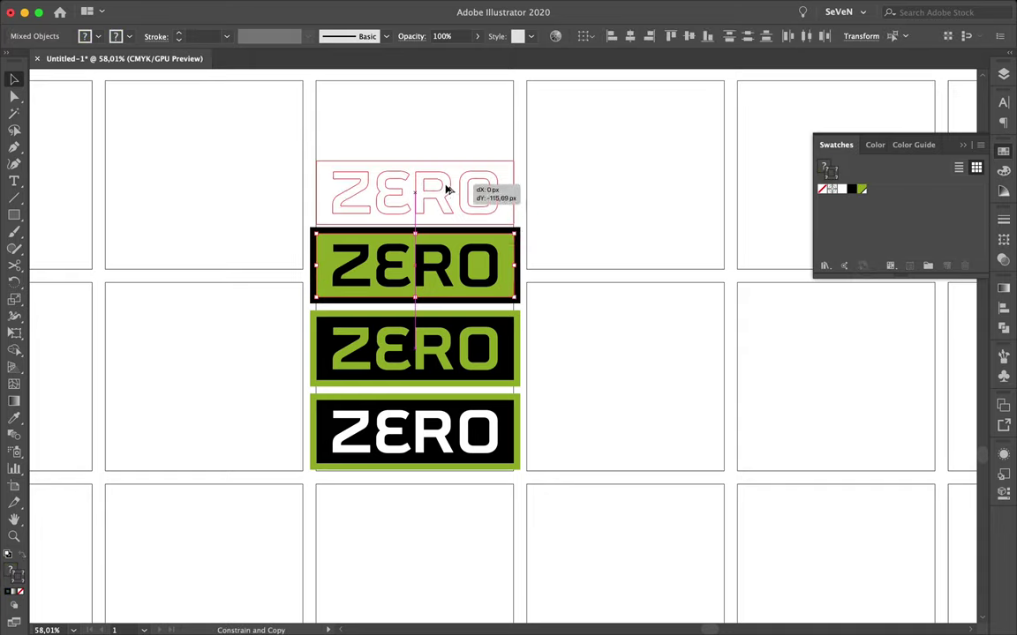
{"action": "left_click", "coordinate": [521, 177]}
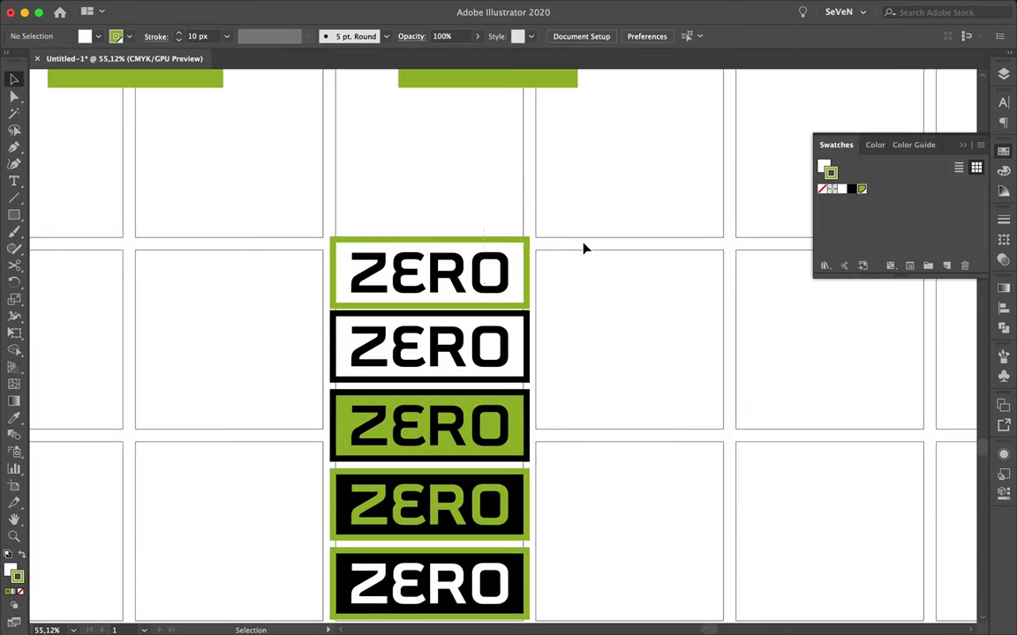
- Add further badge copies above and below to complete the seven-badge stack
{"action": "left_click_drag", "start_coordinate": [488, 274], "coordinate": [488, 192]}
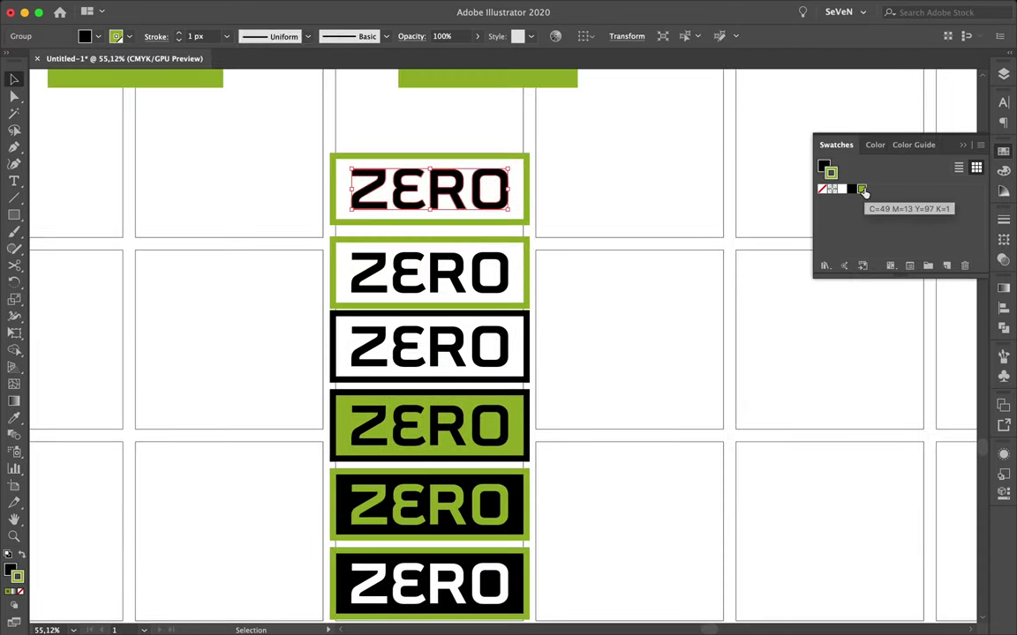
{"action": "scroll", "coordinate": [657, 270], "scroll_direction": "down", "scroll_amount": 2}
{"action": "left_click_drag", "start_coordinate": [500, 334], "coordinate": [499, 538]}
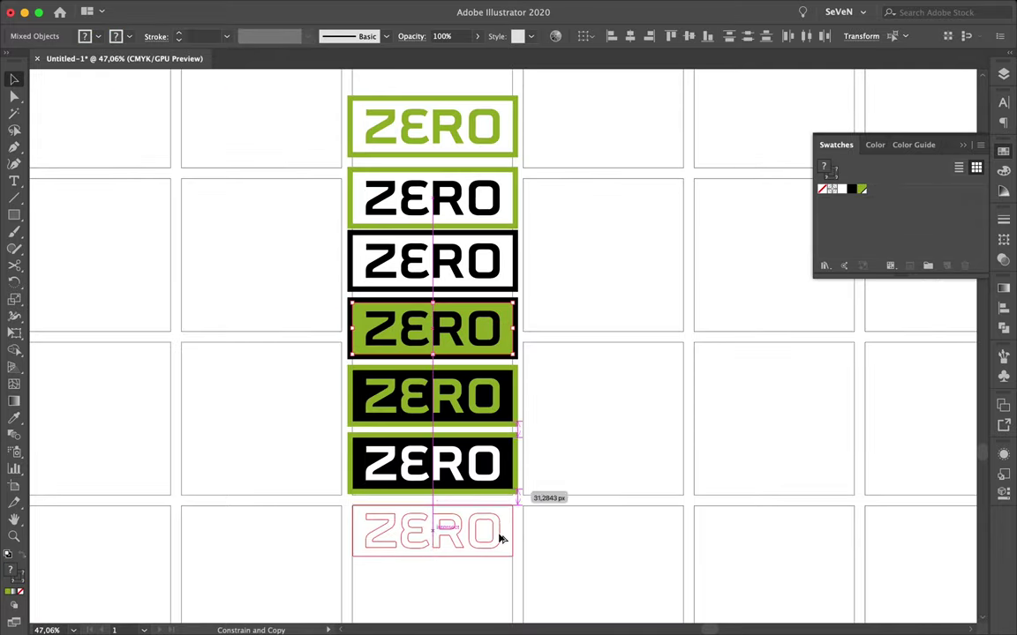
{"action": "scroll", "coordinate": [563, 532], "scroll_direction": "down", "scroll_amount": 2}
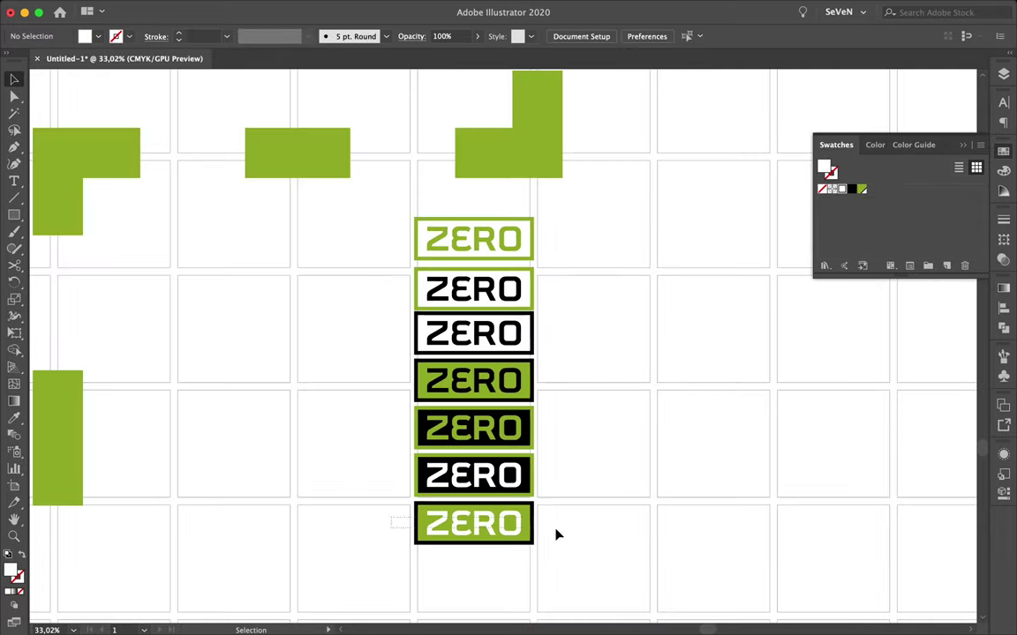
{"action": "key", "text": "a"}
{"action": "left_click", "coordinate": [530, 477]}
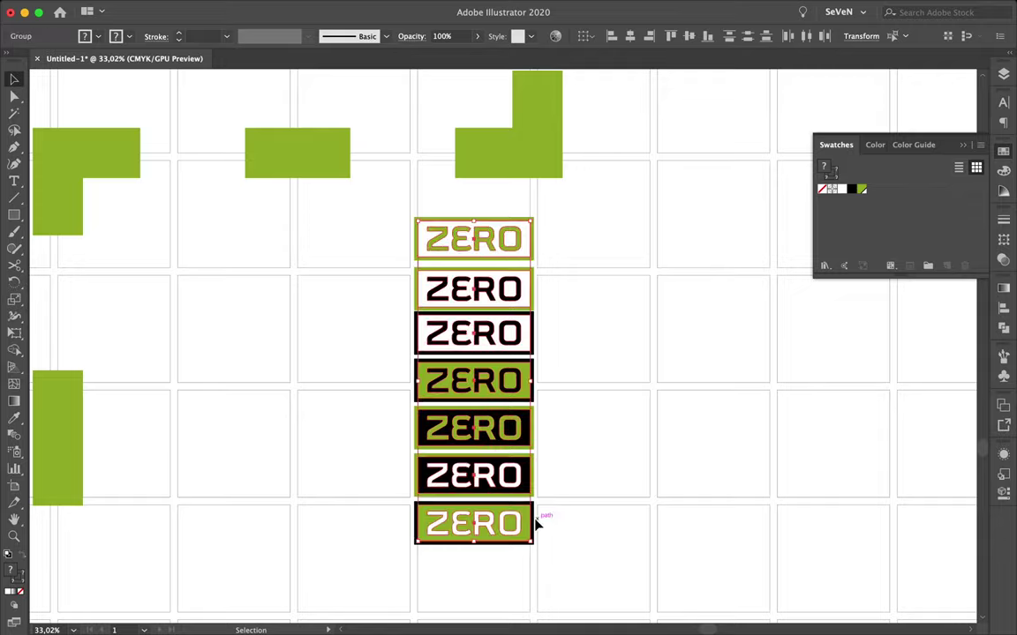
{"action": "scroll", "coordinate": [617, 270], "scroll_direction": "down", "scroll_amount": 2}
{"action": "scroll", "coordinate": [484, 426], "scroll_direction": "down", "scroll_amount": 6}
- Move a ZERO badge beside the lettering and repeat it with Ctrl+D into a row
{"action": "left_click", "coordinate": [516, 435]}
{"action": "mouse_move", "coordinate": [519, 438]}
{"action": "left_mouse_down"}
{"action": "mouse_move", "coordinate": [638, 209]}
{"action": "mouse_move", "coordinate": [598, 163]}
{"action": "left_mouse_up"}
{"action": "scroll", "coordinate": [637, 209], "scroll_direction": "up", "scroll_amount": 2}
{"action": "key", "text": "ctrl+d"}
{"action": "key", "text": "ctrl+d"}
{"action": "key", "text": "ctrl+d"}
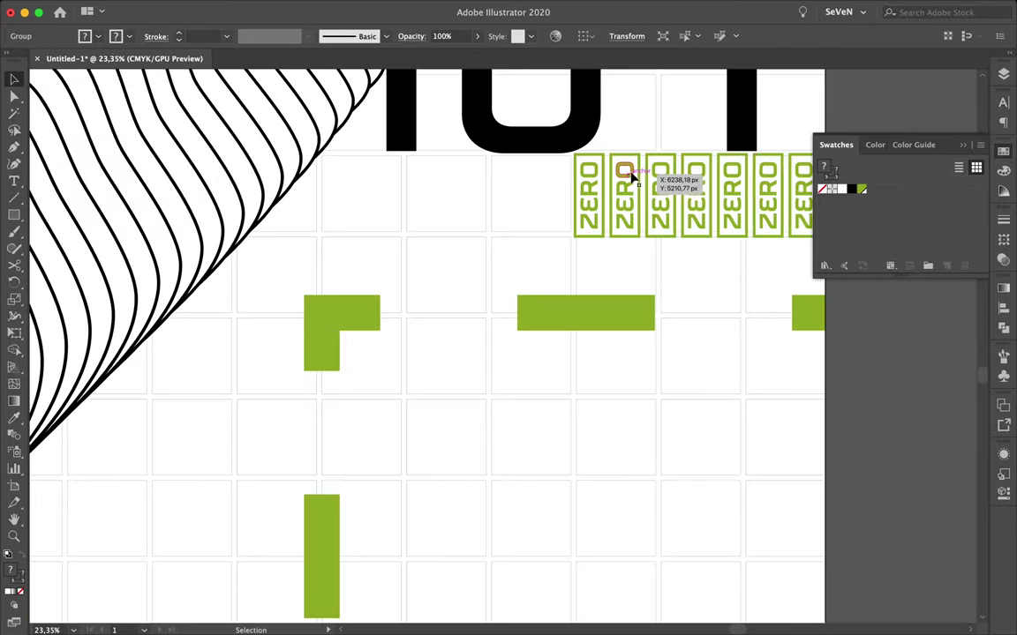
{"action": "scroll", "coordinate": [627, 170], "scroll_direction": "down", "scroll_amount": 2}
{"action": "left_click", "coordinate": [748, 122]}
{"action": "scroll", "coordinate": [748, 121], "scroll_direction": "down", "scroll_amount": 3}
- Select the blended swirl and browse its command menu
{"action": "scroll", "coordinate": [748, 125], "scroll_direction": "down", "scroll_amount": 1}
{"action": "scroll", "coordinate": [609, 479], "scroll_direction": "up", "scroll_amount": 1}
{"action": "left_click", "coordinate": [461, 430]}
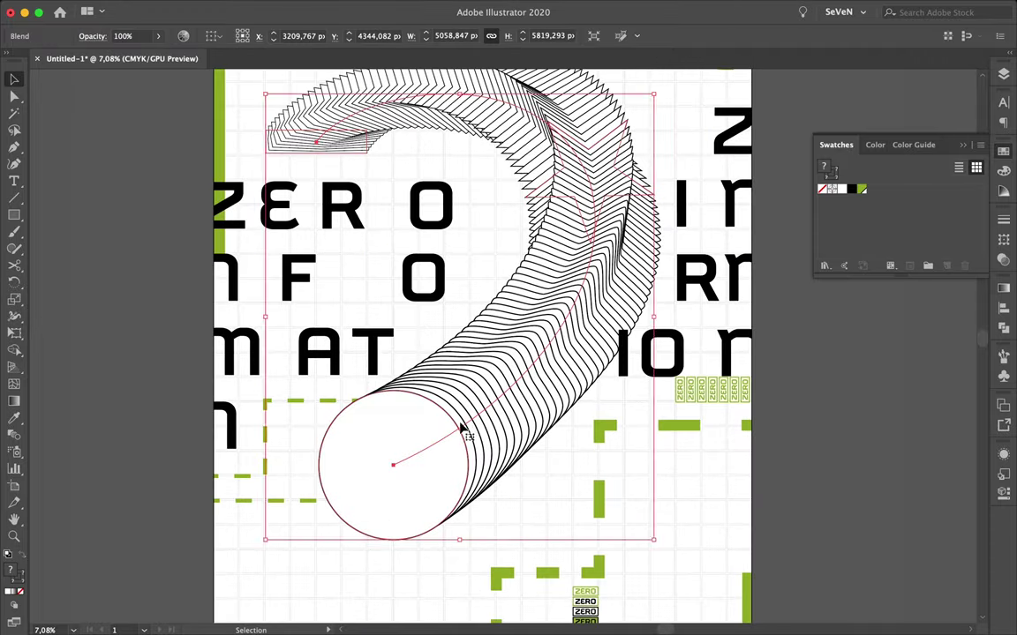
{"action": "key", "text": "v"}
{"action": "left_click", "coordinate": [1004, 73]}
{"action": "left_click", "coordinate": [213, 7]}
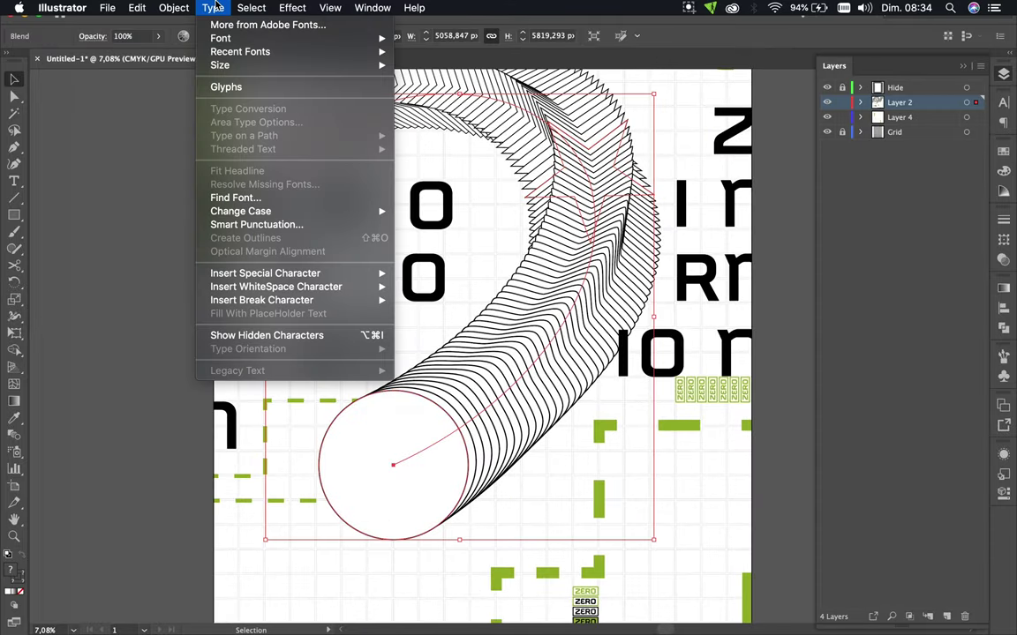
{"action": "key", "text": "Escape"}
{"action": "scroll", "coordinate": [495, 254], "scroll_direction": "up", "scroll_amount": 1}
{"action": "scroll", "coordinate": [467, 397], "scroll_direction": "up", "scroll_amount": 1}
- Enter the swirl's isolation mode and move and copy chevron paths along it
{"action": "double_click", "coordinate": [453, 481]}
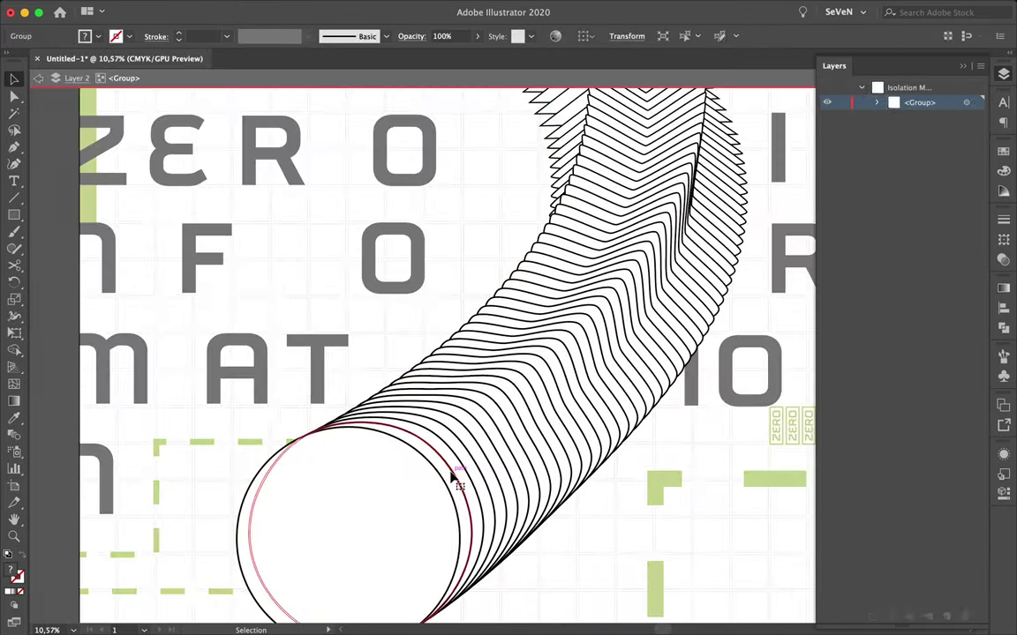
{"action": "left_click", "coordinate": [601, 206]}
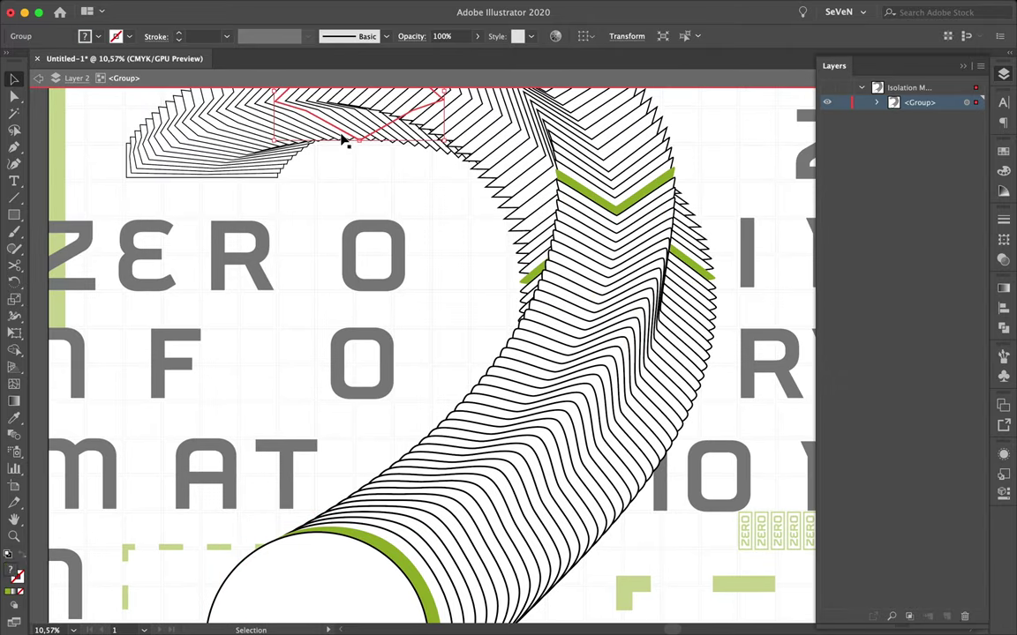
{"action": "left_click_drag", "start_coordinate": [304, 113], "coordinate": [575, 529]}
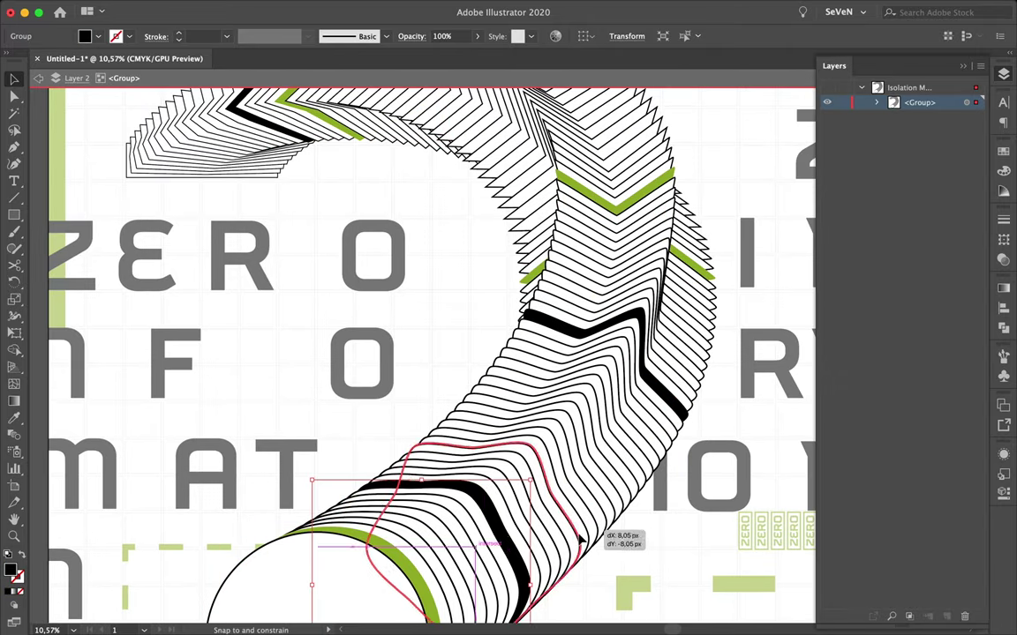
{"action": "scroll", "coordinate": [583, 549], "scroll_direction": "down", "scroll_amount": 2}
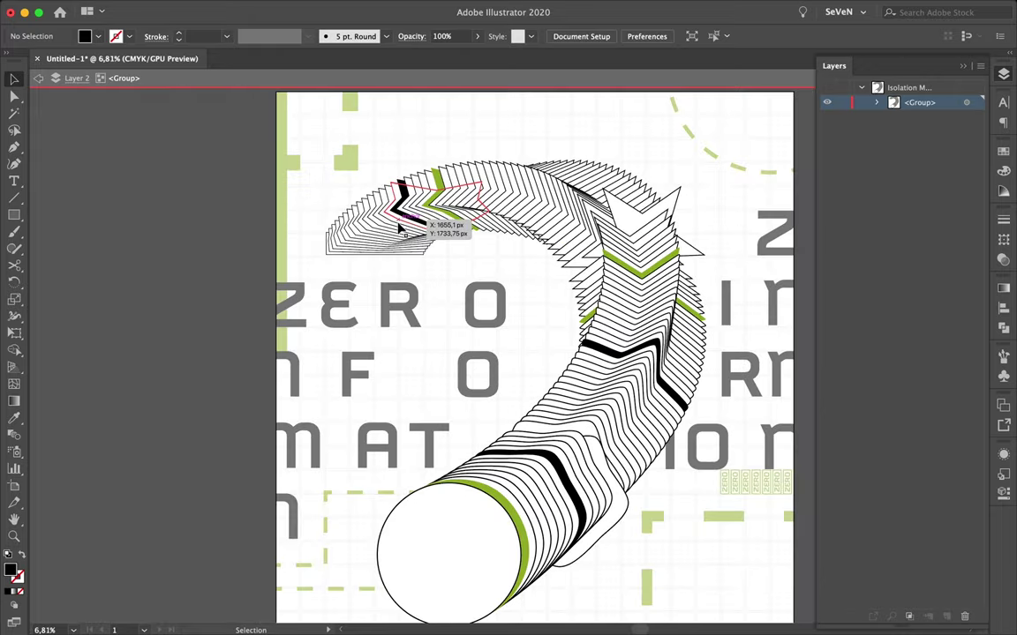
{"action": "left_click_drag", "start_coordinate": [397, 220], "coordinate": [400, 175]}
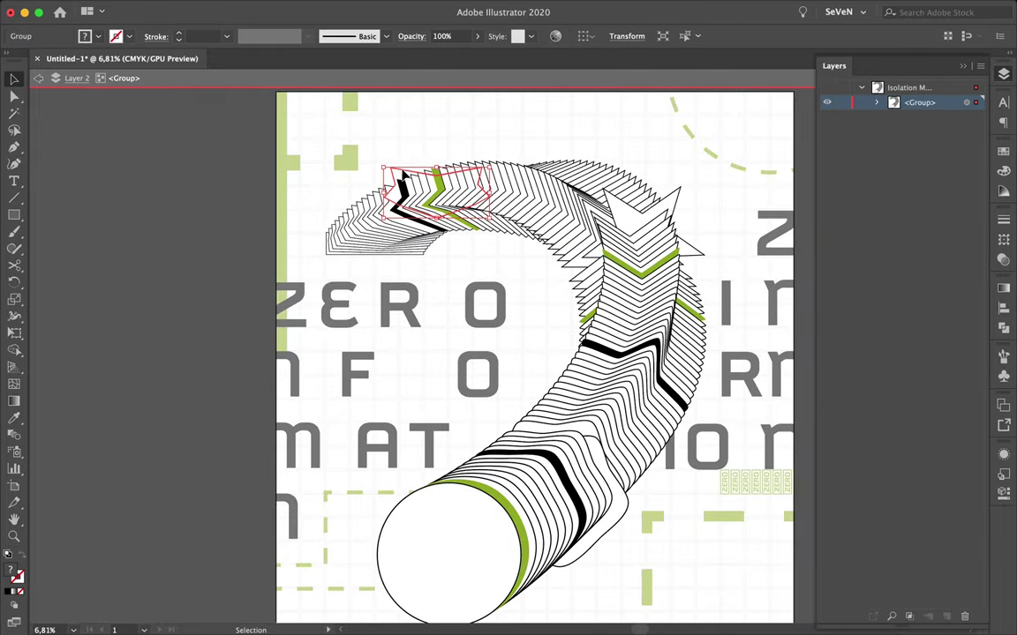
{"action": "scroll", "coordinate": [412, 166], "scroll_direction": "up", "scroll_amount": 1}
{"action": "scroll", "coordinate": [415, 164], "scroll_direction": "down", "scroll_amount": 2}
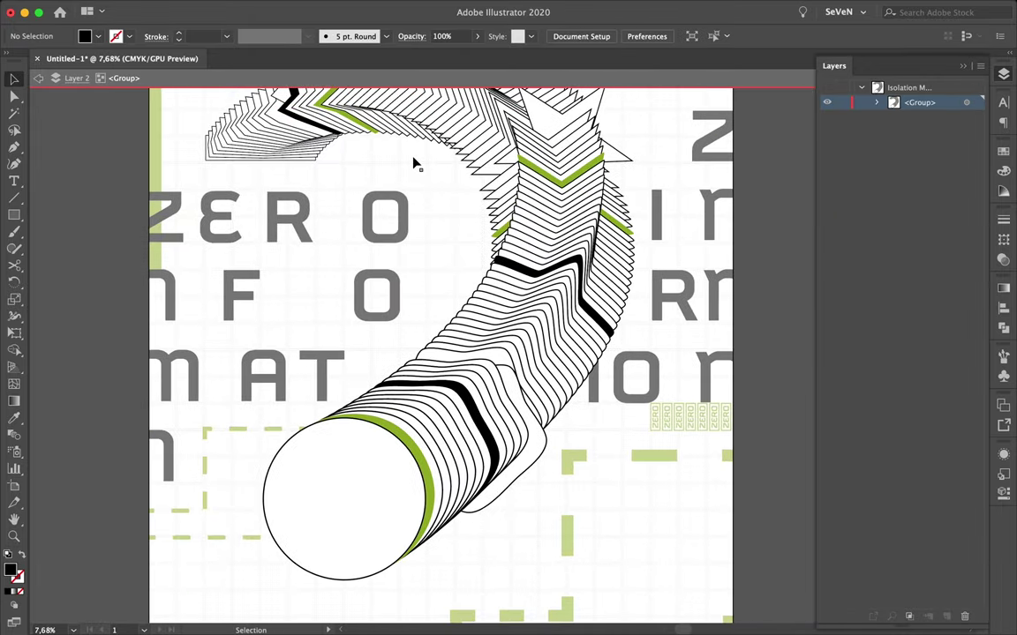
{"action": "left_click_drag", "start_coordinate": [540, 333], "coordinate": [543, 335]}
- Copy the star-shaped path across the swirl and exit isolation mode
{"action": "scroll", "coordinate": [609, 203], "scroll_direction": "up", "scroll_amount": 2}
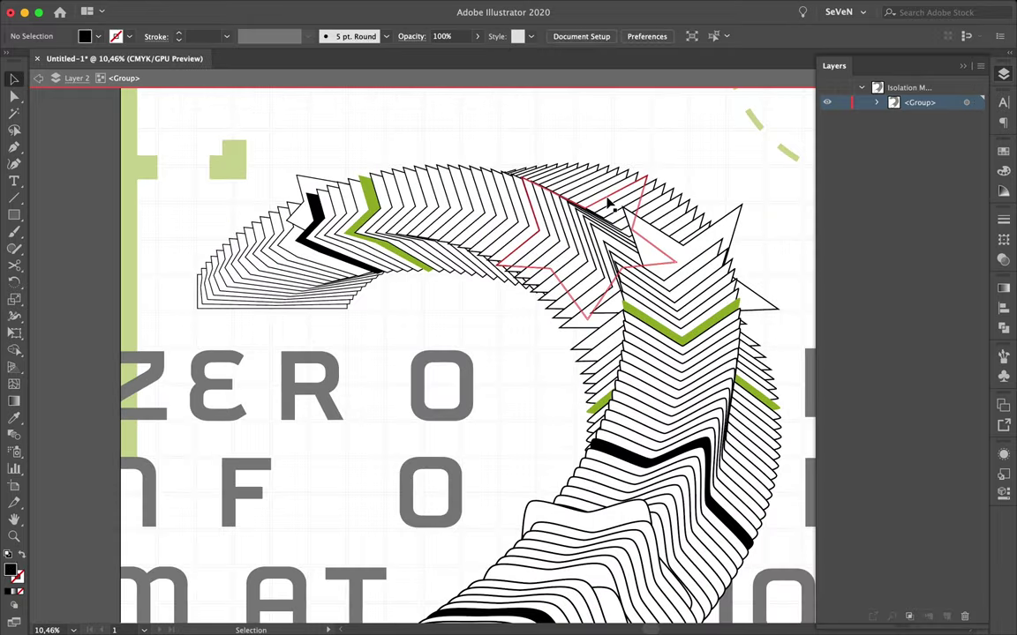
{"action": "left_click_drag", "start_coordinate": [642, 196], "coordinate": [542, 162]}
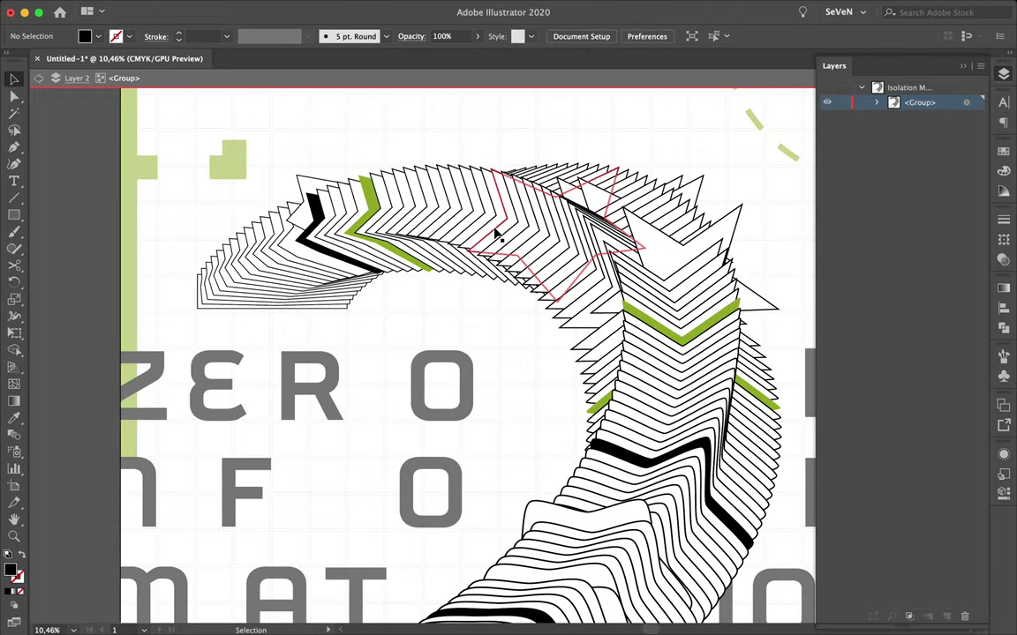
{"action": "scroll", "coordinate": [542, 161], "scroll_direction": "down", "scroll_amount": 2}
{"action": "scroll", "coordinate": [543, 161], "scroll_direction": "down", "scroll_amount": 2}
{"action": "key", "text": "Escape"}
- Move a green ZERO badge onto the swirl's lower stripes above the end circle
{"action": "scroll", "coordinate": [484, 227], "scroll_direction": "down", "scroll_amount": 3}
{"action": "left_click", "coordinate": [551, 545]}
{"action": "scroll", "coordinate": [586, 346], "scroll_direction": "up", "scroll_amount": 3}
{"action": "mouse_move", "coordinate": [552, 545]}
{"action": "left_mouse_down"}
{"action": "mouse_move", "coordinate": [587, 347]}
{"action": "mouse_move", "coordinate": [536, 398]}
{"action": "left_mouse_up"}
- Expand Layer 2 and drag Layer 4 higher in the Layers panel stacking order
{"action": "left_click", "coordinate": [860, 102]}
{"action": "scroll", "coordinate": [900, 353], "scroll_direction": "down", "scroll_amount": 10}
{"action": "left_click", "coordinate": [918, 589]}
{"action": "left_click_drag", "start_coordinate": [928, 611], "coordinate": [930, 416]}
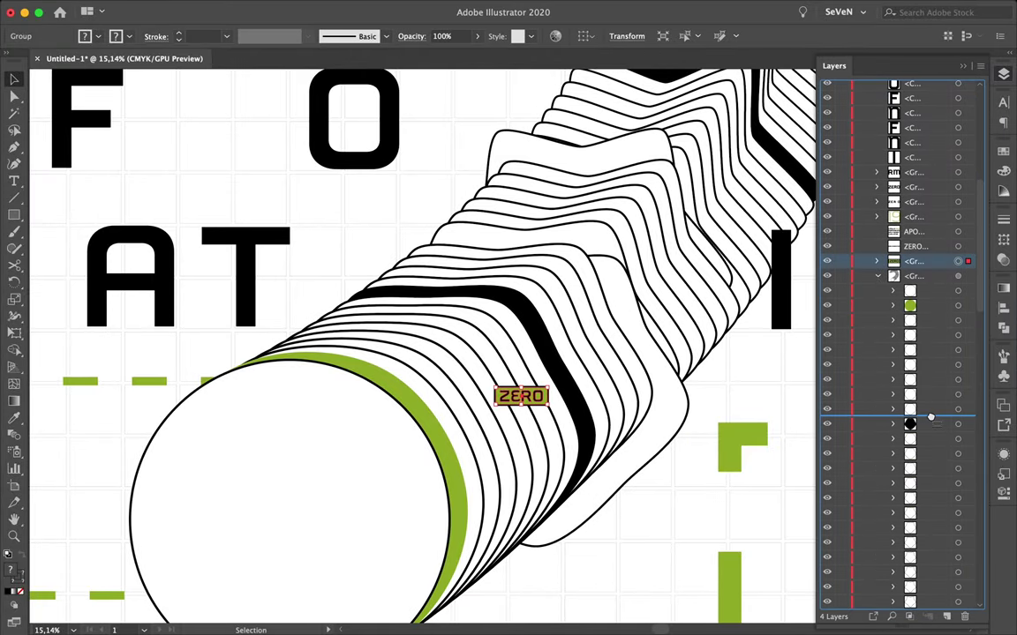
{"action": "left_click_drag", "start_coordinate": [926, 376], "coordinate": [926, 379]}
{"action": "scroll", "coordinate": [708, 448], "scroll_direction": "down", "scroll_amount": 5}
{"action": "scroll", "coordinate": [664, 585], "scroll_direction": "up", "scroll_amount": 5}
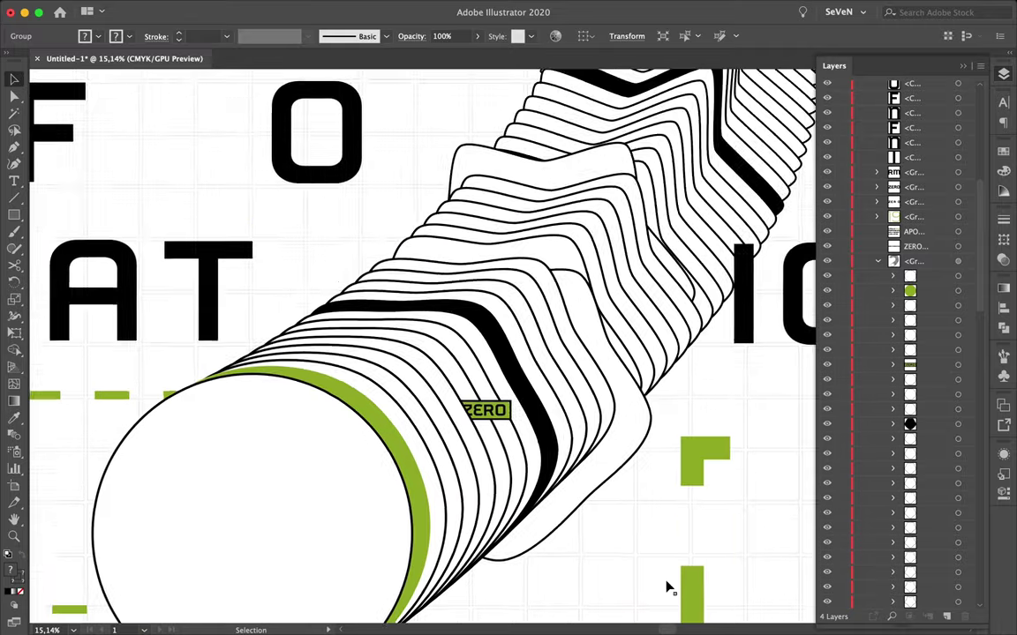
- Select the small ZERO tag on the swirl and move it to a new stacking position
{"action": "key", "text": "a"}
{"action": "scroll", "coordinate": [517, 348], "scroll_direction": "right", "scroll_amount": 5}
{"action": "key", "text": "v"}
{"action": "left_click", "coordinate": [503, 301]}
{"action": "scroll", "coordinate": [909, 353], "scroll_direction": "down", "scroll_amount": 3}
{"action": "left_click_drag", "start_coordinate": [907, 609], "coordinate": [902, 592]}
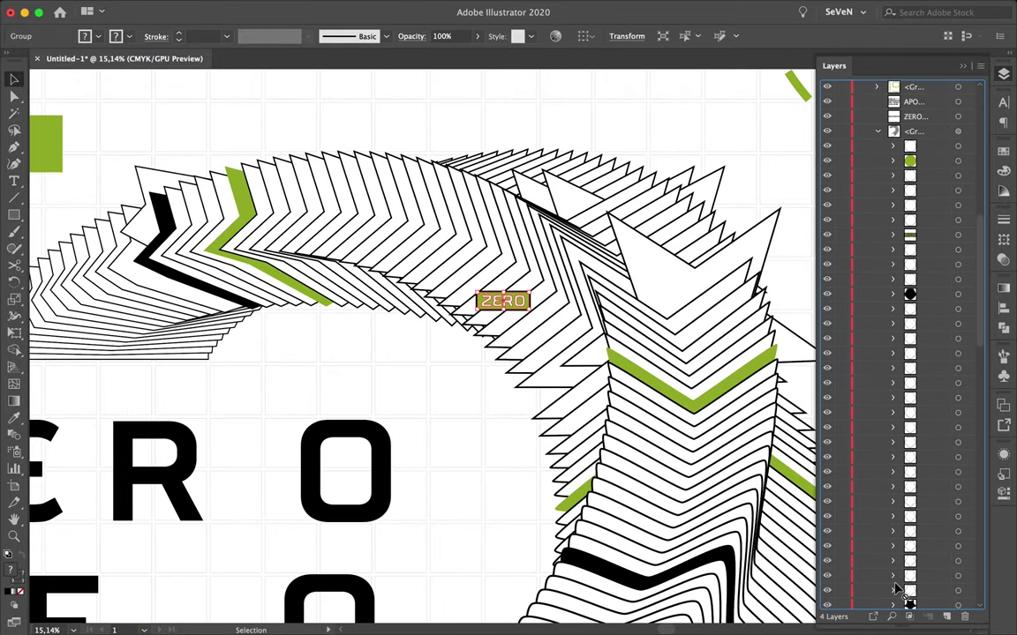
{"action": "left_click_drag", "start_coordinate": [924, 575], "coordinate": [920, 510]}
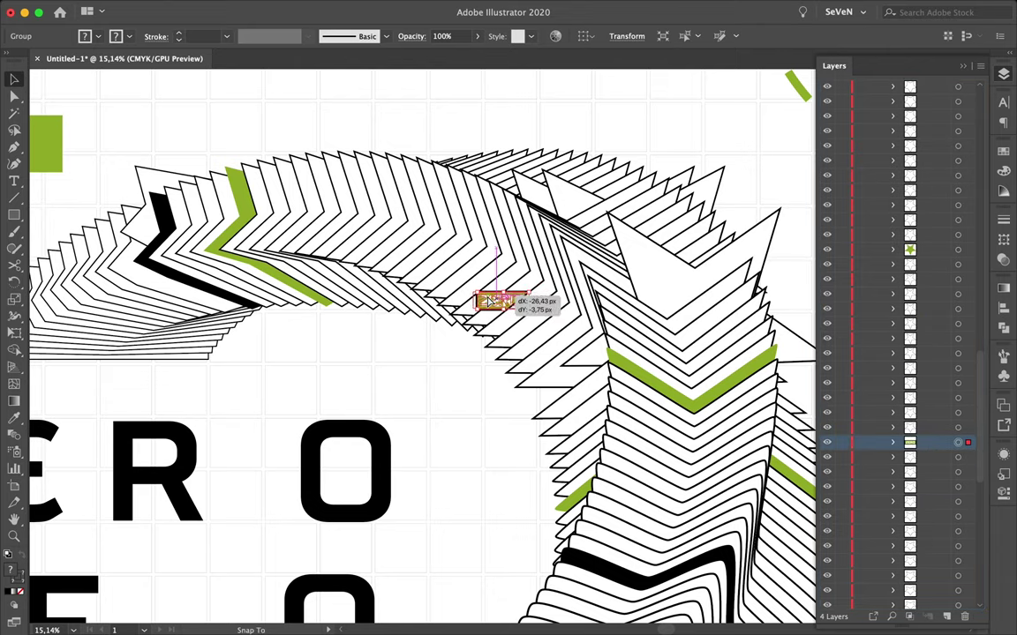
- Shift the ZERO tag slightly left and position the vertical ZERO tag on the swirl
{"action": "left_click_drag", "start_coordinate": [490, 301], "coordinate": [436, 300]}
{"action": "key", "text": "ctrl+shift+a"}
{"action": "key", "text": "ctrl+0"}
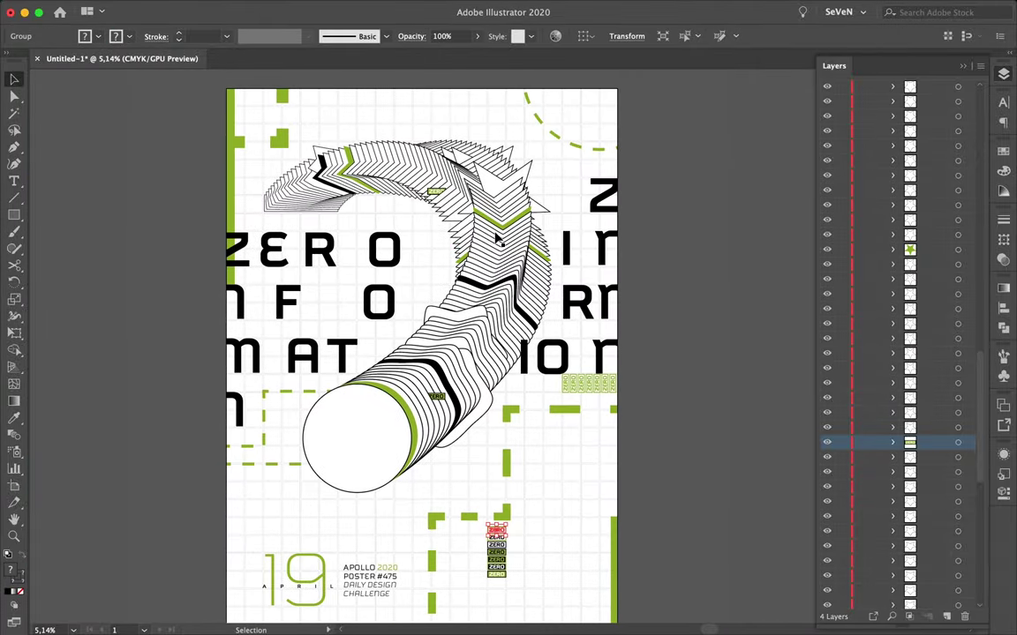
{"action": "scroll", "coordinate": [500, 250], "scroll_direction": "up", "scroll_amount": 5}
{"action": "left_click_drag", "start_coordinate": [501, 346], "coordinate": [472, 290]}
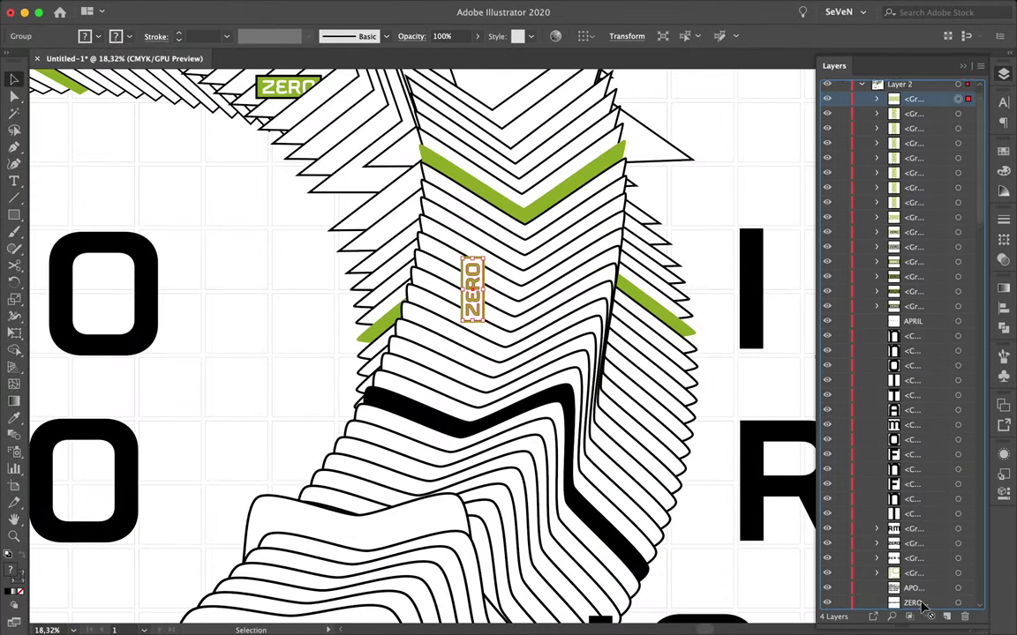
{"action": "scroll", "coordinate": [922, 605], "scroll_direction": "down", "scroll_amount": 3}
{"action": "scroll", "coordinate": [922, 606], "scroll_direction": "down", "scroll_amount": 3}
{"action": "scroll", "coordinate": [923, 605], "scroll_direction": "down", "scroll_amount": 3}
{"action": "scroll", "coordinate": [918, 607], "scroll_direction": "down", "scroll_amount": 3}
{"action": "scroll", "coordinate": [918, 608], "scroll_direction": "down", "scroll_amount": 2}
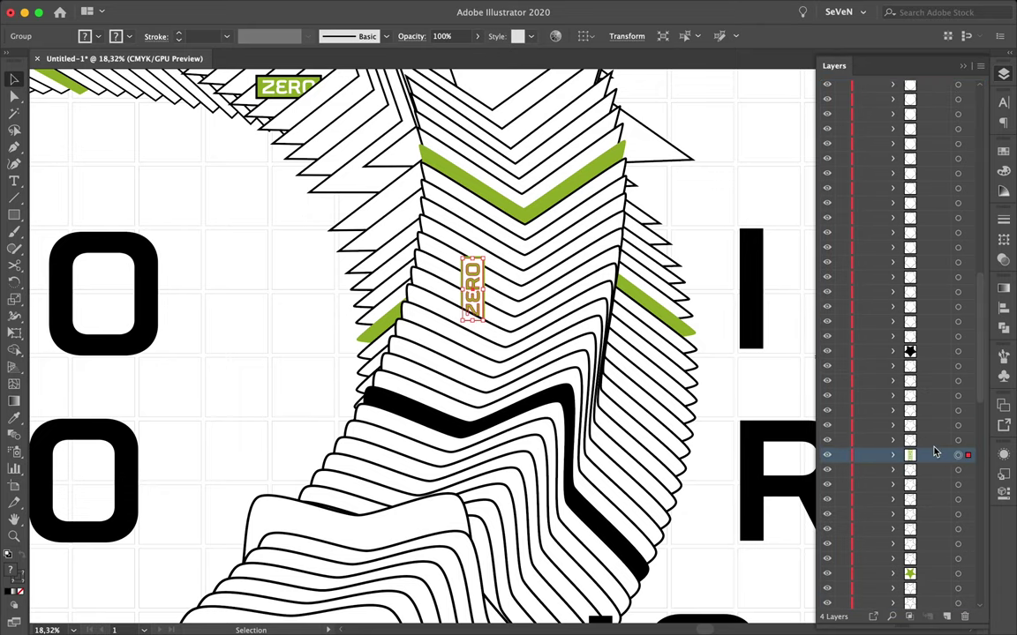
{"action": "key", "text": "ctrl+shift+a"}
{"action": "scroll", "coordinate": [546, 393], "scroll_direction": "down", "scroll_amount": 5}
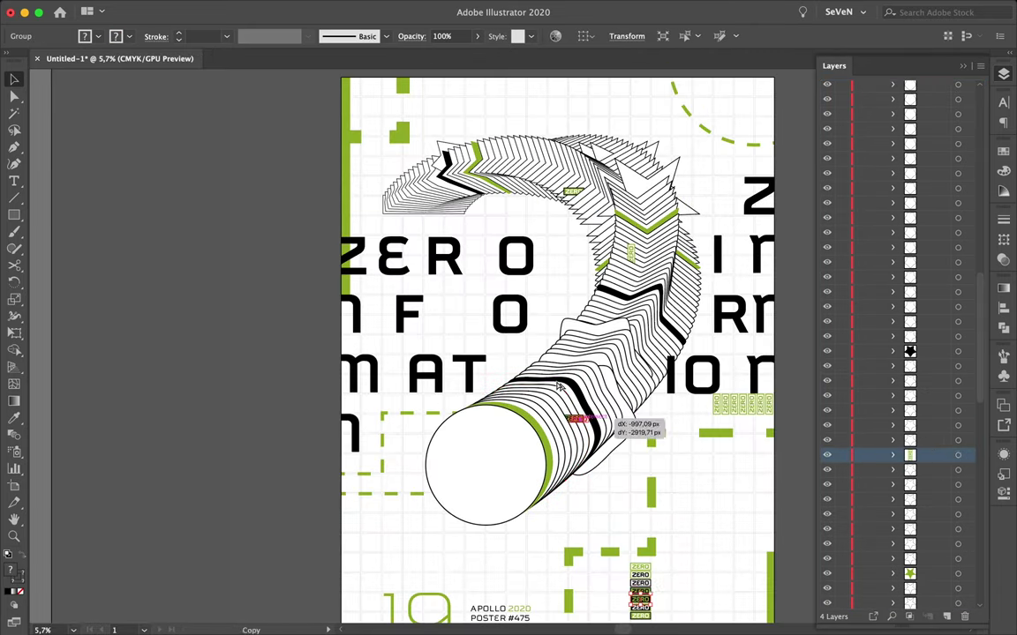
- Copy a ZERO tag from the badge stack onto the swirl and raise it above the swirl lines
{"action": "left_click_drag", "start_coordinate": [618, 488], "coordinate": [462, 280]}
{"action": "scroll", "coordinate": [438, 203], "scroll_direction": "up", "scroll_amount": 3}
{"action": "left_click_drag", "start_coordinate": [918, 393], "coordinate": [929, 609]}
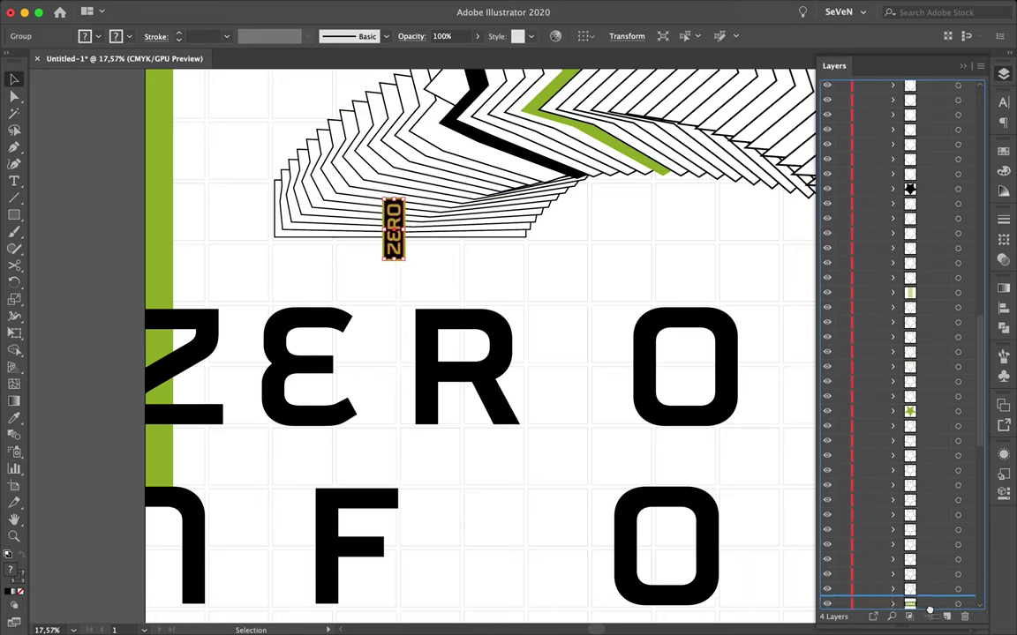
{"action": "left_click_drag", "start_coordinate": [930, 609], "coordinate": [926, 579]}
{"action": "left_click", "coordinate": [597, 301]}
{"action": "key", "text": "ctrl+0"}
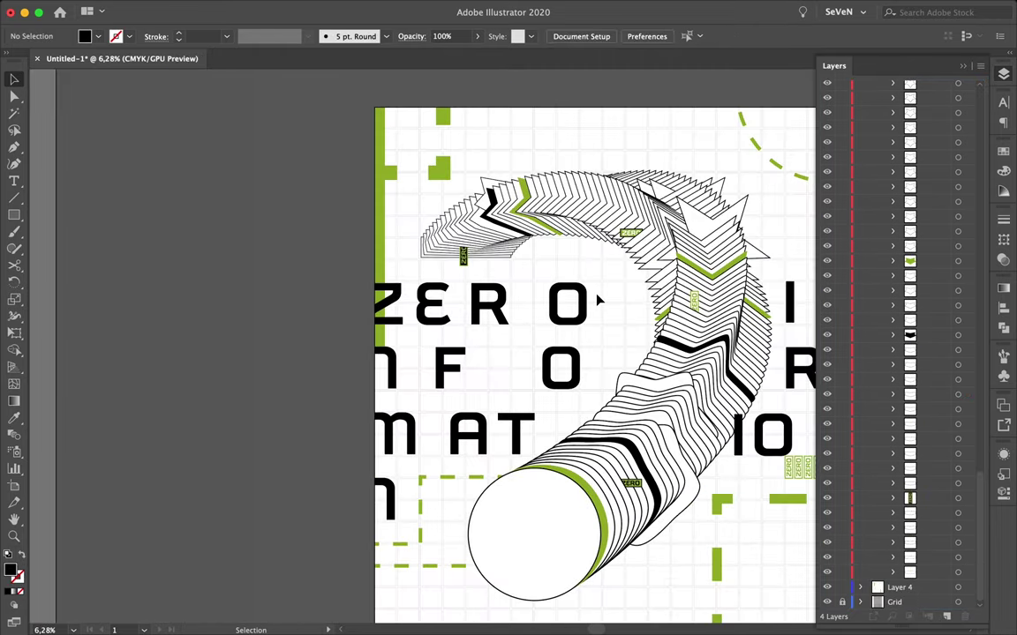
- Make the O letters of ZERO INFORMATION green by sampling the green stripe
{"action": "scroll", "coordinate": [574, 325], "scroll_direction": "up", "scroll_amount": 5}
{"action": "left_click", "coordinate": [552, 340]}
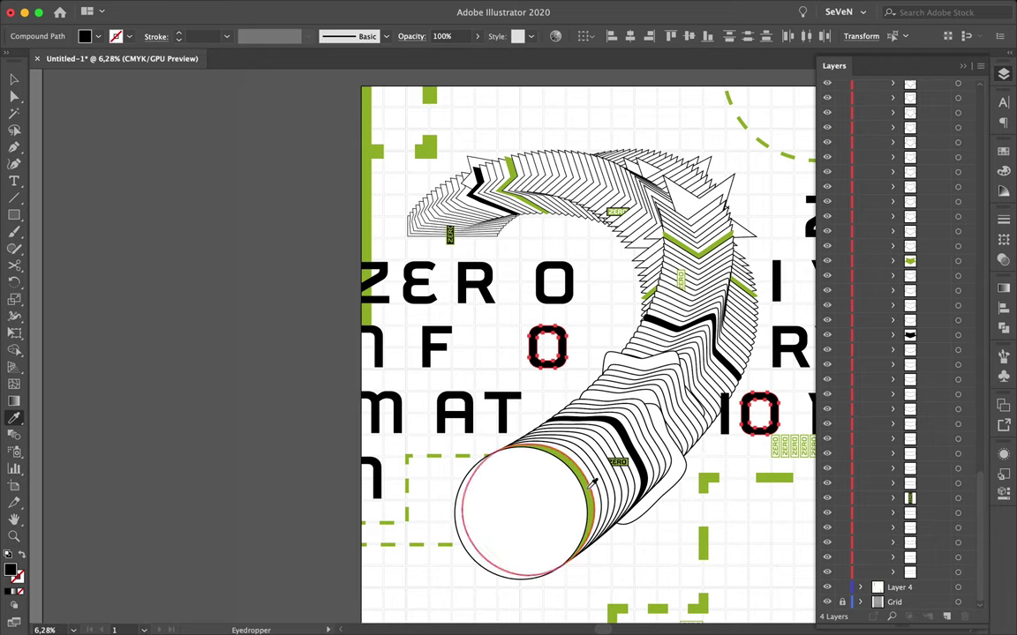
{"action": "key", "text": "v"}
{"action": "double_click", "coordinate": [563, 300]}
{"action": "key", "text": "Escape"}
- Move tiny green rectangles into two gaps of the background grid
{"action": "key", "text": "v"}
{"action": "scroll", "coordinate": [597, 309], "scroll_direction": "up", "scroll_amount": 5}
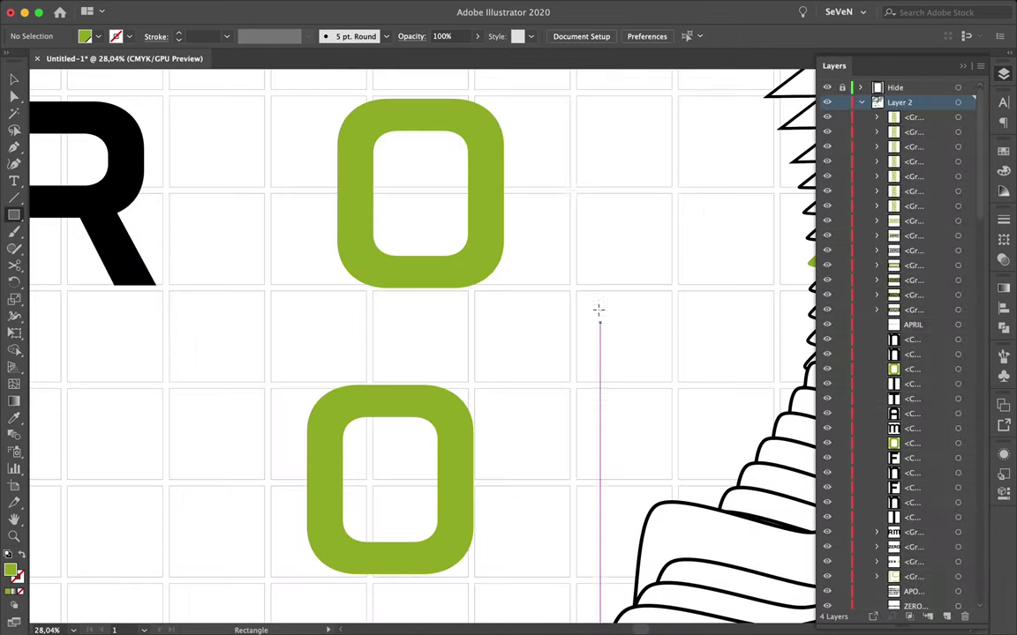
{"action": "scroll", "coordinate": [601, 225], "scroll_direction": "down", "scroll_amount": 4}
{"action": "scroll", "coordinate": [601, 225], "scroll_direction": "up", "scroll_amount": 5}
{"action": "left_click", "coordinate": [597, 353]}
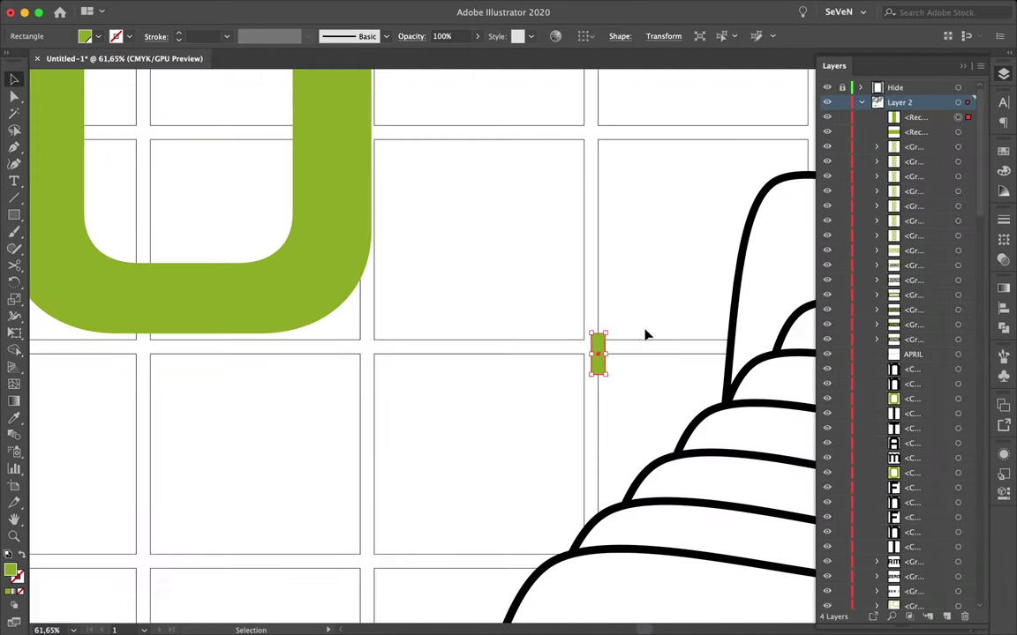
{"action": "scroll", "coordinate": [642, 316], "scroll_direction": "down", "scroll_amount": 3}
{"action": "mouse_move", "coordinate": [629, 323]}
{"action": "left_mouse_down"}
{"action": "mouse_move", "coordinate": [250, 241]}
{"action": "mouse_move", "coordinate": [273, 578]}
{"action": "left_mouse_up"}
{"action": "scroll", "coordinate": [250, 241], "scroll_direction": "up", "scroll_amount": 4}
{"action": "scroll", "coordinate": [252, 231], "scroll_direction": "down", "scroll_amount": 5}
{"action": "scroll", "coordinate": [272, 578], "scroll_direction": "up", "scroll_amount": 3}
{"action": "left_click_drag", "start_coordinate": [236, 513], "coordinate": [160, 430]}
- Place another tiny green rectangle in a grid gap near the bottom of the poster
{"action": "scroll", "coordinate": [160, 430], "scroll_direction": "up", "scroll_amount": 2}
{"action": "scroll", "coordinate": [160, 430], "scroll_direction": "down", "scroll_amount": 2}
{"action": "scroll", "coordinate": [237, 368], "scroll_direction": "down", "scroll_amount": 3}
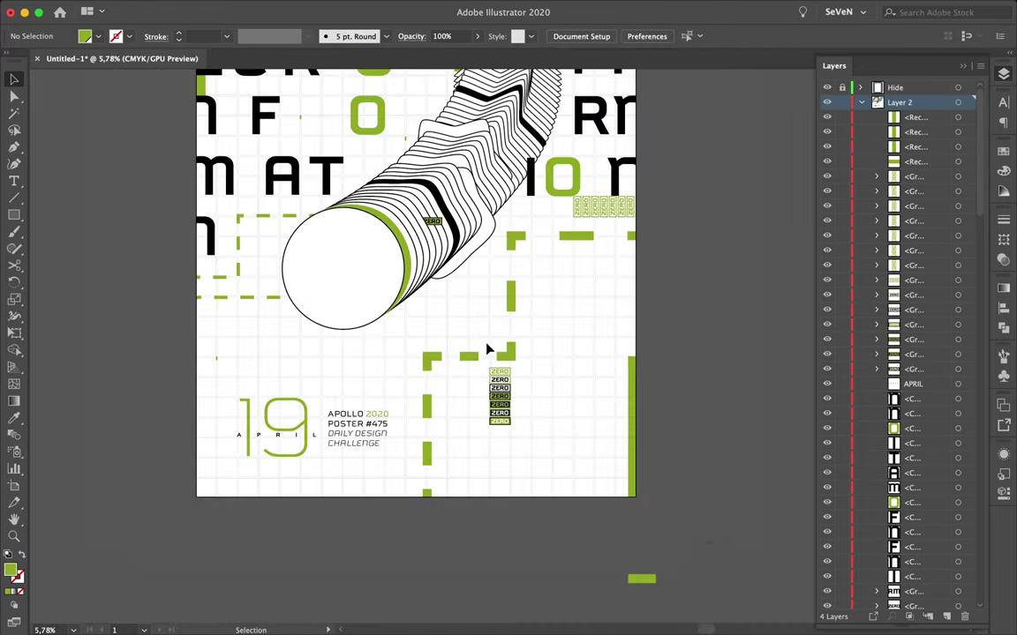
{"action": "scroll", "coordinate": [172, 364], "scroll_direction": "down", "scroll_amount": 1}
{"action": "scroll", "coordinate": [484, 558], "scroll_direction": "up", "scroll_amount": 3}
{"action": "left_click_drag", "start_coordinate": [483, 558], "coordinate": [497, 553]}
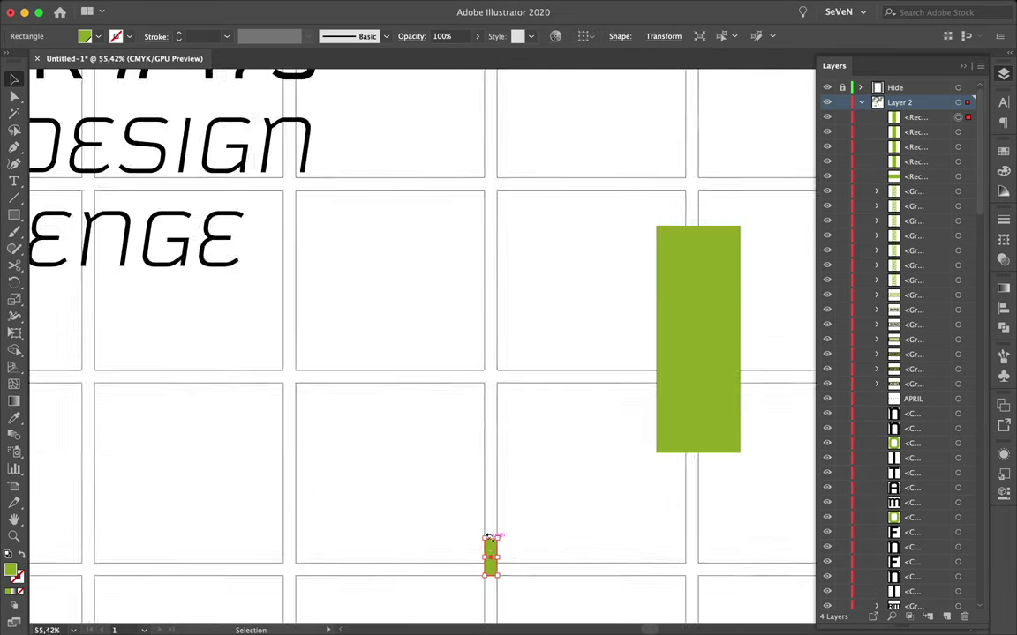
{"action": "scroll", "coordinate": [497, 553], "scroll_direction": "up", "scroll_amount": 5}
{"action": "scroll", "coordinate": [502, 220], "scroll_direction": "down", "scroll_amount": 1}
{"action": "scroll", "coordinate": [540, 197], "scroll_direction": "down", "scroll_amount": 3}
{"action": "scroll", "coordinate": [150, 476], "scroll_direction": "down", "scroll_amount": 3}
{"action": "left_click", "coordinate": [150, 476]}
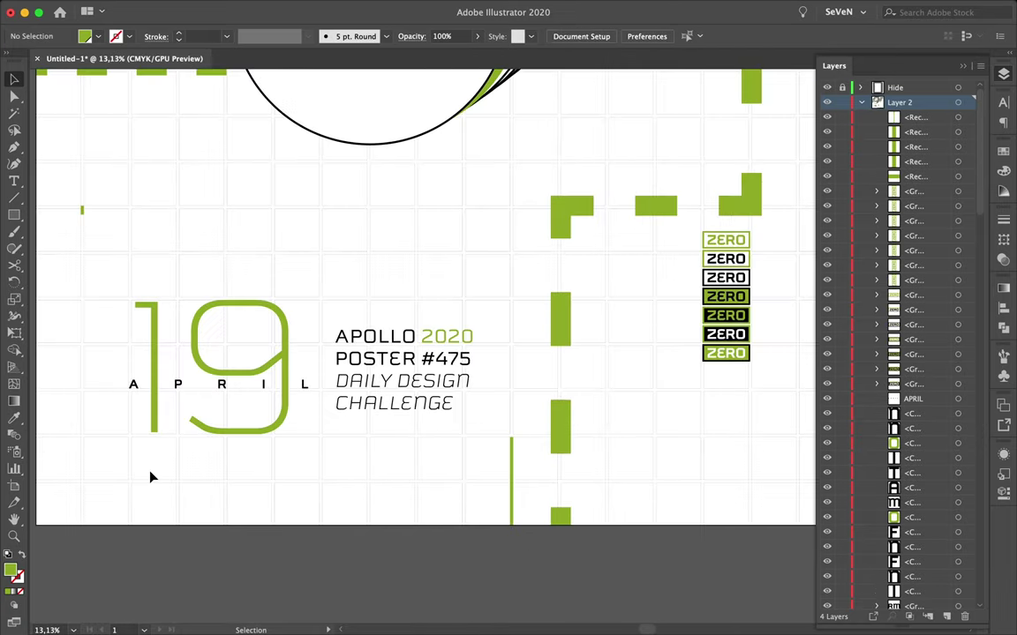
{"action": "scroll", "coordinate": [517, 291], "scroll_direction": "up", "scroll_amount": 1}
- Rotate the ZERO badge stack 90° and move it beside the date block
{"action": "scroll", "coordinate": [514, 291], "scroll_direction": "down", "scroll_amount": 3}
{"action": "left_click_drag", "start_coordinate": [562, 353], "coordinate": [587, 417]}
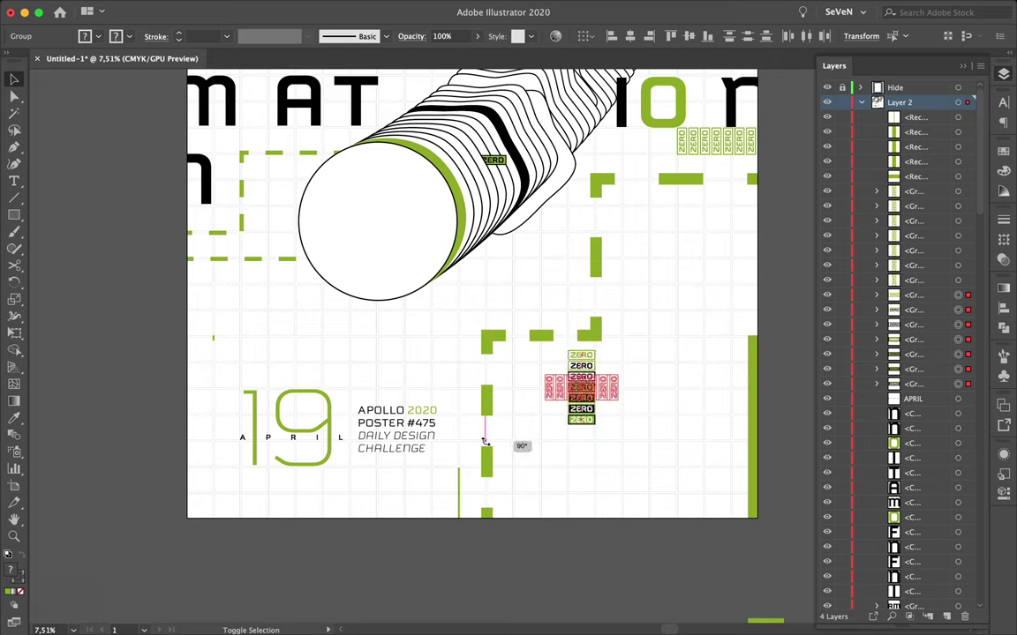
{"action": "left_click_drag", "start_coordinate": [483, 442], "coordinate": [484, 442]}
{"action": "left_click_drag", "start_coordinate": [565, 388], "coordinate": [547, 453]}
{"action": "scroll", "coordinate": [500, 465], "scroll_direction": "up", "scroll_amount": 5}
{"action": "scroll", "coordinate": [565, 394], "scroll_direction": "down", "scroll_amount": 5}
{"action": "left_click", "coordinate": [564, 395]}
- Draw a small green circle inside the big circle and another green dot near the top
{"action": "scroll", "coordinate": [671, 277], "scroll_direction": "up", "scroll_amount": 1}
{"action": "scroll", "coordinate": [671, 278], "scroll_direction": "up", "scroll_amount": 2}
{"action": "left_click_drag", "start_coordinate": [14, 215], "coordinate": [62, 224]}
{"action": "left_click_drag", "start_coordinate": [298, 387], "coordinate": [355, 441]}
{"action": "scroll", "coordinate": [354, 441], "scroll_direction": "down", "scroll_amount": 2}
{"action": "left_click_drag", "start_coordinate": [14, 214], "coordinate": [70, 247]}
{"action": "left_click_drag", "start_coordinate": [513, 192], "coordinate": [522, 201]}
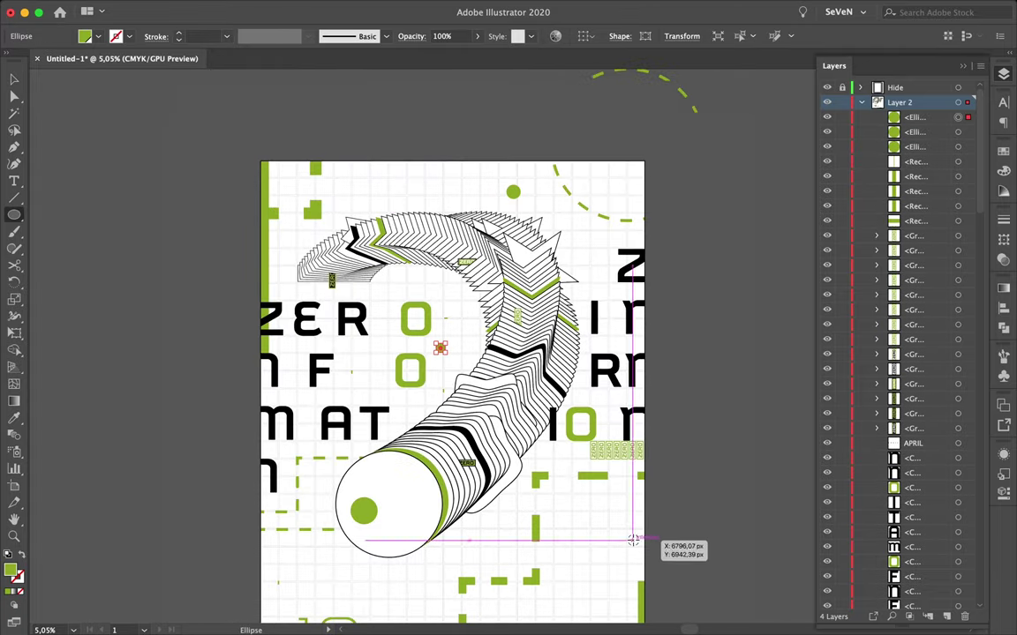
- Place a second green dot inside the big circle
{"action": "scroll", "coordinate": [545, 601], "scroll_direction": "down", "scroll_amount": 3}
{"action": "left_click_drag", "start_coordinate": [221, 556], "coordinate": [265, 600]}
{"action": "key", "text": "v"}
{"action": "left_click", "coordinate": [861, 102]}
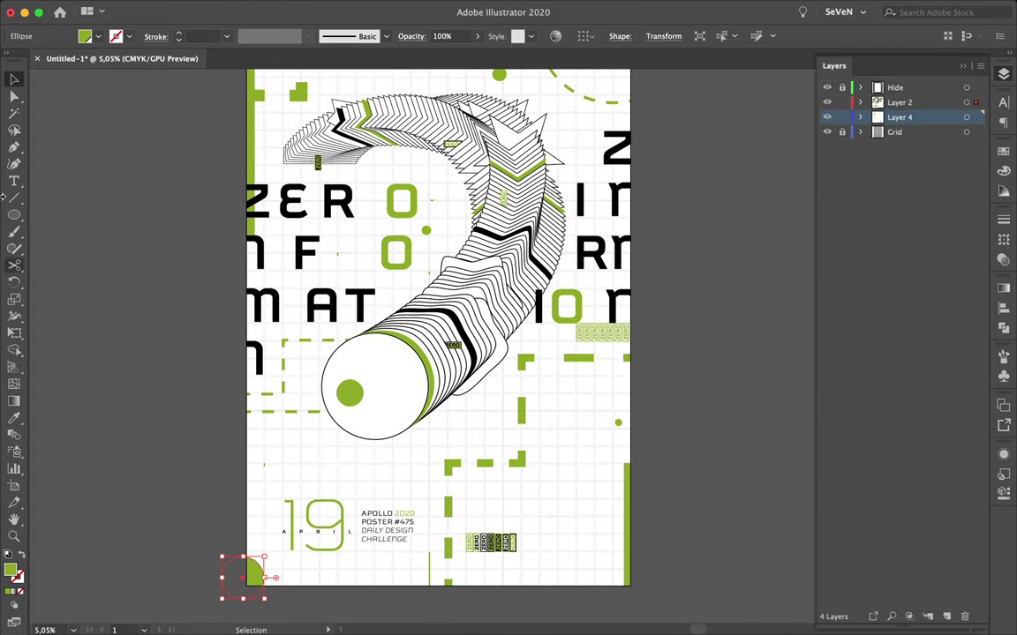
{"action": "left_click", "coordinate": [22, 593]}
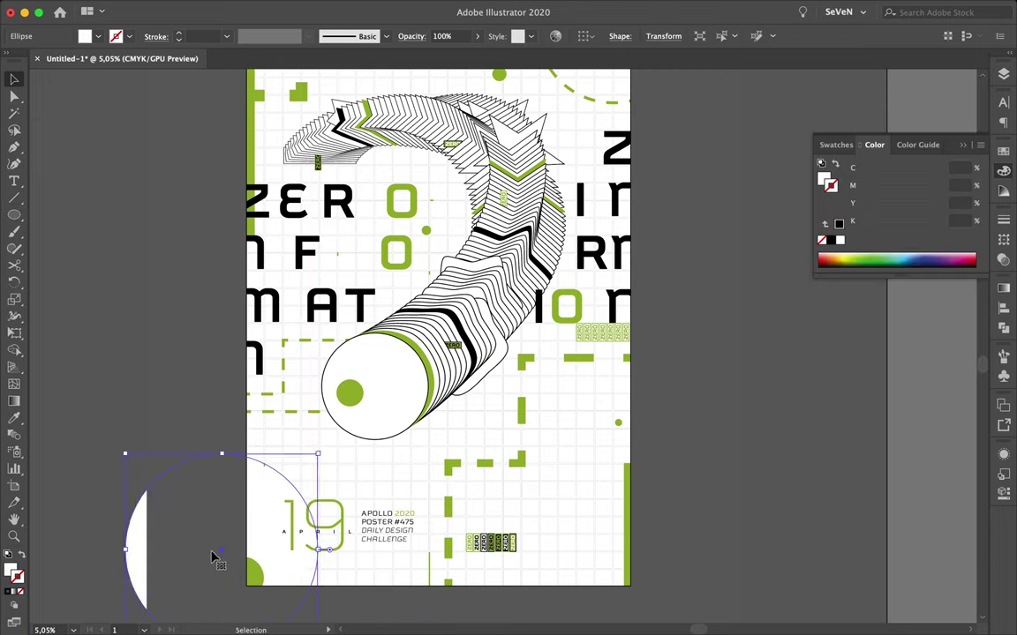
{"action": "left_click_drag", "start_coordinate": [388, 385], "coordinate": [388, 388]}
- Save the poster as Untitled-1.ai
{"action": "scroll", "coordinate": [593, 451], "scroll_direction": "up", "scroll_amount": 2}
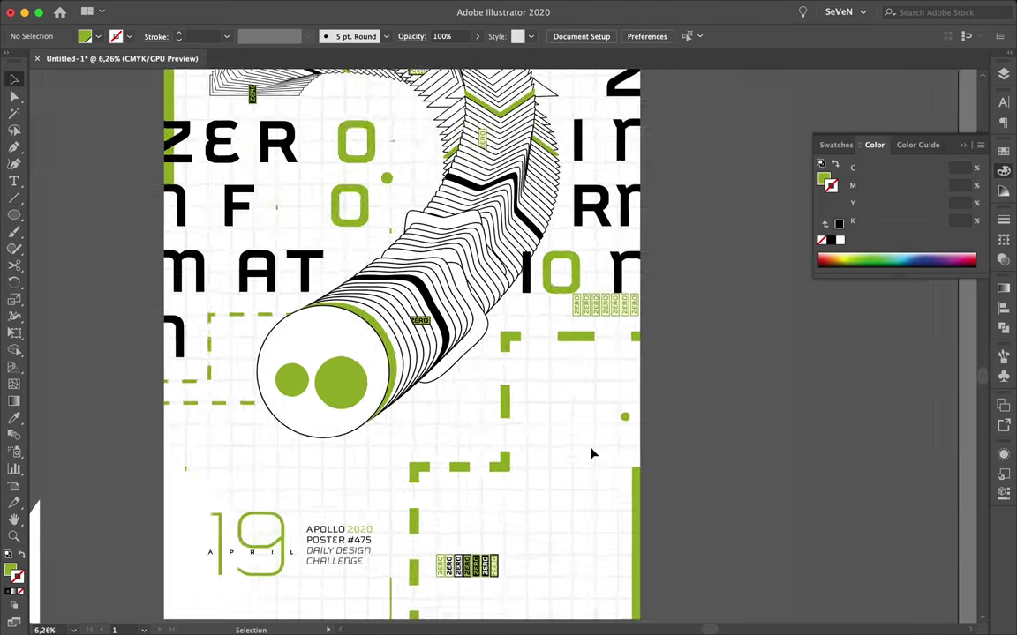
{"action": "scroll", "coordinate": [590, 453], "scroll_direction": "down", "scroll_amount": 1}
{"action": "scroll", "coordinate": [578, 530], "scroll_direction": "down", "scroll_amount": 3}
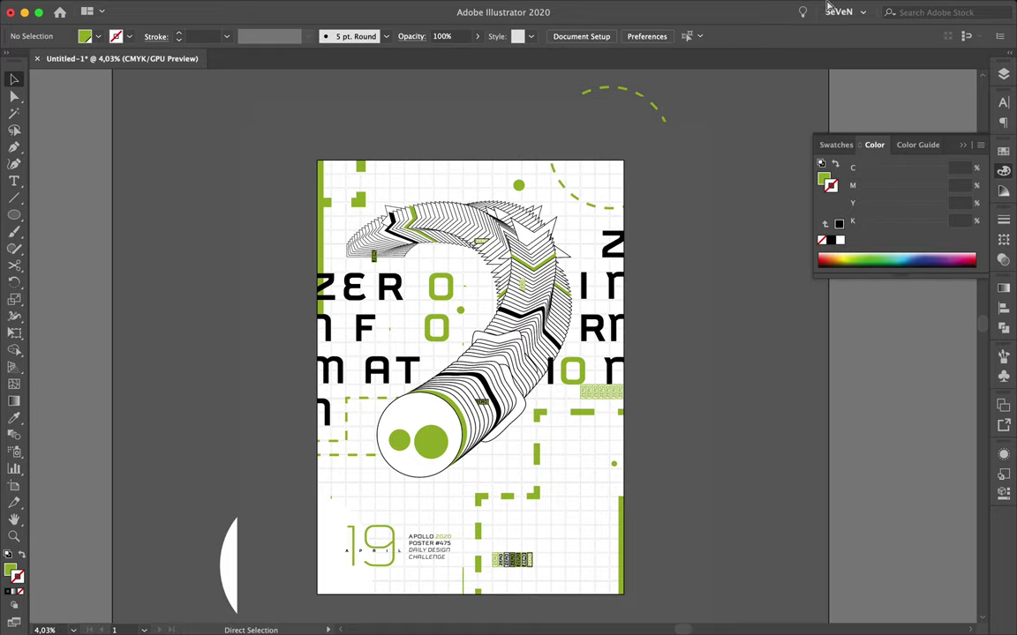
{"action": "key", "text": "ctrl+s"}
{"action": "key", "text": "Return"}
- Stack six copies of the ZERO tag below the R and distribute them evenly vertically
{"action": "left_click", "coordinate": [421, 193]}
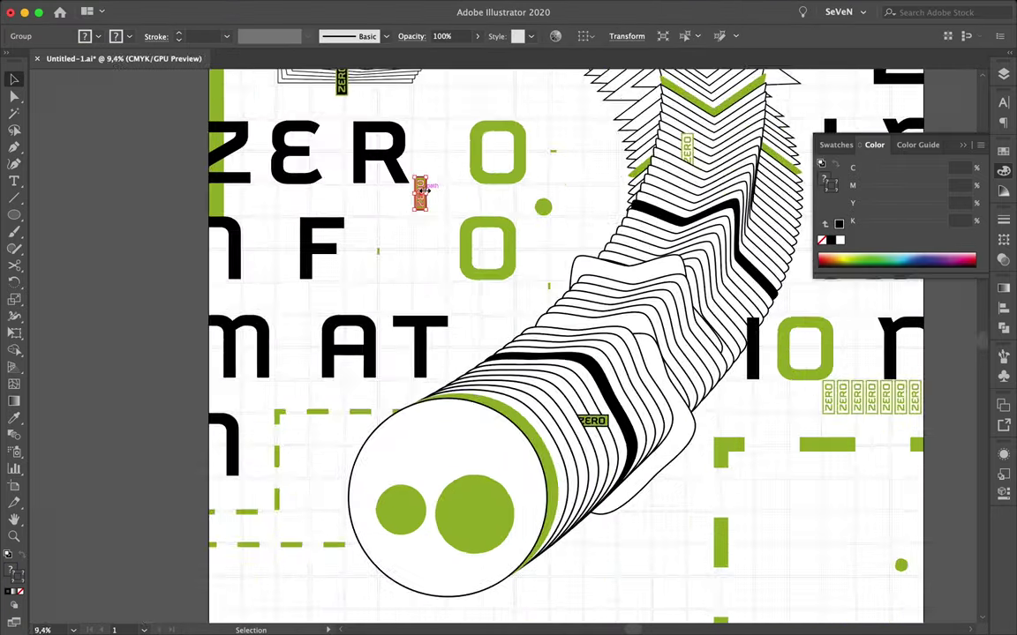
{"action": "scroll", "coordinate": [423, 190], "scroll_direction": "up", "scroll_amount": 3}
{"action": "scroll", "coordinate": [456, 196], "scroll_direction": "up", "scroll_amount": 3}
{"action": "left_click_drag", "start_coordinate": [465, 193], "coordinate": [466, 249]}
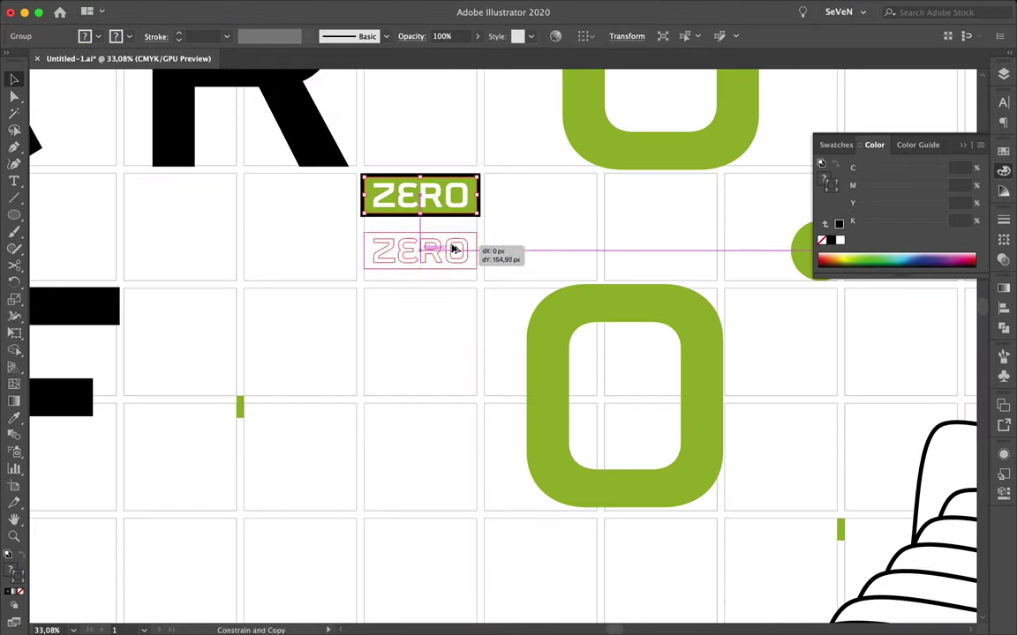
{"action": "key", "text": "ctrl+d"}
{"action": "key", "text": "ctrl+d"}
{"action": "key", "text": "ctrl+d"}
{"action": "key", "text": "ctrl+d"}
{"action": "left_click_drag", "start_coordinate": [447, 475], "coordinate": [447, 492]}
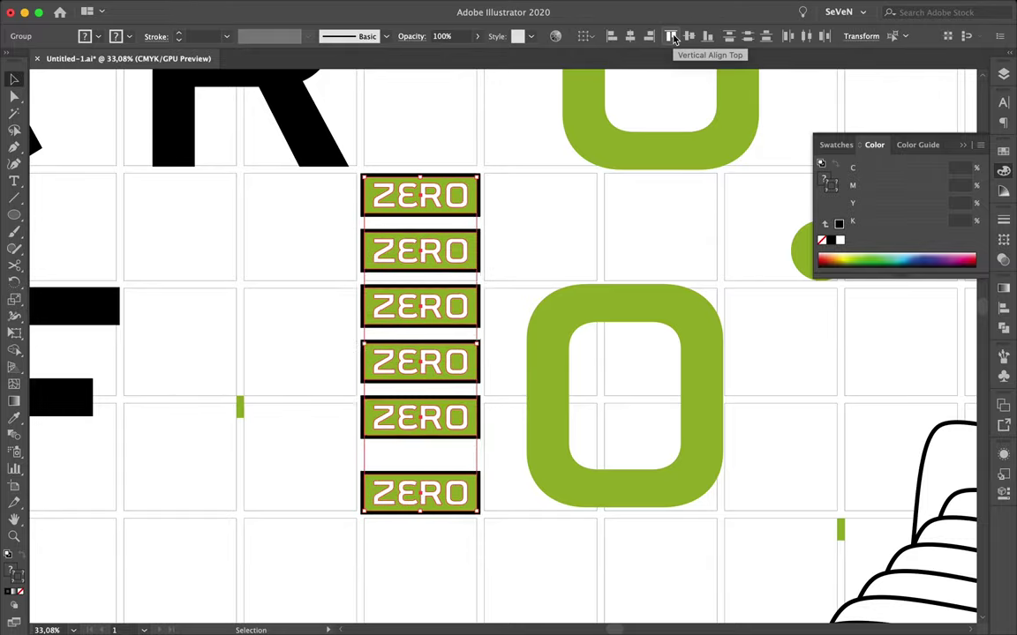
{"action": "left_click", "coordinate": [748, 36]}
{"action": "left_click", "coordinate": [522, 200]}
{"action": "scroll", "coordinate": [471, 175], "scroll_direction": "down", "scroll_amount": 5}
{"action": "scroll", "coordinate": [395, 234], "scroll_direction": "up", "scroll_amount": 5}
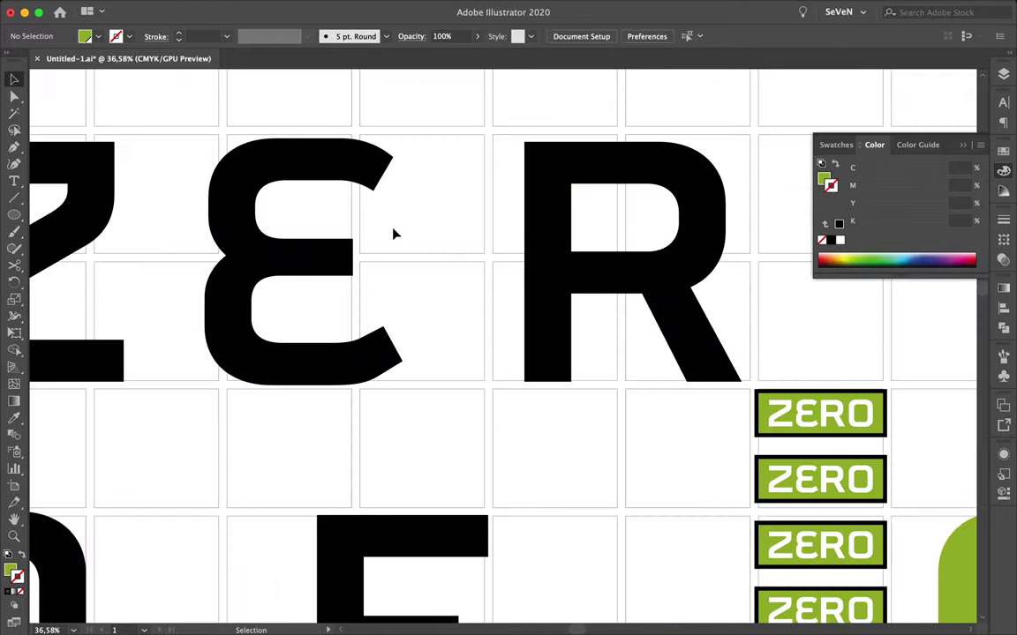
{"action": "left_click", "coordinate": [1002, 77]}
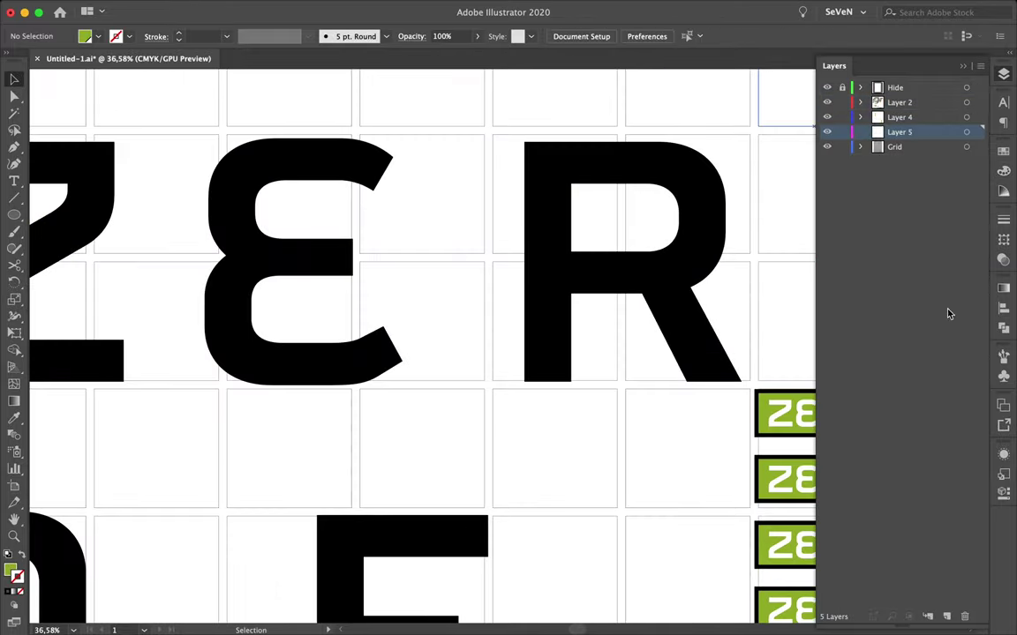
- Move the Grid layer above Layer 5 and fill a grid cell over the E green
{"action": "left_click_drag", "start_coordinate": [894, 146], "coordinate": [841, 128]}
{"action": "left_click_drag", "start_coordinate": [86, 124], "coordinate": [492, 383]}
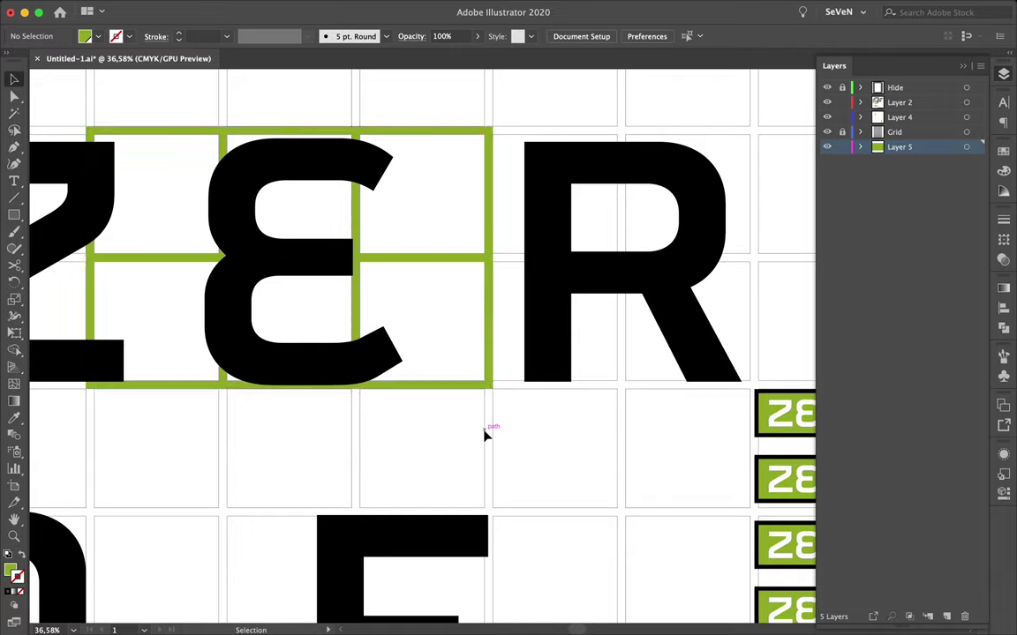
{"action": "scroll", "coordinate": [467, 397], "scroll_direction": "down", "scroll_amount": 3}
{"action": "scroll", "coordinate": [459, 406], "scroll_direction": "up", "scroll_amount": 2}
{"action": "left_click_drag", "start_coordinate": [523, 460], "coordinate": [585, 472]}
{"action": "scroll", "coordinate": [585, 472], "scroll_direction": "down", "scroll_amount": 2}
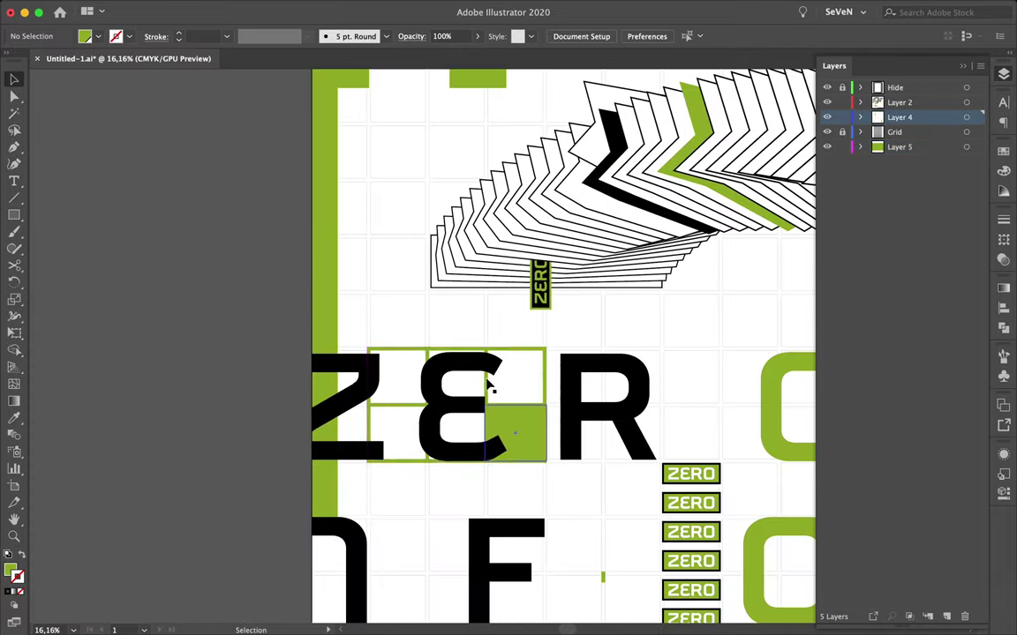
- Add a new layer and draw a green square over the grid's top-left cell
{"action": "key", "text": "ctrl+l"}
{"action": "key", "text": "v"}
{"action": "left_click_drag", "start_coordinate": [369, 346], "coordinate": [426, 402]}
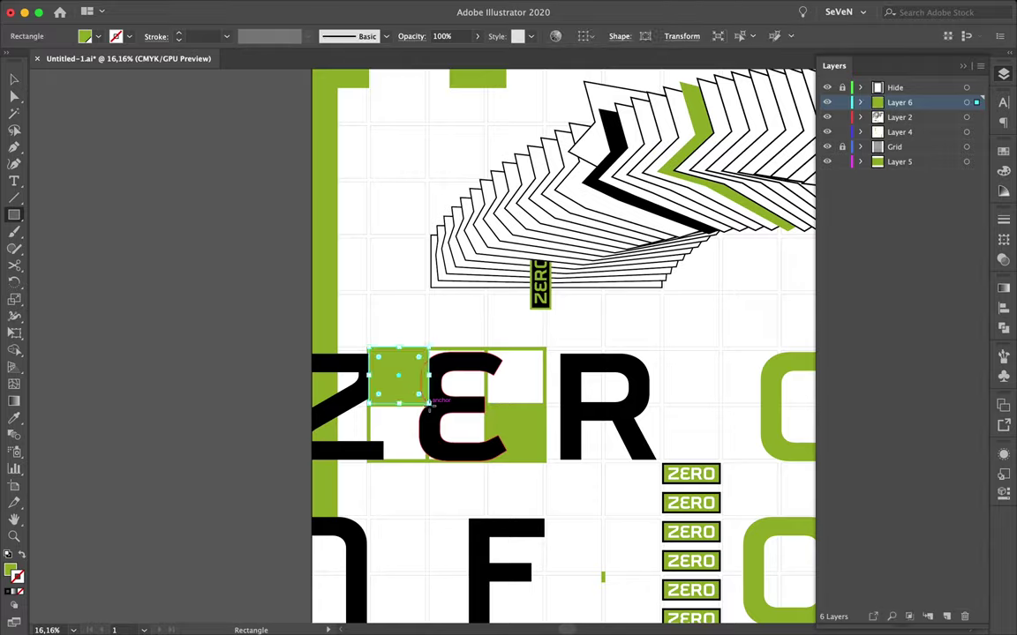
{"action": "key", "text": "v"}
{"action": "scroll", "coordinate": [428, 313], "scroll_direction": "up", "scroll_amount": 3}
{"action": "scroll", "coordinate": [369, 304], "scroll_direction": "down", "scroll_amount": 2}
- Select the grid group over ZER and the four-cell block around the E
{"action": "left_click", "coordinate": [649, 309]}
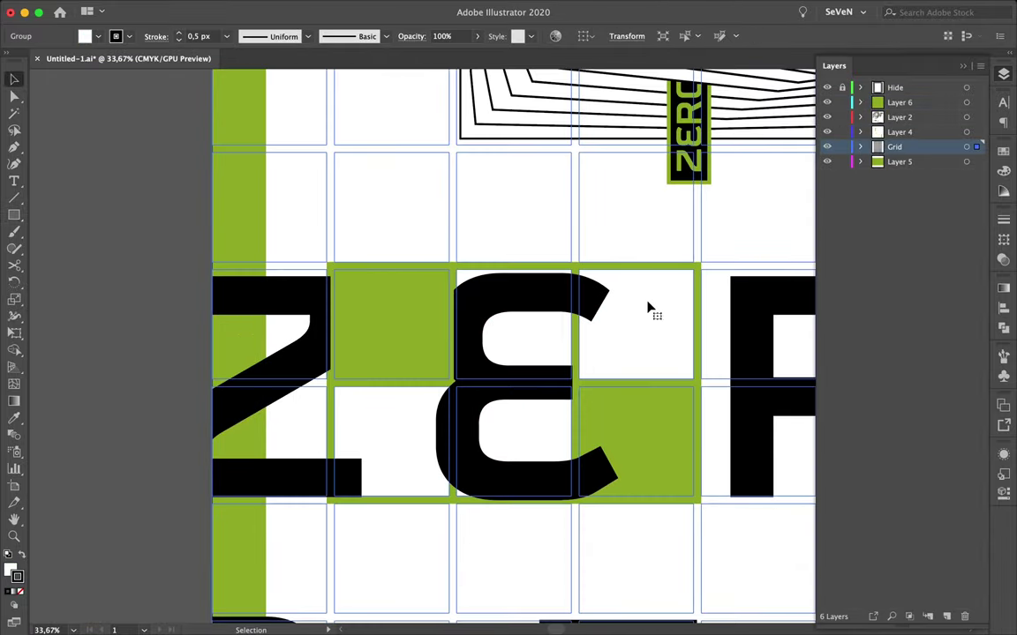
{"action": "left_click", "coordinate": [72, 283]}
{"action": "left_click", "coordinate": [474, 426], "text": "shift"}
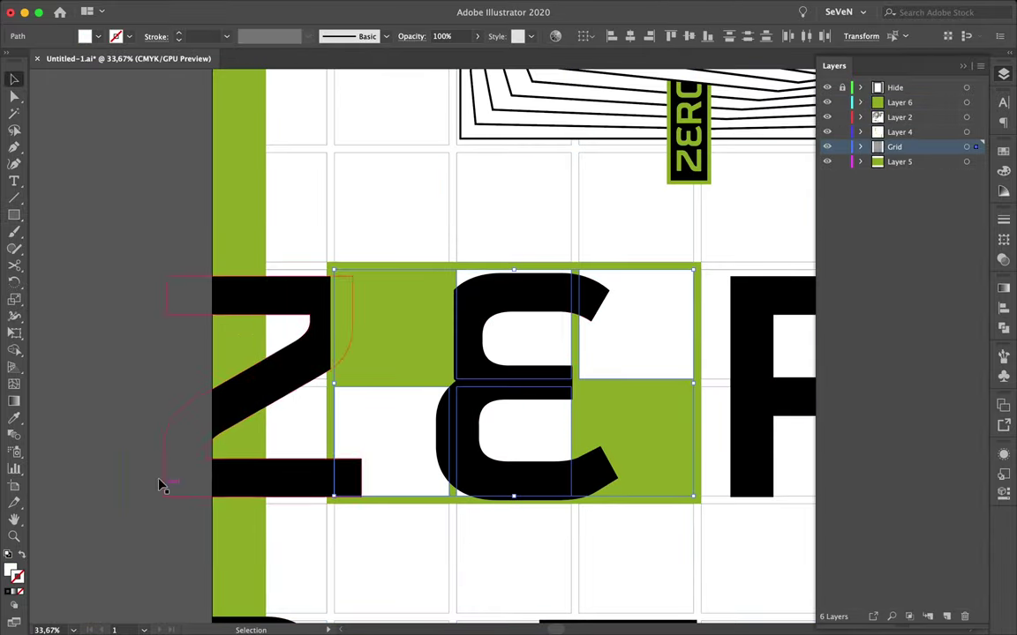
{"action": "scroll", "coordinate": [517, 432], "scroll_direction": "down", "scroll_amount": 2}
{"action": "scroll", "coordinate": [618, 353], "scroll_direction": "right", "scroll_amount": 2}
- Move a grid cell from beside the R to beside the I, onto the Grid layer
{"action": "left_click", "coordinate": [704, 309]}
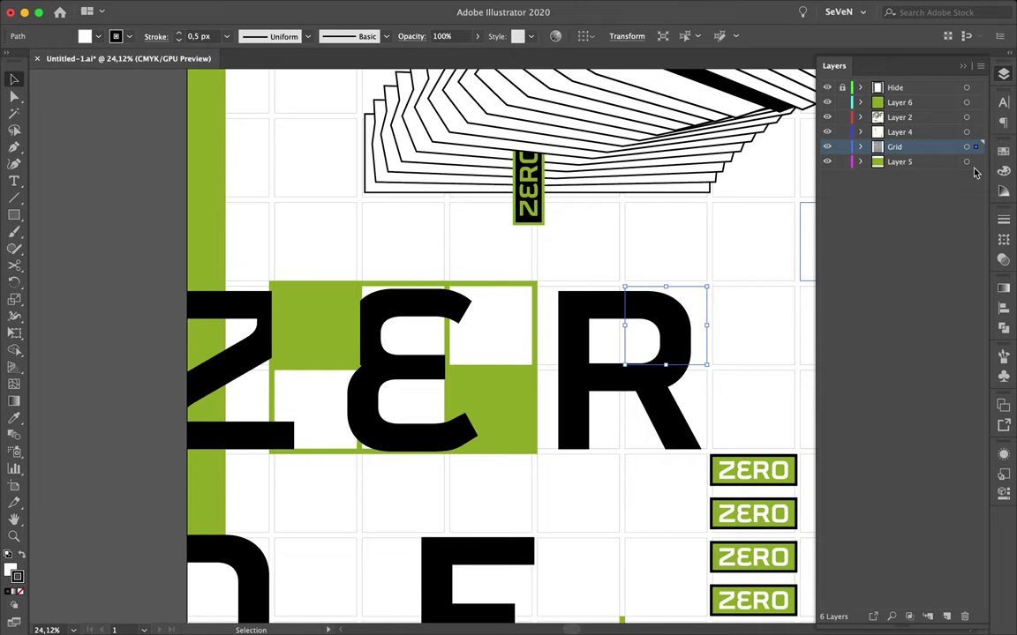
{"action": "left_click", "coordinate": [680, 266]}
{"action": "scroll", "coordinate": [628, 284], "scroll_direction": "down", "scroll_amount": 3}
{"action": "scroll", "coordinate": [588, 284], "scroll_direction": "right", "scroll_amount": 5}
{"action": "scroll", "coordinate": [716, 283], "scroll_direction": "up", "scroll_amount": 1}
{"action": "left_click_drag", "start_coordinate": [713, 276], "coordinate": [649, 282]}
{"action": "left_click_drag", "start_coordinate": [975, 104], "coordinate": [975, 146]}
{"action": "scroll", "coordinate": [658, 247], "scroll_direction": "up", "scroll_amount": 4}
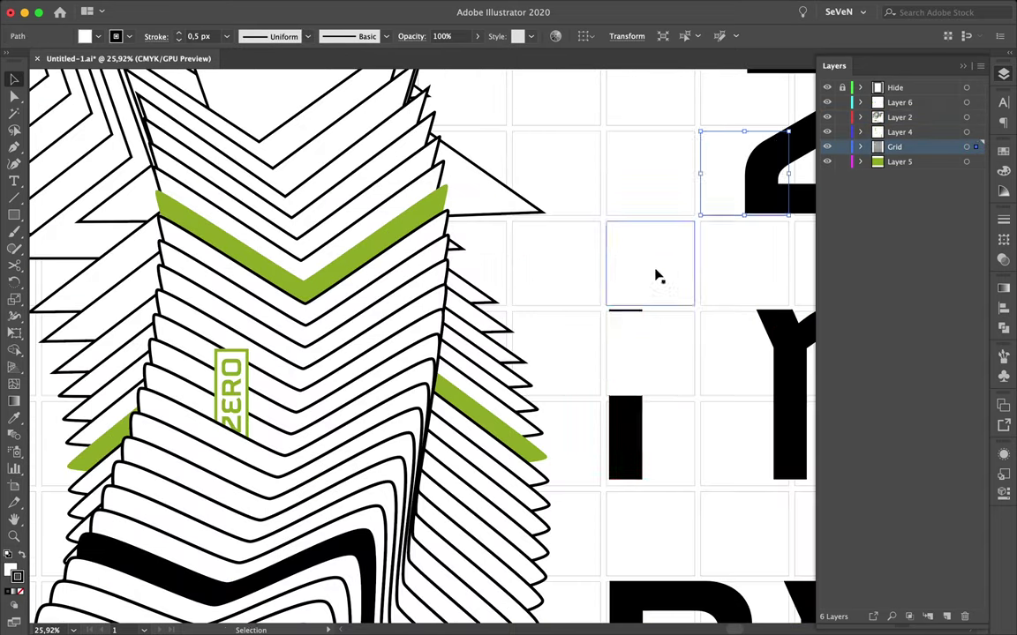
- Check the Y letter path and a plain grid cell with the whole poster in view
{"action": "left_click", "coordinate": [632, 433]}
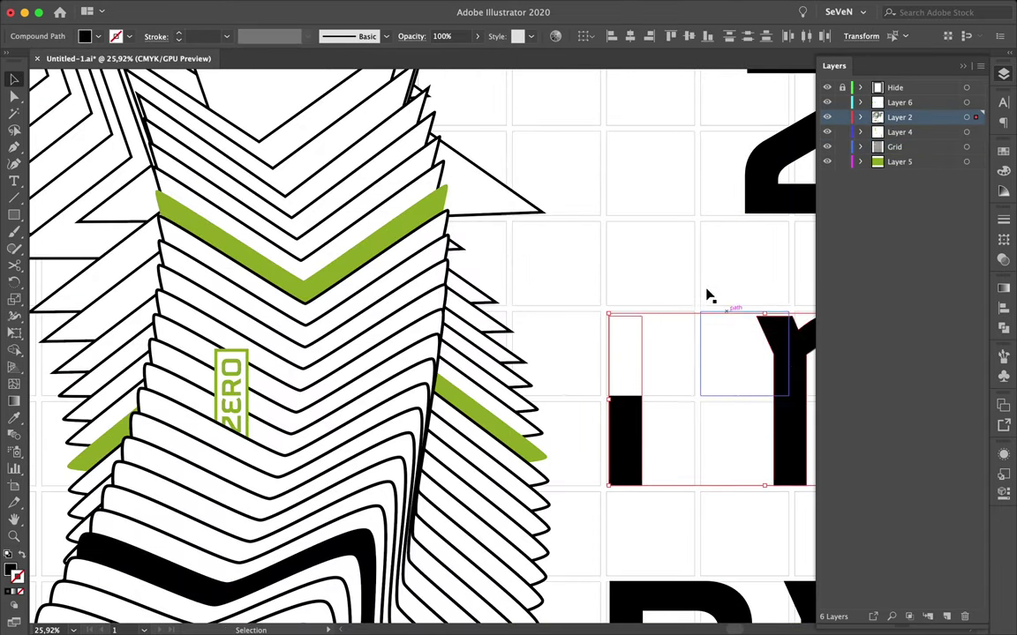
{"action": "left_click", "coordinate": [706, 295]}
{"action": "scroll", "coordinate": [744, 434], "scroll_direction": "down", "scroll_amount": 2}
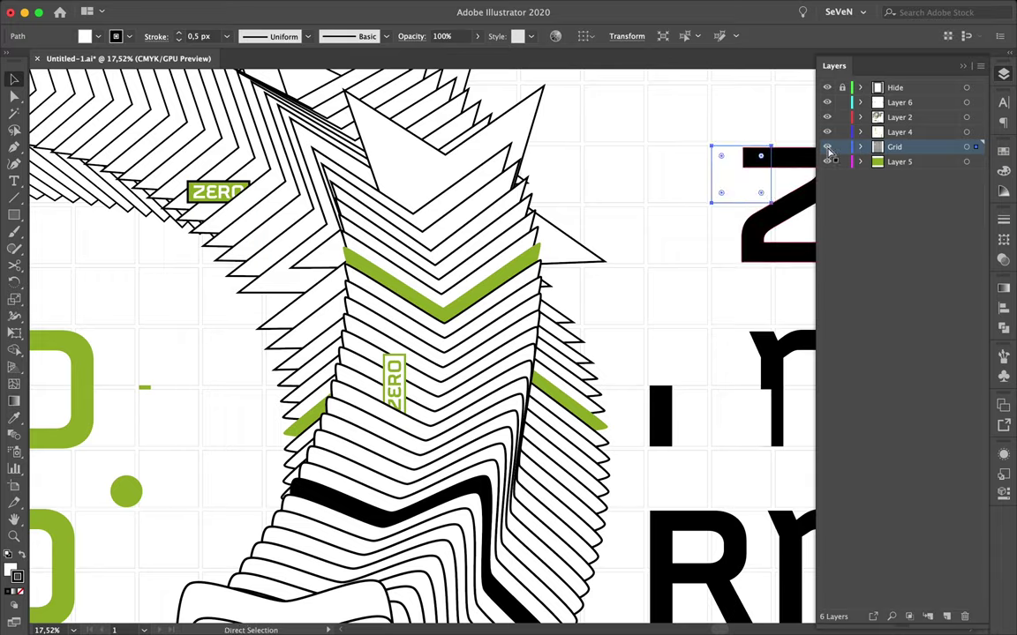
{"action": "key", "text": "ctrl+0"}
{"action": "scroll", "coordinate": [387, 178], "scroll_direction": "up", "scroll_amount": 4}
{"action": "key", "text": "m"}
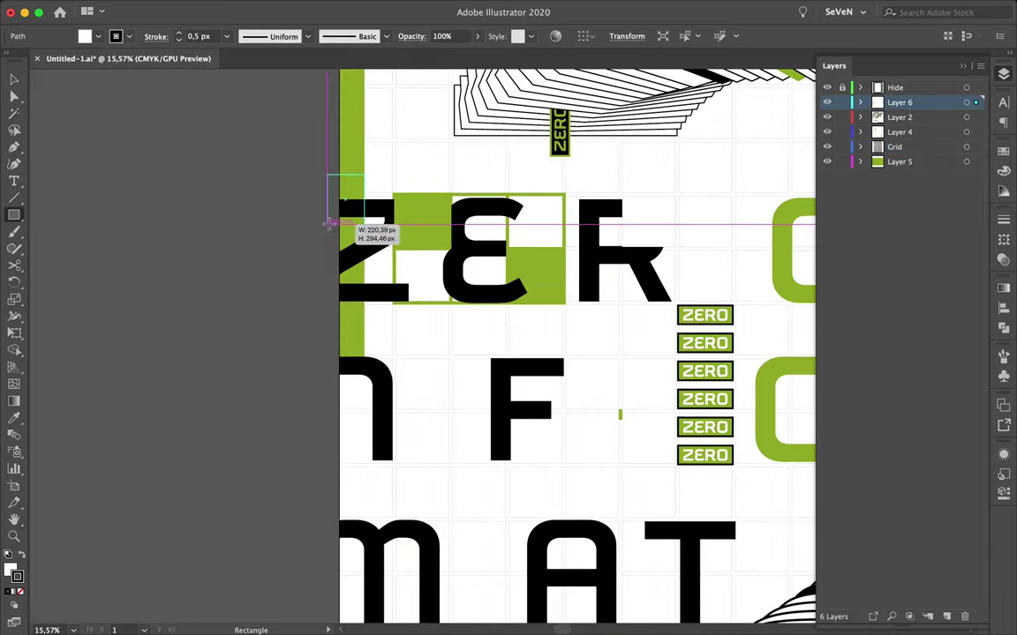
{"action": "key", "text": "v"}
{"action": "scroll", "coordinate": [238, 300], "scroll_direction": "down", "scroll_amount": 5}
- Move the grid cell over the A onto Layer 6 as a green cut-out test
{"action": "left_click", "coordinate": [477, 305]}
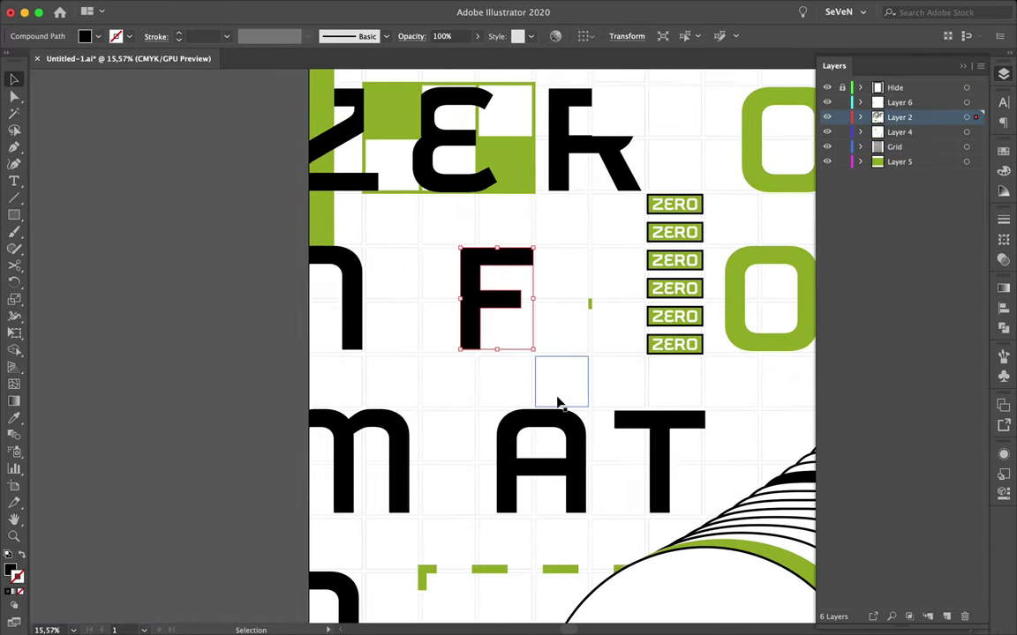
{"action": "scroll", "coordinate": [557, 403], "scroll_direction": "down", "scroll_amount": 2}
{"action": "left_click", "coordinate": [481, 389]}
{"action": "right_click", "coordinate": [593, 609]}
{"action": "left_click", "coordinate": [680, 564]}
{"action": "left_click_drag", "start_coordinate": [975, 147], "coordinate": [975, 103]}
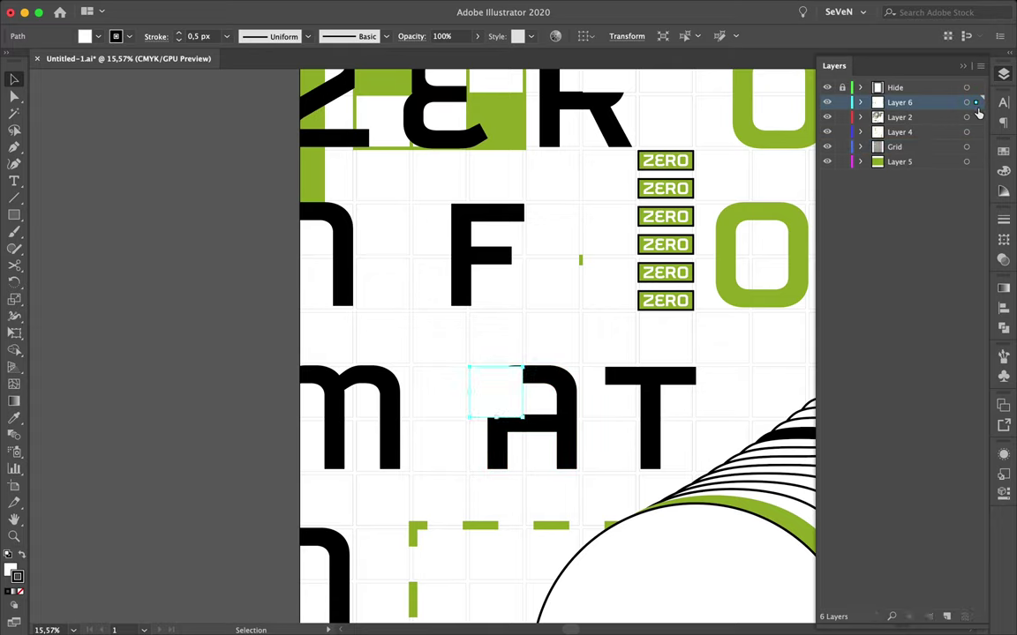
{"action": "left_click", "coordinate": [547, 282]}
{"action": "scroll", "coordinate": [531, 410], "scroll_direction": "up", "scroll_amount": 3}
- Remove the green test square, reviewing the m AT letters and nearby grid cells
{"action": "left_click", "coordinate": [273, 408]}
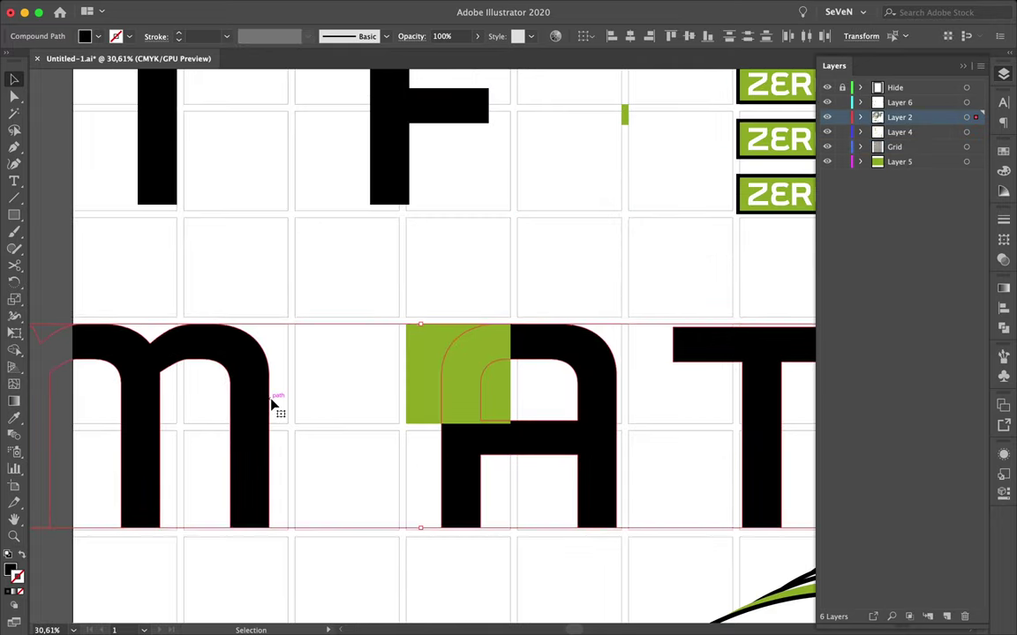
{"action": "left_click", "coordinate": [188, 294]}
{"action": "scroll", "coordinate": [314, 283], "scroll_direction": "down", "scroll_amount": 2}
{"action": "left_click", "coordinate": [511, 301]}
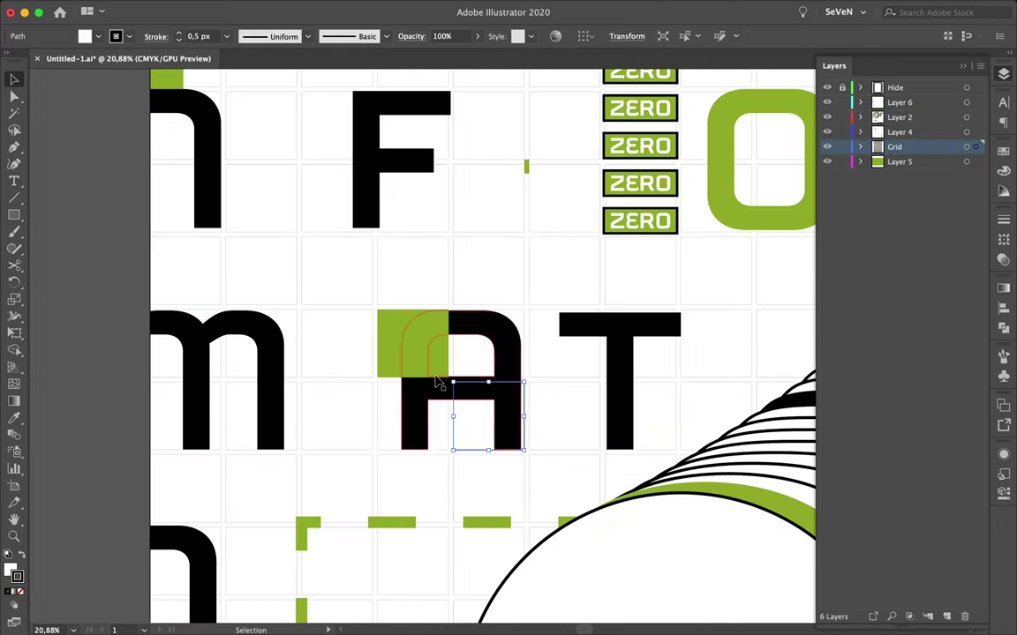
{"action": "left_click", "coordinate": [571, 298]}
{"action": "left_click", "coordinate": [267, 335]}
{"action": "scroll", "coordinate": [267, 336], "scroll_direction": "down", "scroll_amount": 2}
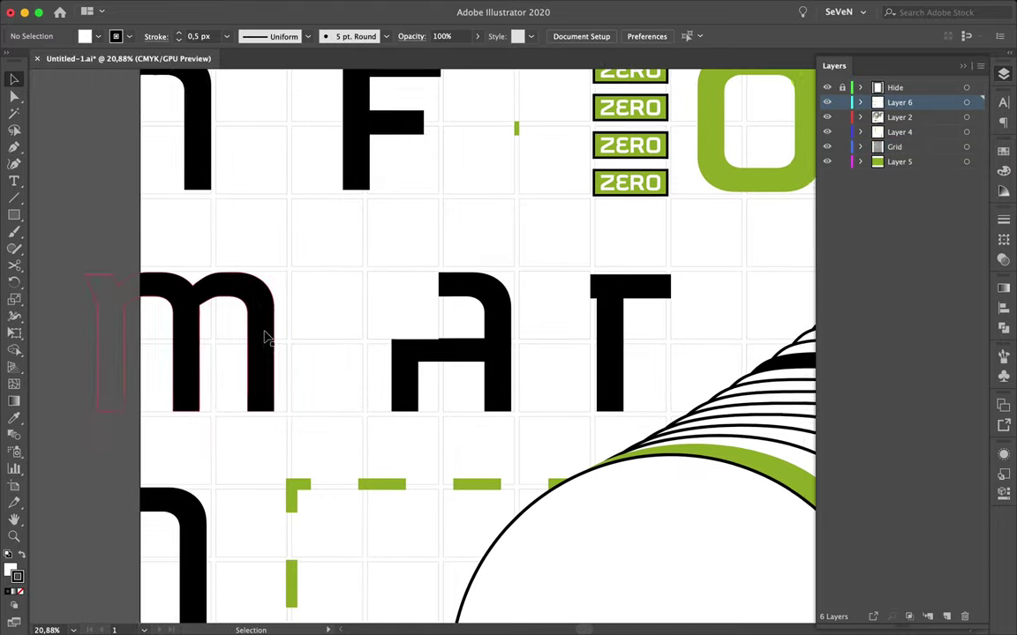
{"action": "left_click", "coordinate": [247, 368]}
{"action": "left_click", "coordinate": [140, 261]}
{"action": "scroll", "coordinate": [296, 259], "scroll_direction": "down", "scroll_amount": 3}
{"action": "scroll", "coordinate": [295, 259], "scroll_direction": "down", "scroll_amount": 2}
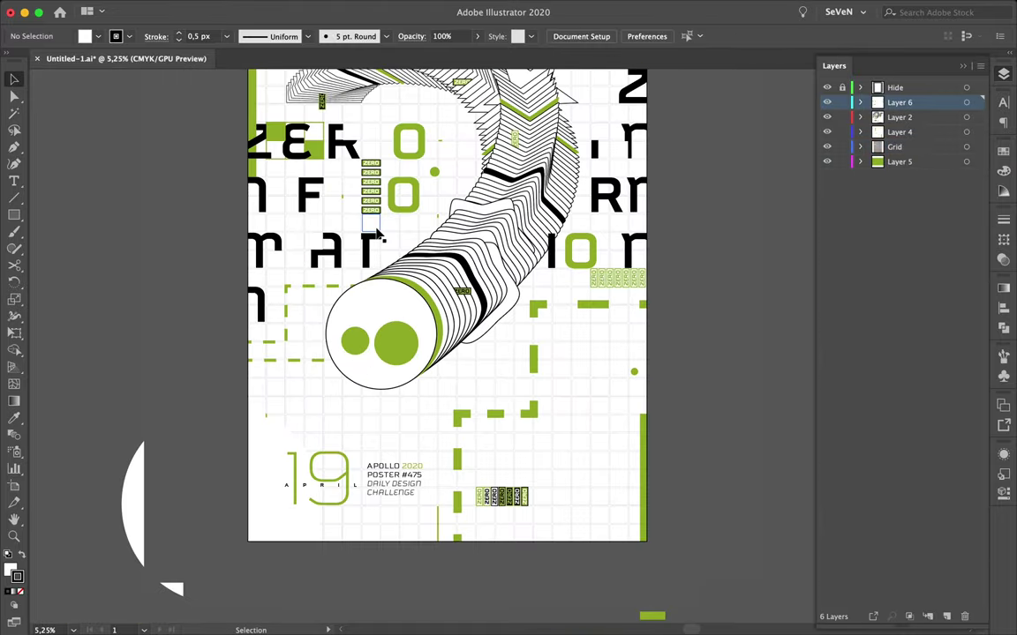
- Move the grid cell at the O's top-right corner onto Layer 6, turning it green
{"action": "scroll", "coordinate": [595, 217], "scroll_direction": "up", "scroll_amount": 3}
{"action": "scroll", "coordinate": [634, 219], "scroll_direction": "up", "scroll_amount": 1}
{"action": "left_click", "coordinate": [630, 216]}
{"action": "left_click_drag", "start_coordinate": [981, 113], "coordinate": [976, 103]}
{"action": "scroll", "coordinate": [634, 277], "scroll_direction": "down", "scroll_amount": 2}
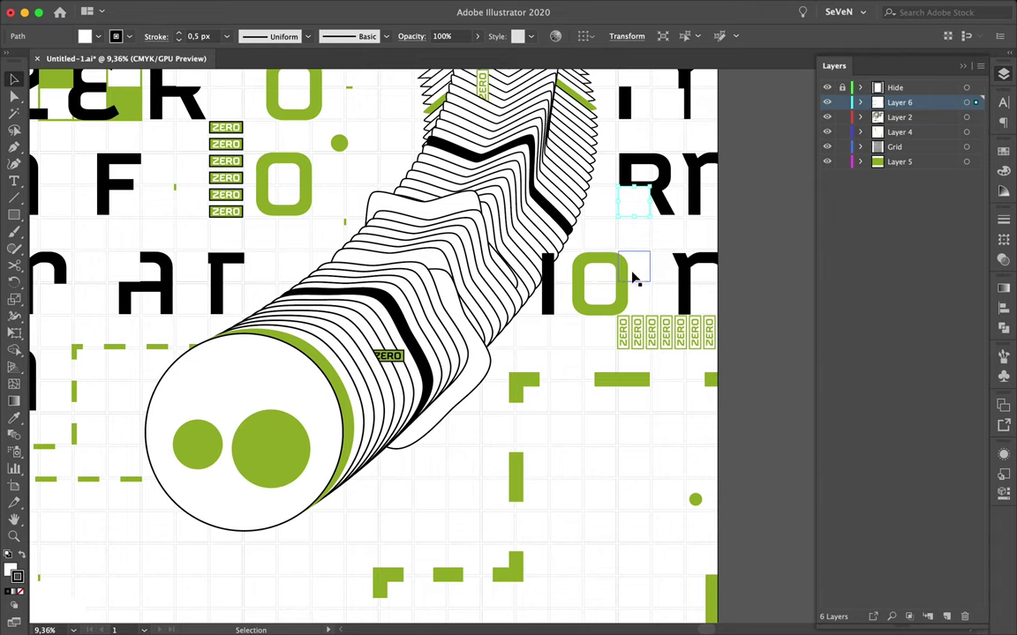
{"action": "scroll", "coordinate": [706, 260], "scroll_direction": "down", "scroll_amount": 2}
{"action": "scroll", "coordinate": [450, 202], "scroll_direction": "up", "scroll_amount": 3}
- Check the grid cells beside the ZERO labels and near the O
{"action": "left_click", "coordinate": [450, 203]}
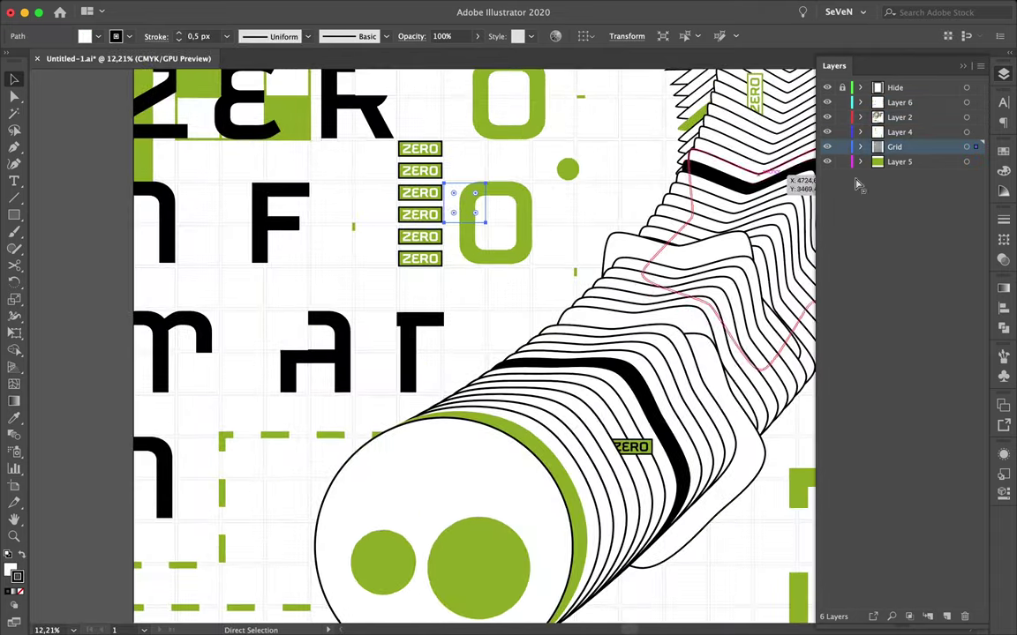
{"action": "scroll", "coordinate": [529, 176], "scroll_direction": "down", "scroll_amount": 2}
{"action": "scroll", "coordinate": [545, 215], "scroll_direction": "up", "scroll_amount": 3}
{"action": "left_click", "coordinate": [544, 199]}
{"action": "scroll", "coordinate": [640, 159], "scroll_direction": "down", "scroll_amount": 2}
{"action": "scroll", "coordinate": [644, 154], "scroll_direction": "up", "scroll_amount": 2}
{"action": "scroll", "coordinate": [746, 372], "scroll_direction": "up", "scroll_amount": 2}
{"action": "scroll", "coordinate": [689, 344], "scroll_direction": "up", "scroll_amount": 1}
{"action": "left_click", "coordinate": [569, 367]}
{"action": "left_click", "coordinate": [660, 321]}
- Inspect the A T letters path and the grid cell above the A
{"action": "scroll", "coordinate": [644, 265], "scroll_direction": "down", "scroll_amount": 2}
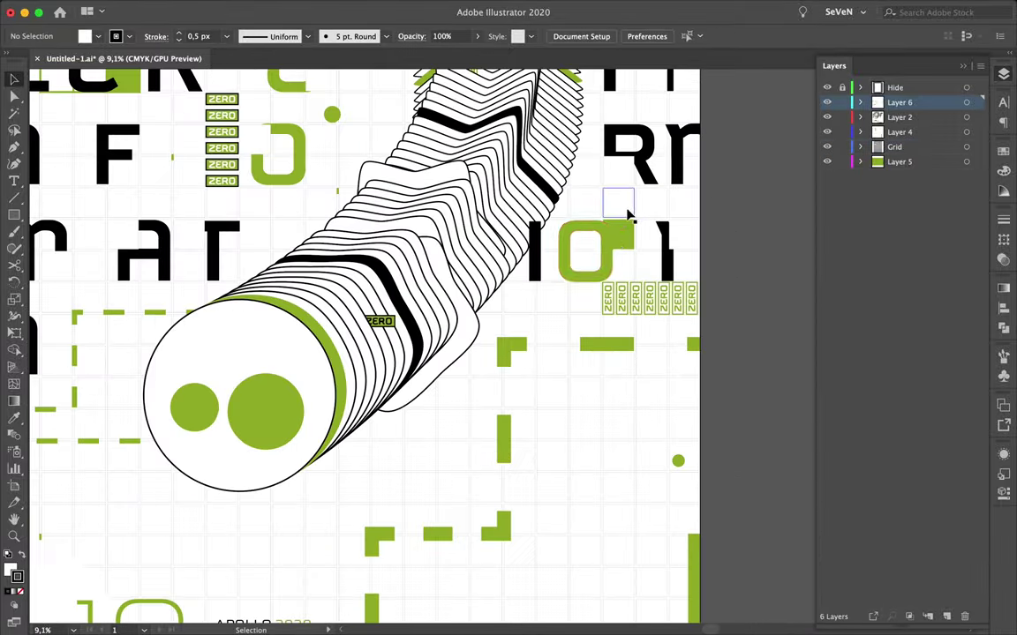
{"action": "scroll", "coordinate": [267, 284], "scroll_direction": "up", "scroll_amount": 2}
{"action": "left_click", "coordinate": [717, 267]}
{"action": "scroll", "coordinate": [758, 227], "scroll_direction": "up", "scroll_amount": 2}
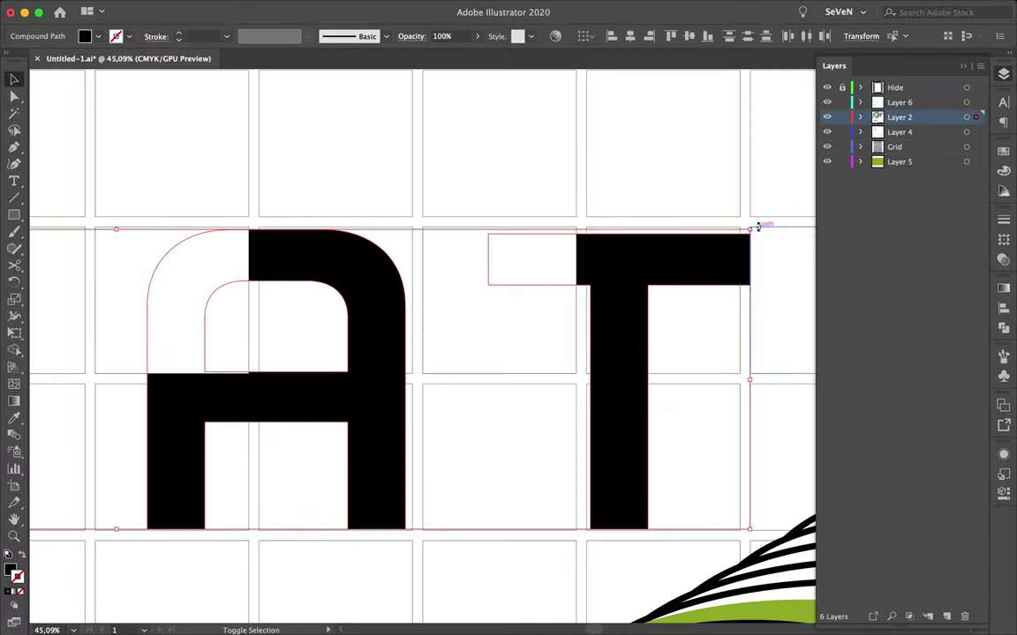
{"action": "scroll", "coordinate": [657, 175], "scroll_direction": "down", "scroll_amount": 3}
{"action": "scroll", "coordinate": [415, 284], "scroll_direction": "down", "scroll_amount": 1}
{"action": "left_click", "coordinate": [476, 300]}
{"action": "scroll", "coordinate": [289, 336], "scroll_direction": "down", "scroll_amount": 2}
{"action": "scroll", "coordinate": [324, 368], "scroll_direction": "down", "scroll_amount": 1}
- Select the lower grid cells and the two stacked cells on the right
{"action": "left_click", "coordinate": [387, 440]}
{"action": "left_click", "coordinate": [417, 441], "text": "shift"}
{"action": "left_click", "coordinate": [714, 397]}
{"action": "left_click", "coordinate": [645, 583]}
{"action": "scroll", "coordinate": [645, 582], "scroll_direction": "down", "scroll_amount": 2}
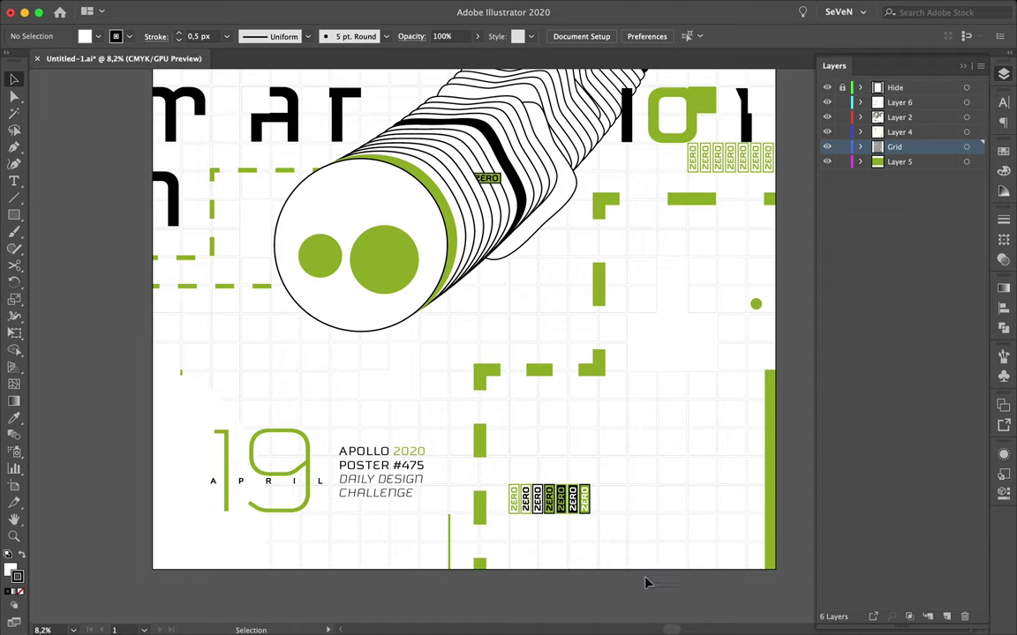
- Move the small green bar accent to a new spot in the grid gutter
{"action": "scroll", "coordinate": [446, 381], "scroll_direction": "up", "scroll_amount": 2}
{"action": "scroll", "coordinate": [554, 335], "scroll_direction": "up", "scroll_amount": 1}
{"action": "scroll", "coordinate": [600, 358], "scroll_direction": "down", "scroll_amount": 2}
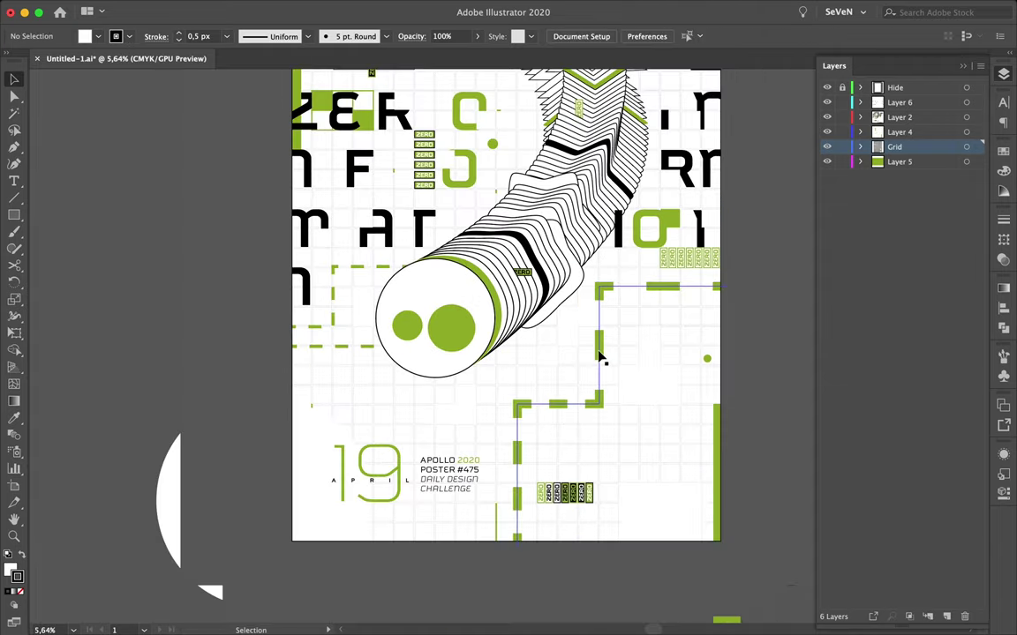
{"action": "scroll", "coordinate": [600, 358], "scroll_direction": "up", "scroll_amount": 2}
{"action": "scroll", "coordinate": [477, 295], "scroll_direction": "up", "scroll_amount": 3}
{"action": "mouse_move", "coordinate": [307, 316]}
{"action": "left_mouse_down"}
{"action": "mouse_move", "coordinate": [420, 224]}
{"action": "mouse_move", "coordinate": [516, 190]}
{"action": "left_mouse_up"}
- Place a copy of the green bar above the 19 April text
{"action": "scroll", "coordinate": [557, 208], "scroll_direction": "up", "scroll_amount": 2}
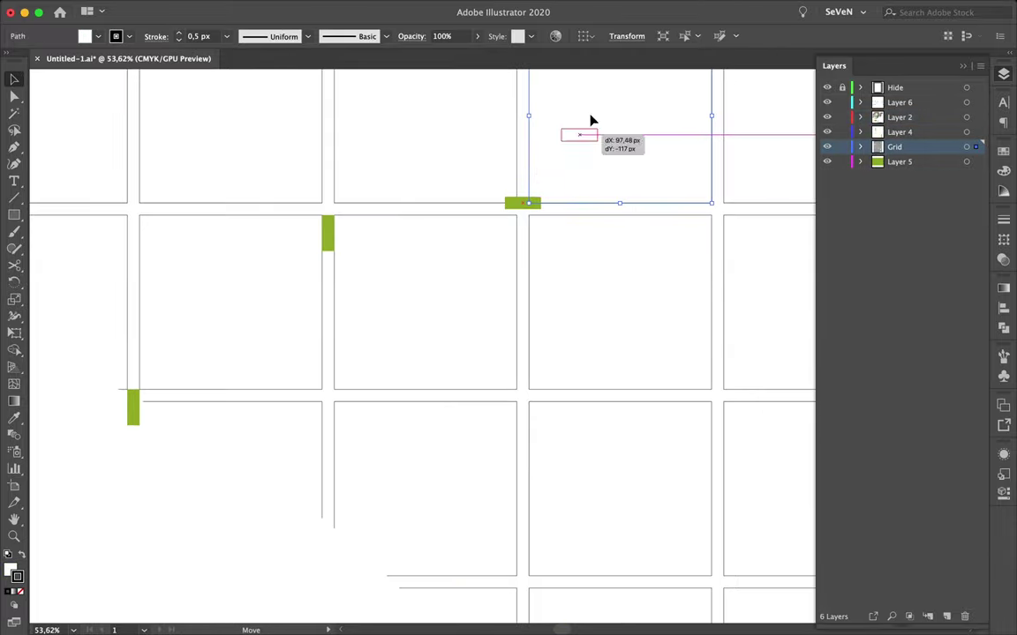
{"action": "scroll", "coordinate": [540, 257], "scroll_direction": "down", "scroll_amount": 4}
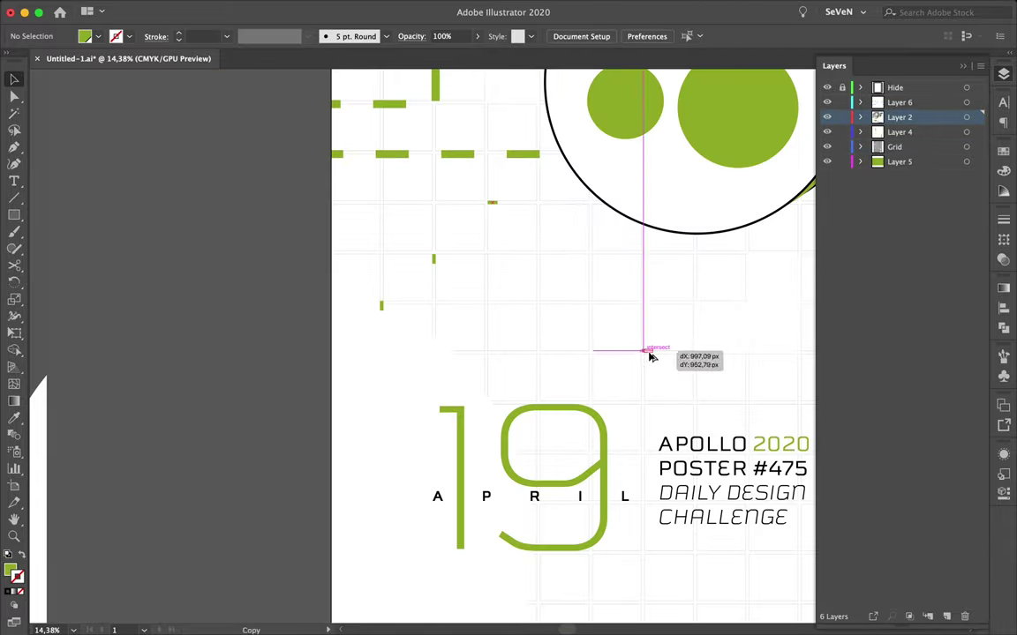
{"action": "scroll", "coordinate": [649, 357], "scroll_direction": "up", "scroll_amount": 3}
{"action": "scroll", "coordinate": [647, 358], "scroll_direction": "down", "scroll_amount": 3}
{"action": "left_click_drag", "start_coordinate": [647, 363], "coordinate": [534, 433]}
{"action": "scroll", "coordinate": [639, 450], "scroll_direction": "down", "scroll_amount": 2}
{"action": "scroll", "coordinate": [632, 547], "scroll_direction": "up", "scroll_amount": 3}
{"action": "left_click", "coordinate": [581, 460]}
- Fill an empty grid cell with the poster green
{"action": "scroll", "coordinate": [540, 472], "scroll_direction": "down", "scroll_amount": 3}
{"action": "scroll", "coordinate": [542, 473], "scroll_direction": "down", "scroll_amount": 2}
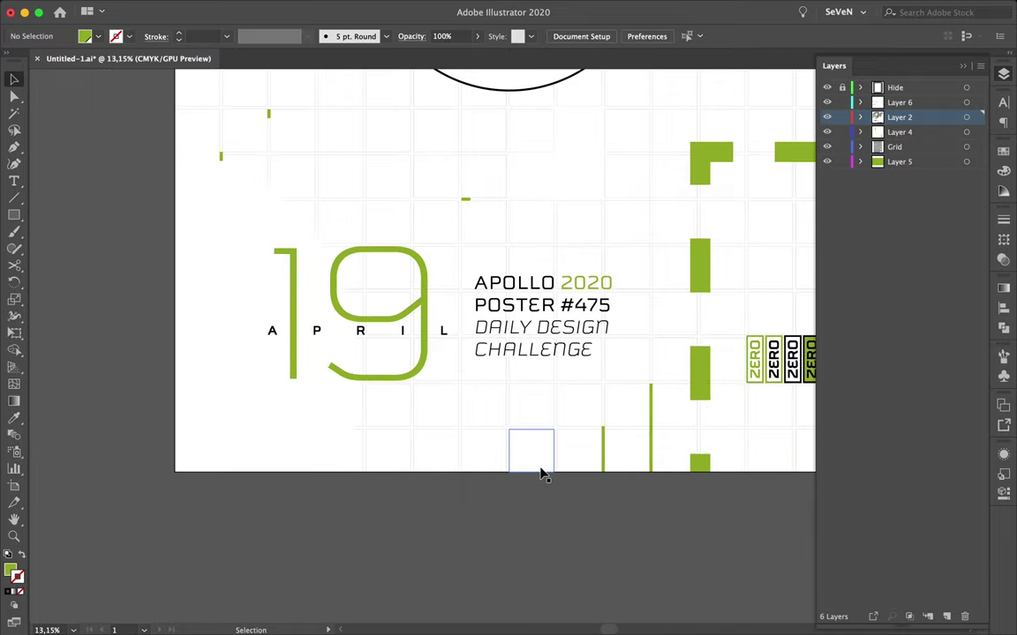
{"action": "scroll", "coordinate": [542, 474], "scroll_direction": "right", "scroll_amount": 5}
{"action": "scroll", "coordinate": [468, 458], "scroll_direction": "up", "scroll_amount": 2}
{"action": "scroll", "coordinate": [468, 458], "scroll_direction": "right", "scroll_amount": 3}
{"action": "left_click", "coordinate": [648, 327]}
{"action": "scroll", "coordinate": [697, 386], "scroll_direction": "down", "scroll_amount": 2}
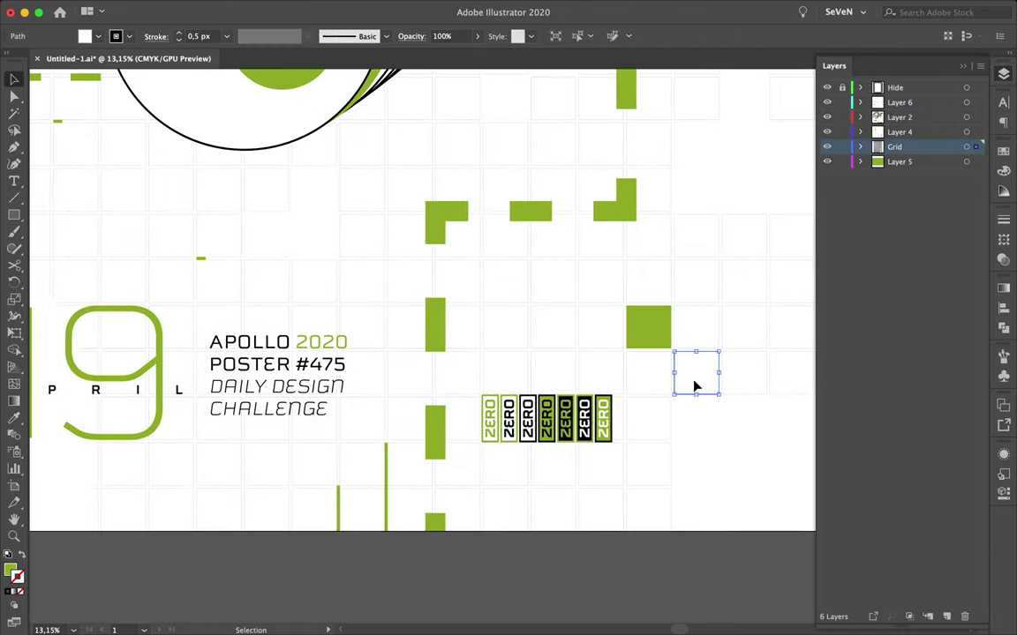
{"action": "left_click", "coordinate": [624, 255]}
{"action": "scroll", "coordinate": [624, 256], "scroll_direction": "down", "scroll_amount": 3}
{"action": "key", "text": "v"}
- Draw a green triangle with the Polygon tool and place it in a grid cell
{"action": "scroll", "coordinate": [474, 228], "scroll_direction": "up", "scroll_amount": 5}
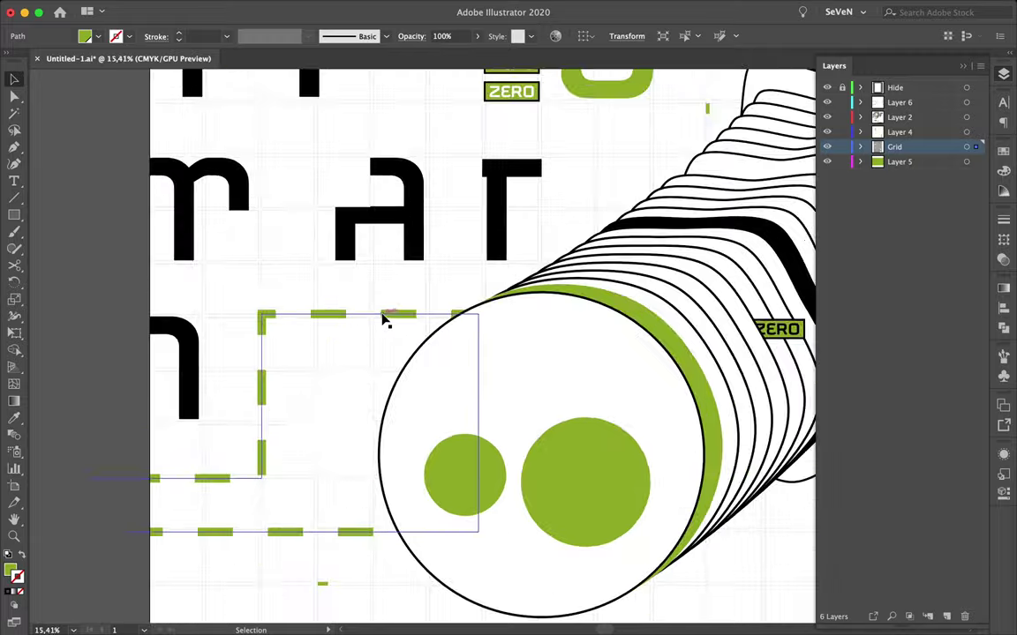
{"action": "scroll", "coordinate": [381, 318], "scroll_direction": "up", "scroll_amount": 5}
{"action": "left_click_drag", "start_coordinate": [15, 214], "coordinate": [88, 267]}
{"action": "mouse_move", "coordinate": [466, 334]}
{"action": "left_mouse_down"}
{"action": "mouse_move", "coordinate": [534, 388]}
{"action": "mouse_move", "coordinate": [529, 371]}
{"action": "left_mouse_up"}
{"action": "key", "text": "v"}
{"action": "left_click_drag", "start_coordinate": [395, 257], "coordinate": [395, 257]}
- Drag the triangle's top anchor left to make a smaller right triangle
{"action": "key", "text": "a"}
{"action": "left_click_drag", "start_coordinate": [370, 189], "coordinate": [303, 222]}
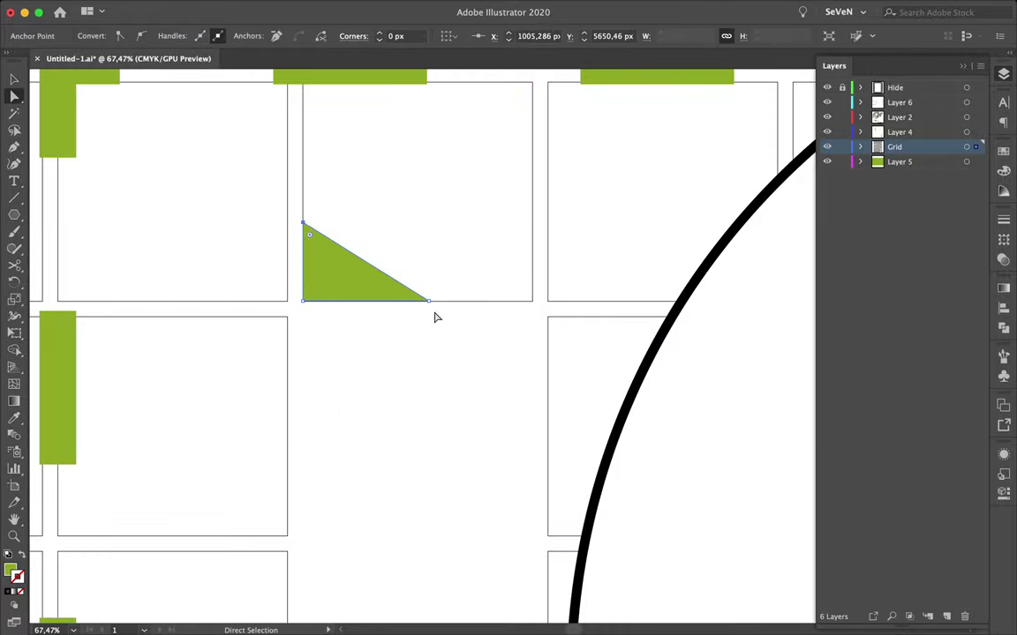
{"action": "left_click_drag", "start_coordinate": [374, 306], "coordinate": [374, 305]}
{"action": "scroll", "coordinate": [379, 336], "scroll_direction": "down", "scroll_amount": 3}
{"action": "scroll", "coordinate": [363, 331], "scroll_direction": "up", "scroll_amount": 1}
{"action": "key", "text": "v"}
- Move the right triangle into the grid cell's top-right corner
{"action": "scroll", "coordinate": [351, 334], "scroll_direction": "up", "scroll_amount": 5}
{"action": "scroll", "coordinate": [288, 376], "scroll_direction": "up", "scroll_amount": 2}
{"action": "scroll", "coordinate": [291, 418], "scroll_direction": "down", "scroll_amount": 10}
{"action": "scroll", "coordinate": [304, 413], "scroll_direction": "down", "scroll_amount": 2}
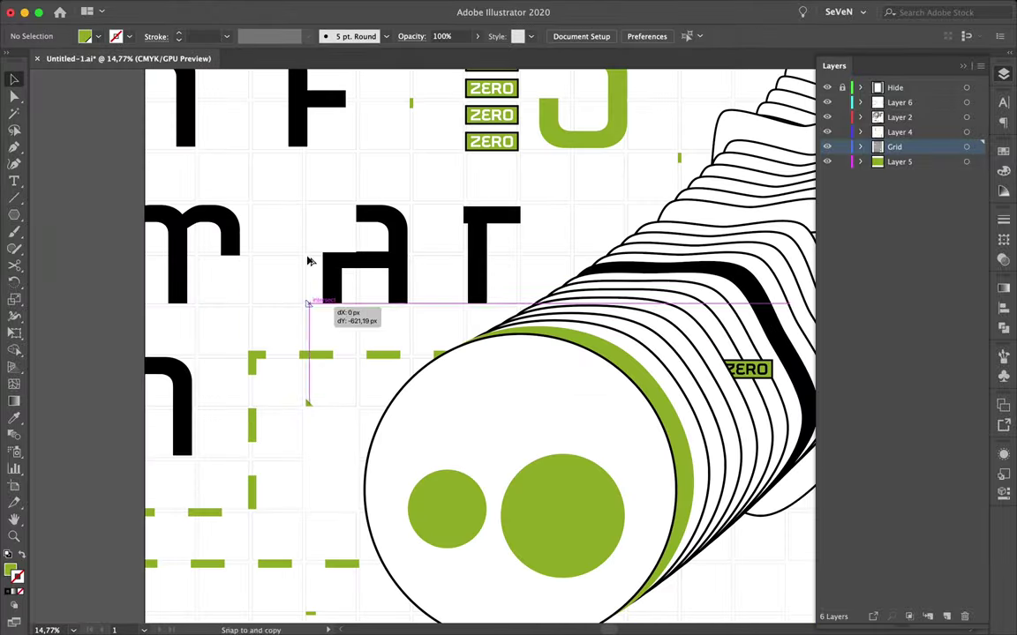
{"action": "scroll", "coordinate": [291, 229], "scroll_direction": "up", "scroll_amount": 3}
{"action": "left_click_drag", "start_coordinate": [346, 168], "coordinate": [345, 165]}
{"action": "key", "text": "a"}
- Select the four grid cells meeting at one corner
{"action": "key", "text": "p"}
{"action": "scroll", "coordinate": [336, 318], "scroll_direction": "down", "scroll_amount": 2}
{"action": "scroll", "coordinate": [301, 212], "scroll_direction": "down", "scroll_amount": 3}
{"action": "key", "text": "a"}
{"action": "scroll", "coordinate": [370, 374], "scroll_direction": "up", "scroll_amount": 3}
{"action": "scroll", "coordinate": [295, 362], "scroll_direction": "up", "scroll_amount": 2}
{"action": "left_click_drag", "start_coordinate": [279, 351], "coordinate": [289, 362]}
- Edit the triangle's corner point and the path inside the top grid cell
{"action": "key", "text": "p"}
{"action": "left_click", "coordinate": [379, 356]}
{"action": "left_click", "coordinate": [194, 360]}
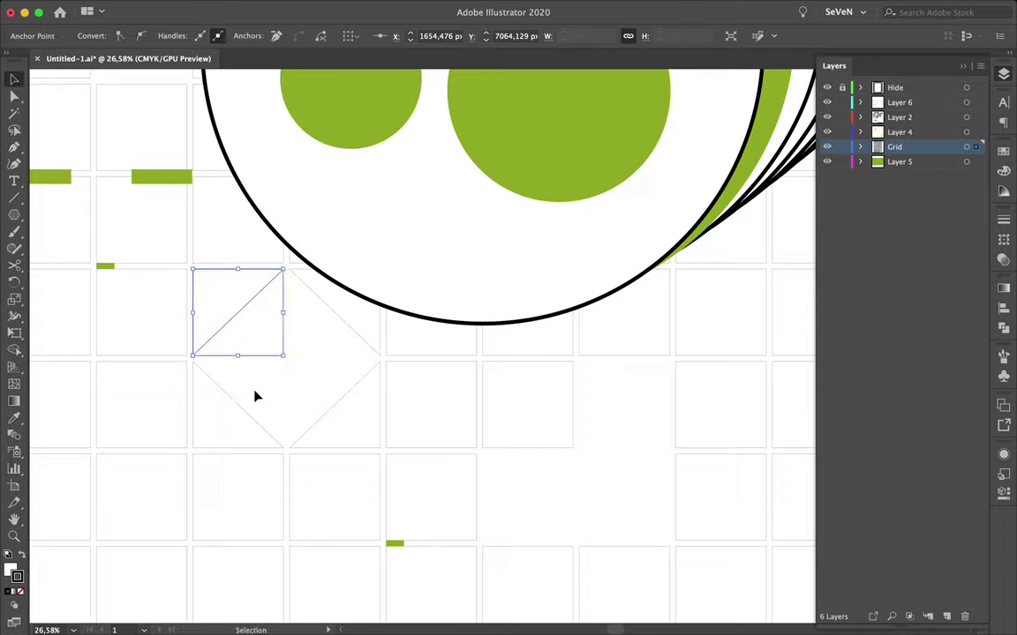
{"action": "key", "text": "v"}
{"action": "scroll", "coordinate": [234, 397], "scroll_direction": "down", "scroll_amount": 3}
{"action": "scroll", "coordinate": [234, 397], "scroll_direction": "down", "scroll_amount": 3}
{"action": "scroll", "coordinate": [484, 346], "scroll_direction": "up", "scroll_amount": 5}
{"action": "scroll", "coordinate": [484, 347], "scroll_direction": "down", "scroll_amount": 3}
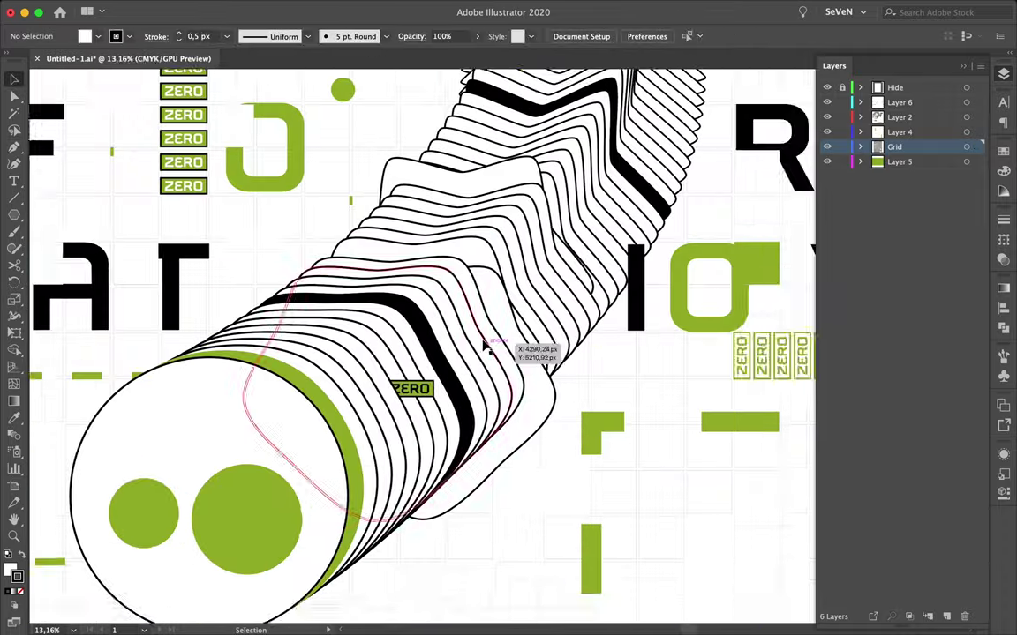
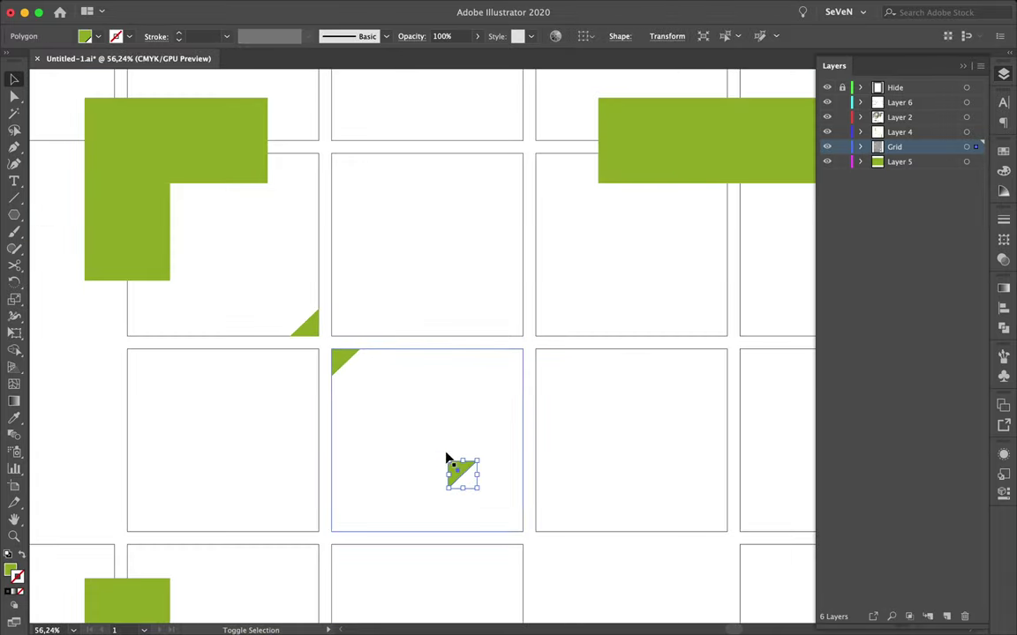
- Tuck the small green triangle into the grid cell's bottom-right corner
{"action": "left_click_drag", "start_coordinate": [463, 479], "coordinate": [511, 522]}
{"action": "scroll", "coordinate": [511, 522], "scroll_direction": "down", "scroll_amount": 2}
{"action": "scroll", "coordinate": [574, 459], "scroll_direction": "down", "scroll_amount": 5}
{"action": "key", "text": "a"}
- Select several grid squares across the poster together
{"action": "left_click", "coordinate": [614, 419], "text": "shift"}
{"action": "key", "text": "p"}
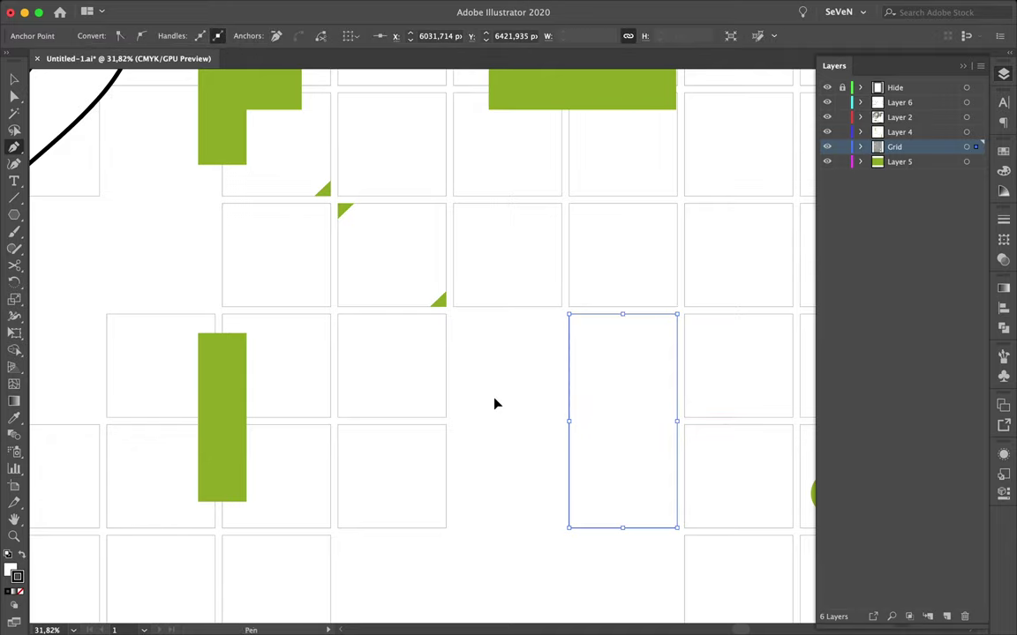
{"action": "scroll", "coordinate": [494, 405], "scroll_direction": "down", "scroll_amount": 5}
{"action": "key", "text": "v"}
{"action": "left_click", "coordinate": [458, 269], "text": "shift"}
{"action": "left_click", "coordinate": [254, 424], "text": "shift"}
- Give the selected grid squares a green stroke of 3 px weight
{"action": "double_click", "coordinate": [17, 577]}
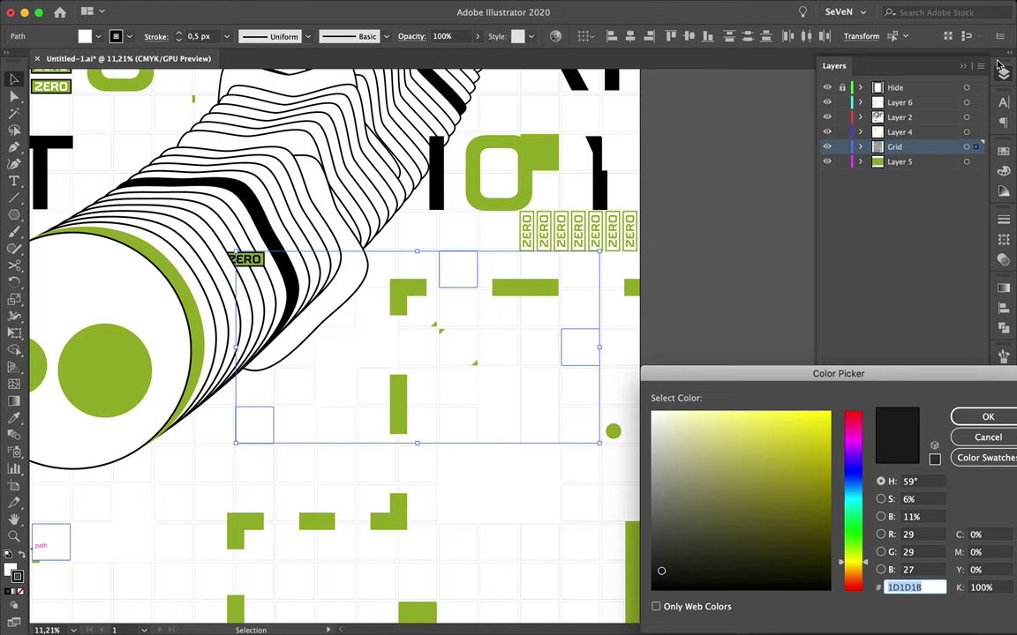
{"action": "left_click", "coordinate": [985, 414]}
{"action": "left_click", "coordinate": [861, 190]}
{"action": "type", "text": "2"}
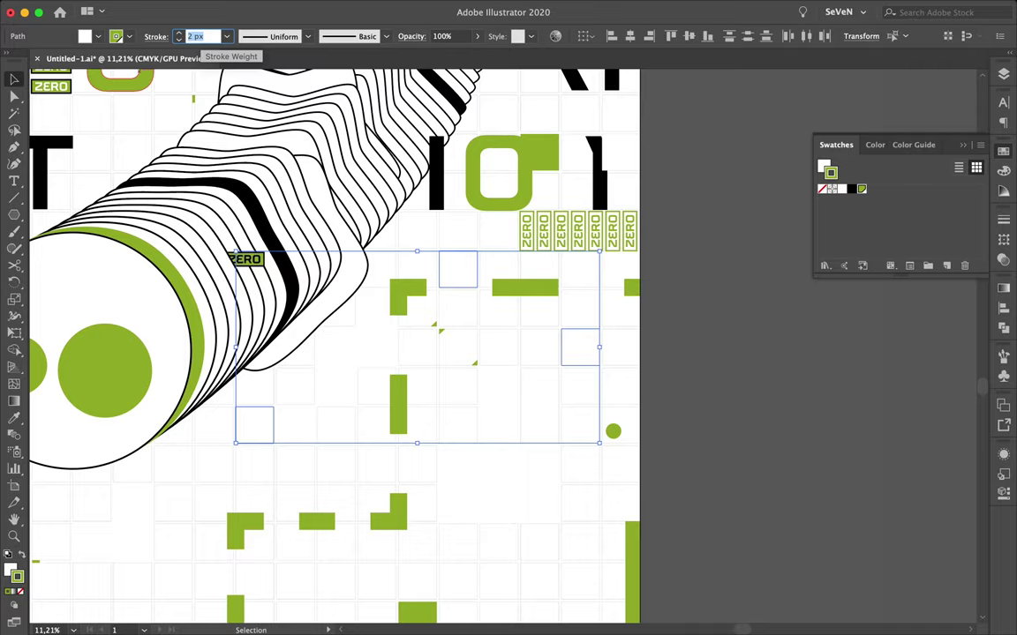
{"action": "type", "text": "3"}
{"action": "left_click", "coordinate": [358, 345]}
{"action": "scroll", "coordinate": [359, 351], "scroll_direction": "down", "scroll_amount": 3}
{"action": "scroll", "coordinate": [673, 341], "scroll_direction": "up", "scroll_amount": 5}
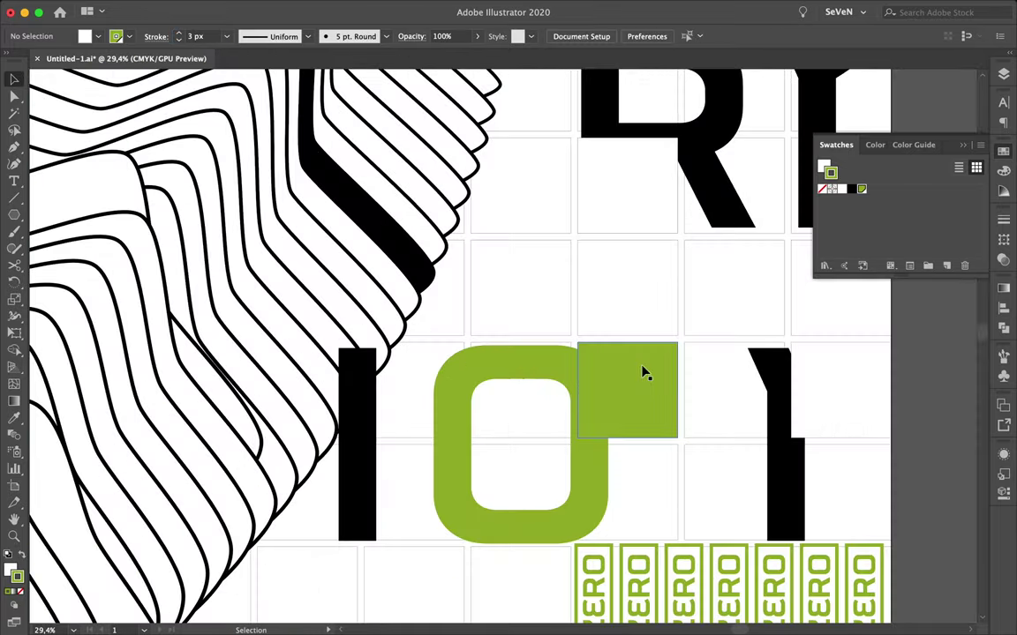
- Align the green O letter's stroke to the outside
{"action": "left_click", "coordinate": [556, 524]}
{"action": "scroll", "coordinate": [556, 524], "scroll_direction": "up", "scroll_amount": 2}
{"action": "scroll", "coordinate": [194, 433], "scroll_direction": "up", "scroll_amount": 5}
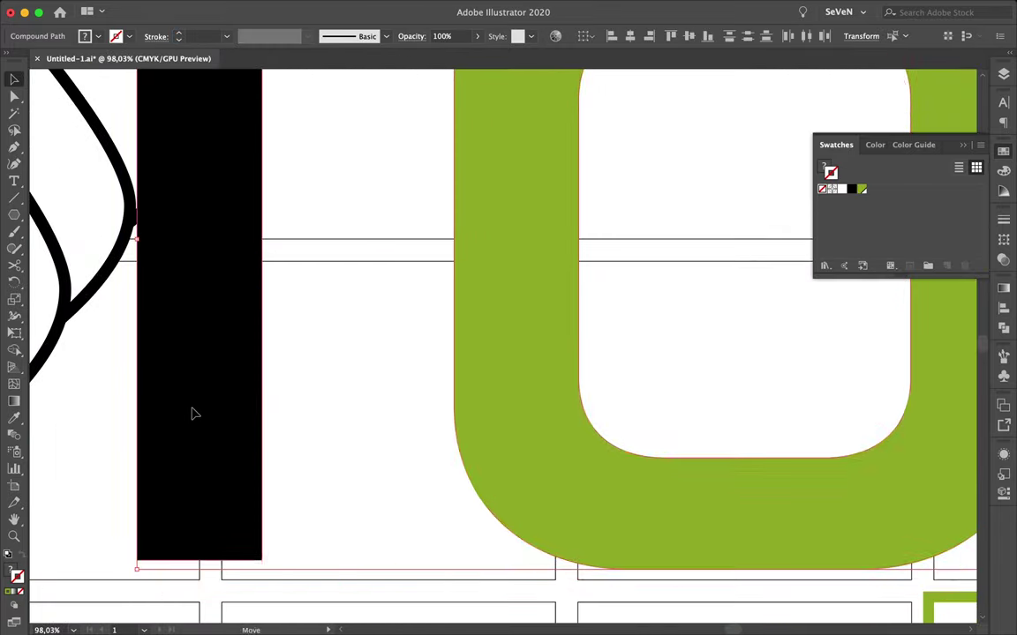
{"action": "scroll", "coordinate": [195, 432], "scroll_direction": "down", "scroll_amount": 2}
{"action": "scroll", "coordinate": [206, 413], "scroll_direction": "down", "scroll_amount": 2}
{"action": "scroll", "coordinate": [426, 395], "scroll_direction": "down", "scroll_amount": 4}
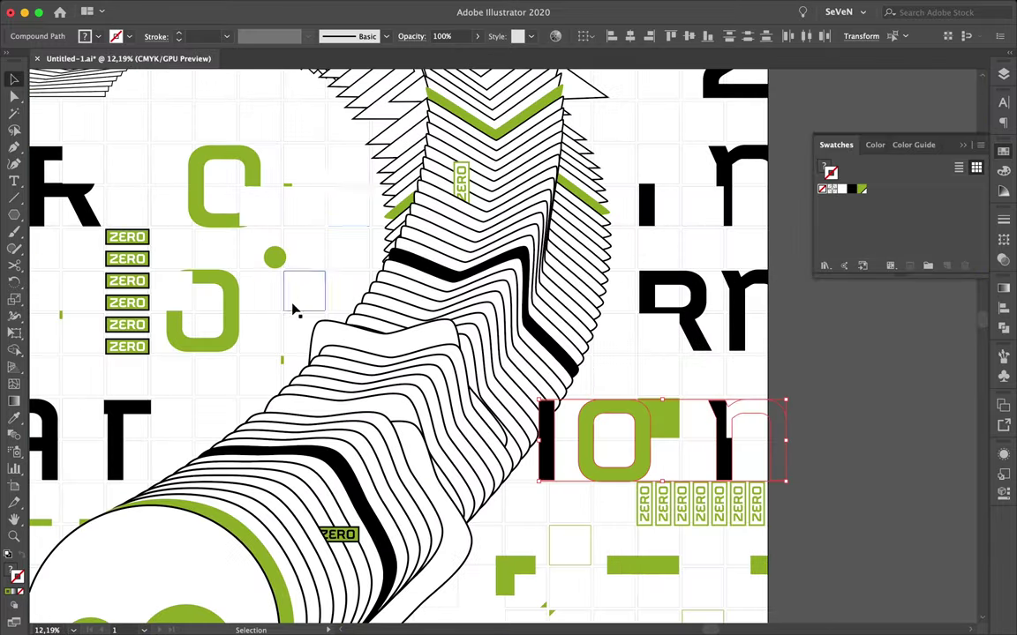
{"action": "left_click", "coordinate": [1003, 219]}
{"action": "left_click", "coordinate": [909, 292]}
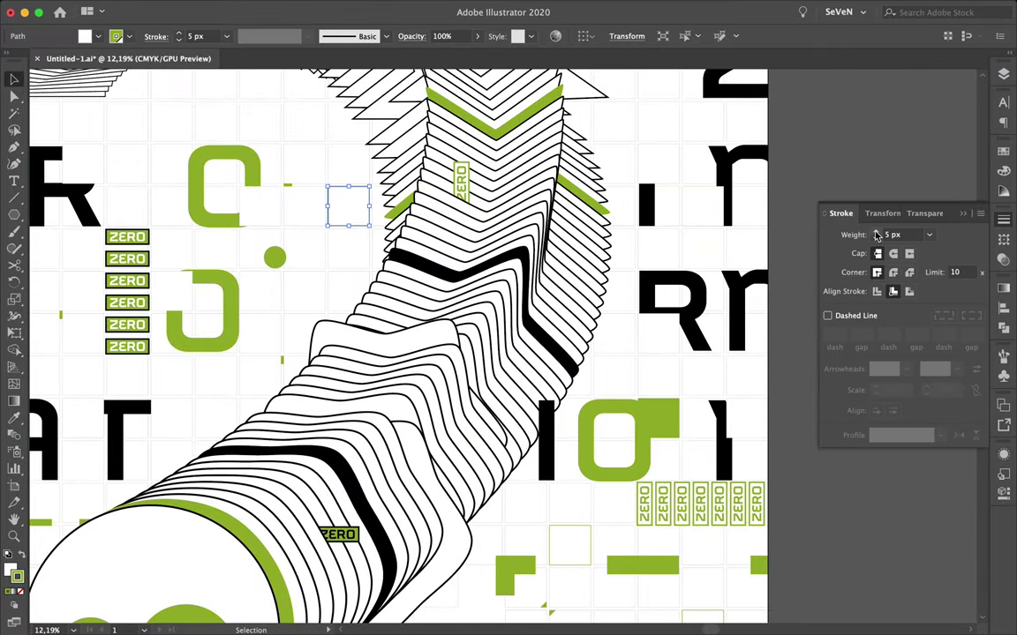
- Select the small upper-left square, then the big swirl group
{"action": "scroll", "coordinate": [363, 204], "scroll_direction": "up", "scroll_amount": 5}
{"action": "left_click", "coordinate": [245, 177]}
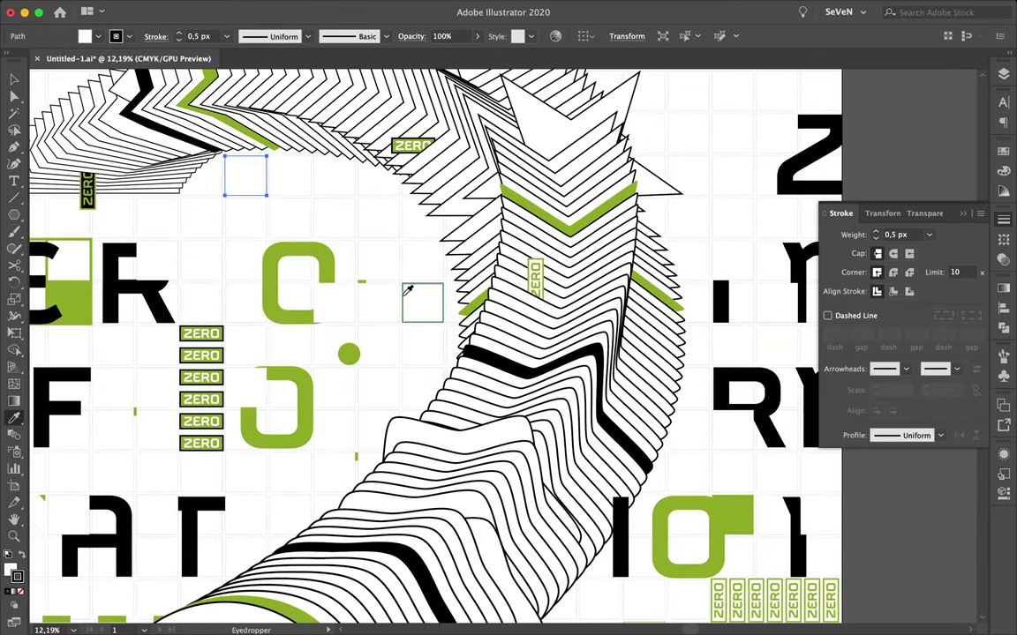
{"action": "scroll", "coordinate": [530, 265], "scroll_direction": "up", "scroll_amount": 3}
{"action": "scroll", "coordinate": [379, 92], "scroll_direction": "left", "scroll_amount": 5}
{"action": "left_click", "coordinate": [203, 182]}
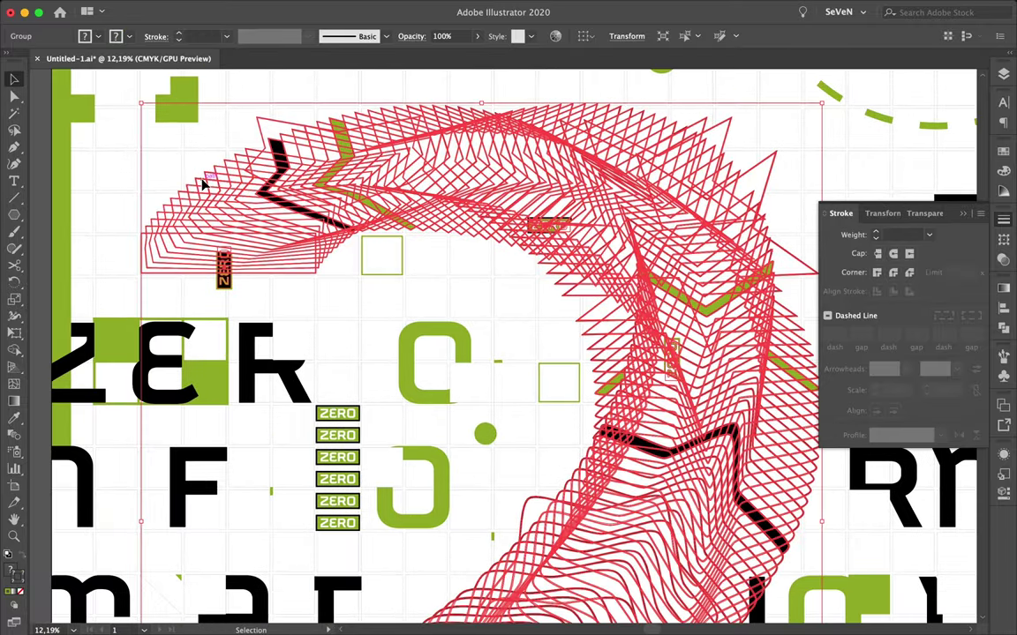
- Make a constrained copy of a sub-path inside the swirl group
{"action": "double_click", "coordinate": [212, 176]}
{"action": "left_click_drag", "start_coordinate": [212, 190], "coordinate": [212, 172]}
{"action": "key", "text": "Escape"}
{"action": "scroll", "coordinate": [121, 168], "scroll_direction": "down", "scroll_amount": 3}
{"action": "scroll", "coordinate": [148, 251], "scroll_direction": "up", "scroll_amount": 3}
{"action": "scroll", "coordinate": [149, 251], "scroll_direction": "up", "scroll_amount": 3}
- Nudge a swirl sub-group slightly down and to the right
{"action": "left_click", "coordinate": [150, 244]}
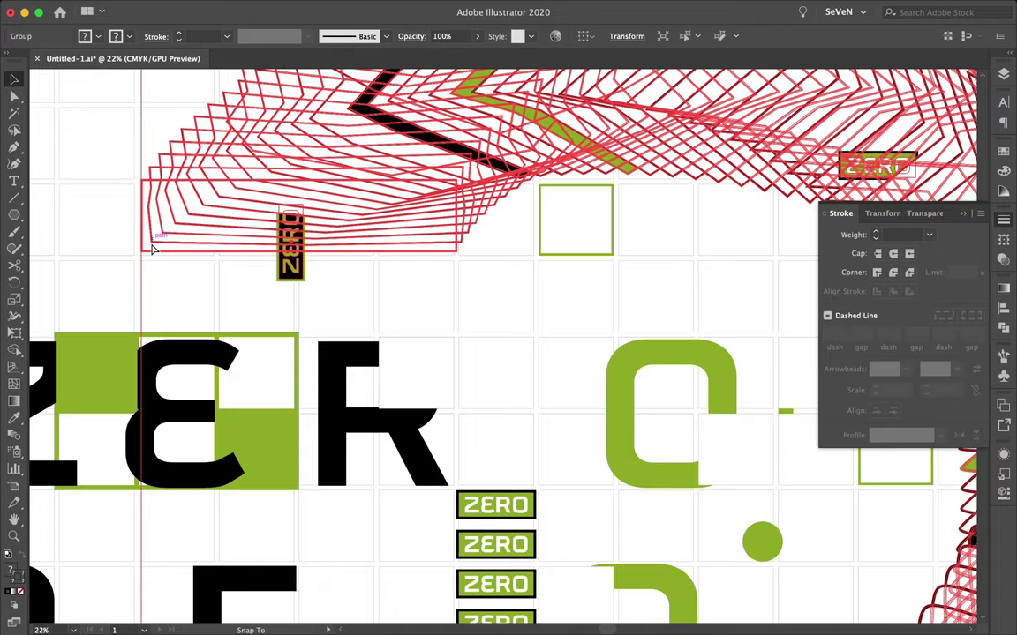
{"action": "scroll", "coordinate": [192, 262], "scroll_direction": "down", "scroll_amount": 1}
{"action": "scroll", "coordinate": [193, 263], "scroll_direction": "down", "scroll_amount": 3}
{"action": "scroll", "coordinate": [193, 263], "scroll_direction": "up", "scroll_amount": 4}
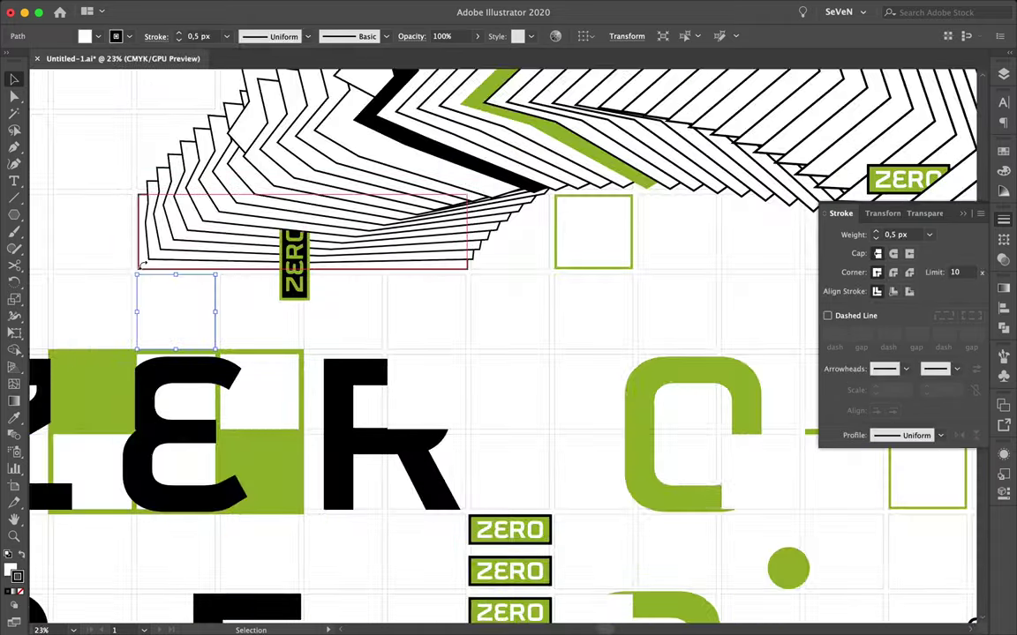
{"action": "double_click", "coordinate": [142, 239]}
{"action": "key", "text": "F7"}
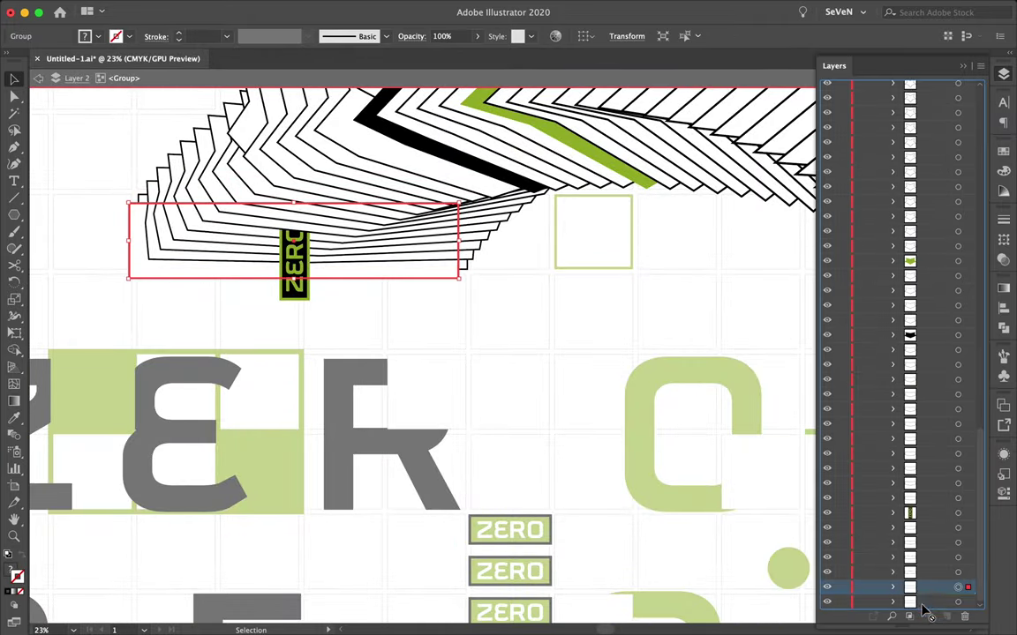
{"action": "left_click_drag", "start_coordinate": [173, 281], "coordinate": [181, 289]}
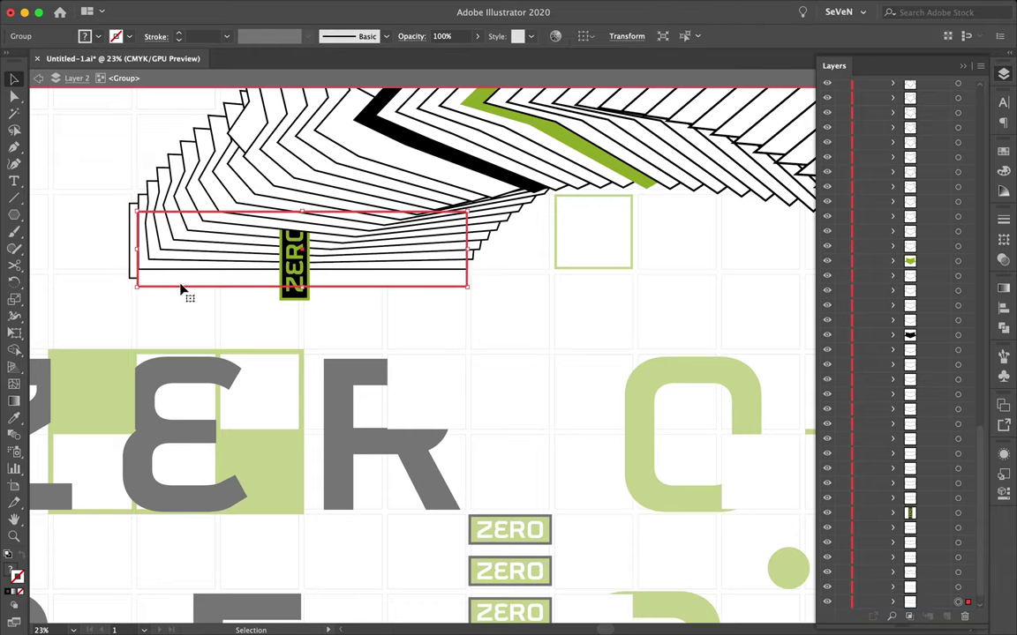
{"action": "left_click", "coordinate": [465, 290]}
- Shift the swirl group slightly left into place
{"action": "scroll", "coordinate": [476, 340], "scroll_direction": "down", "scroll_amount": 3}
{"action": "scroll", "coordinate": [341, 290], "scroll_direction": "up", "scroll_amount": 2}
{"action": "mouse_move", "coordinate": [341, 290]}
{"action": "left_mouse_down"}
{"action": "mouse_move", "coordinate": [324, 284]}
{"action": "mouse_move", "coordinate": [334, 290]}
{"action": "left_mouse_up"}
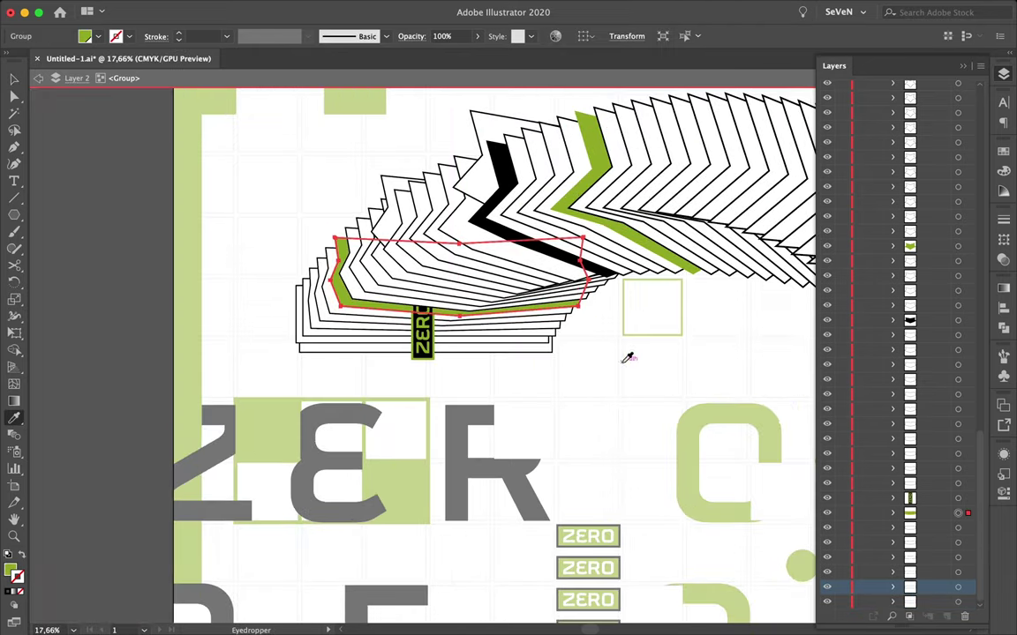
{"action": "scroll", "coordinate": [332, 180], "scroll_direction": "up", "scroll_amount": 2}
{"action": "scroll", "coordinate": [333, 180], "scroll_direction": "down", "scroll_amount": 4}
{"action": "scroll", "coordinate": [301, 511], "scroll_direction": "up", "scroll_amount": 3}
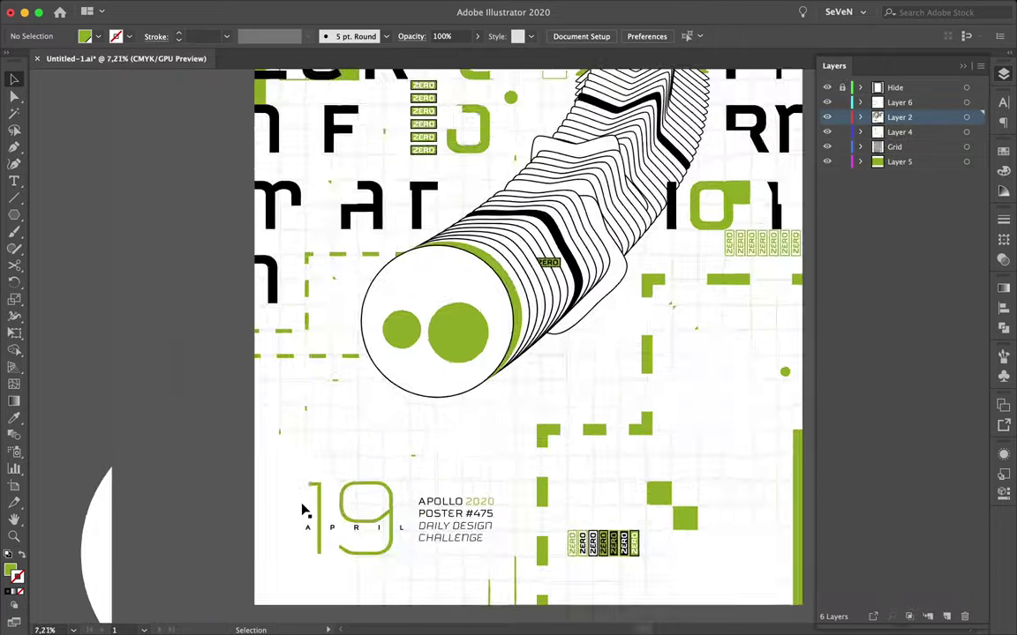
- Move a small green bar onto a grid line
{"action": "scroll", "coordinate": [277, 338], "scroll_direction": "up", "scroll_amount": 1}
{"action": "left_click_drag", "start_coordinate": [276, 338], "coordinate": [252, 312]}
{"action": "scroll", "coordinate": [247, 305], "scroll_direction": "up", "scroll_amount": 3}
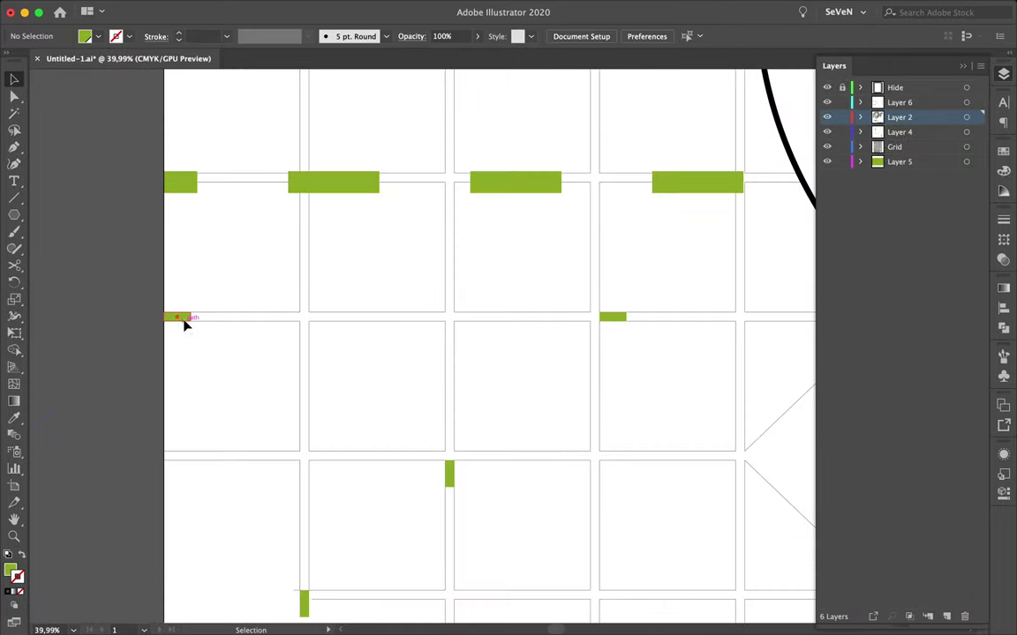
{"action": "scroll", "coordinate": [184, 325], "scroll_direction": "down", "scroll_amount": 4}
{"action": "left_click", "coordinate": [257, 598]}
{"action": "scroll", "coordinate": [530, 371], "scroll_direction": "up", "scroll_amount": 3}
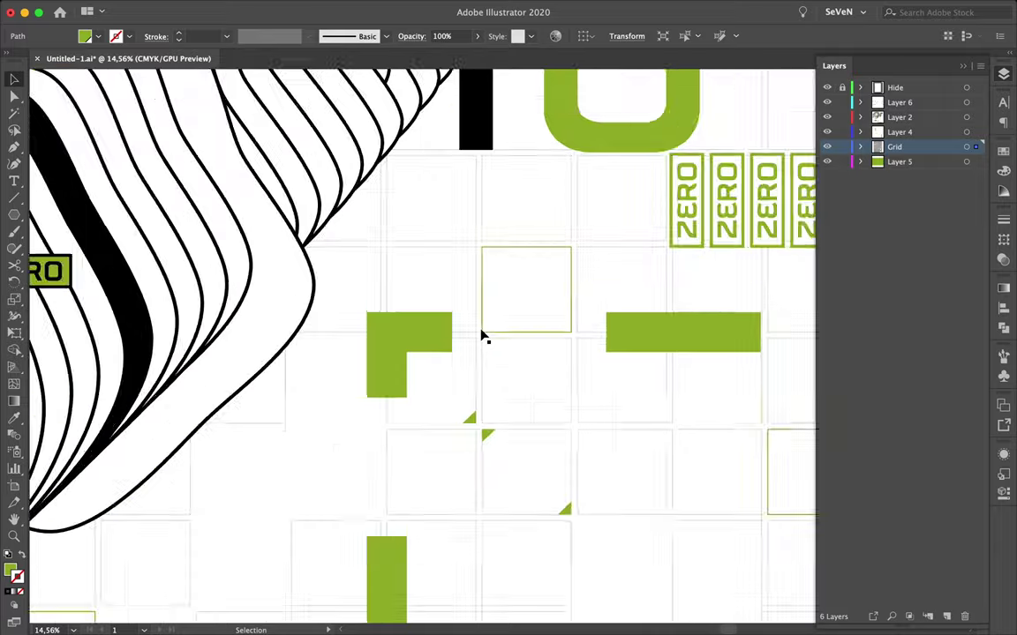
{"action": "scroll", "coordinate": [503, 348], "scroll_direction": "up", "scroll_amount": 2}
- Place another small green bar on the grid cell's top edge
{"action": "left_click", "coordinate": [510, 351]}
{"action": "left_click_drag", "start_coordinate": [477, 164], "coordinate": [477, 159]}
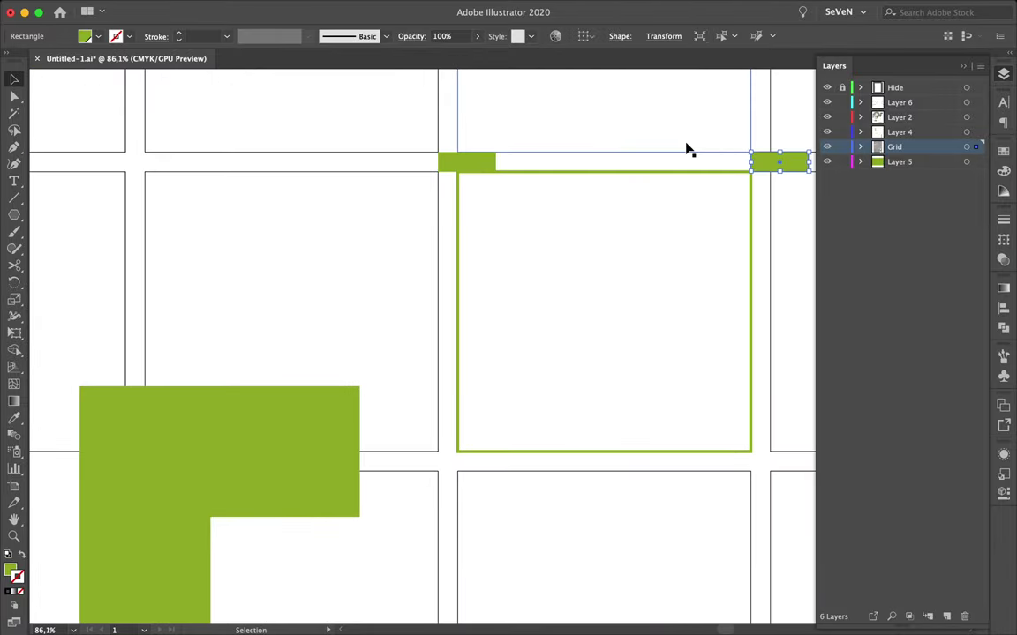
{"action": "scroll", "coordinate": [720, 216], "scroll_direction": "down", "scroll_amount": 3}
{"action": "scroll", "coordinate": [721, 218], "scroll_direction": "down", "scroll_amount": 2}
{"action": "scroll", "coordinate": [719, 218], "scroll_direction": "down", "scroll_amount": 2}
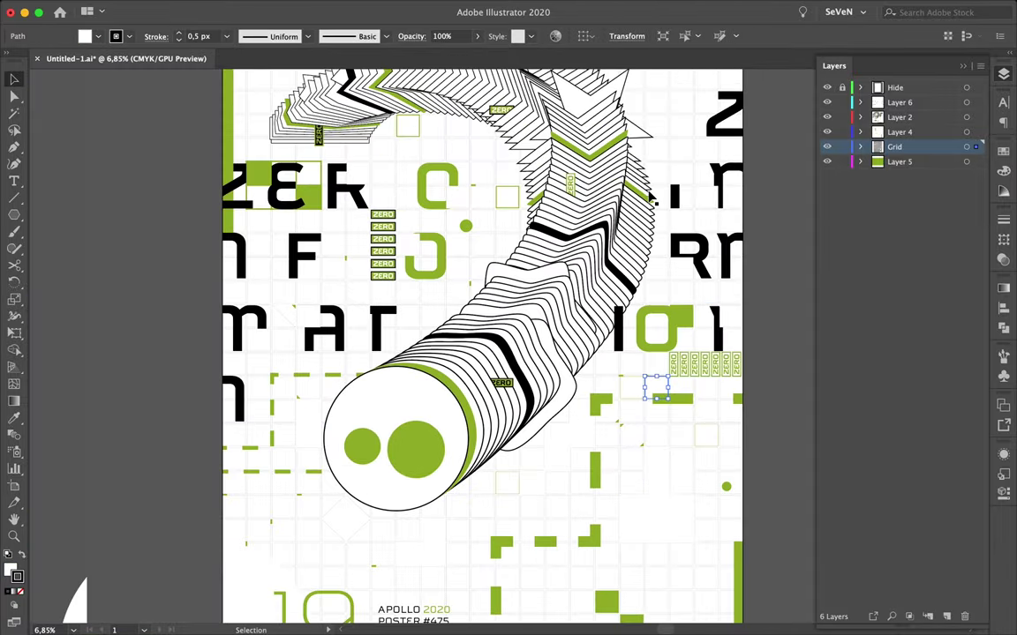
{"action": "scroll", "coordinate": [263, 172], "scroll_direction": "up", "scroll_amount": 3}
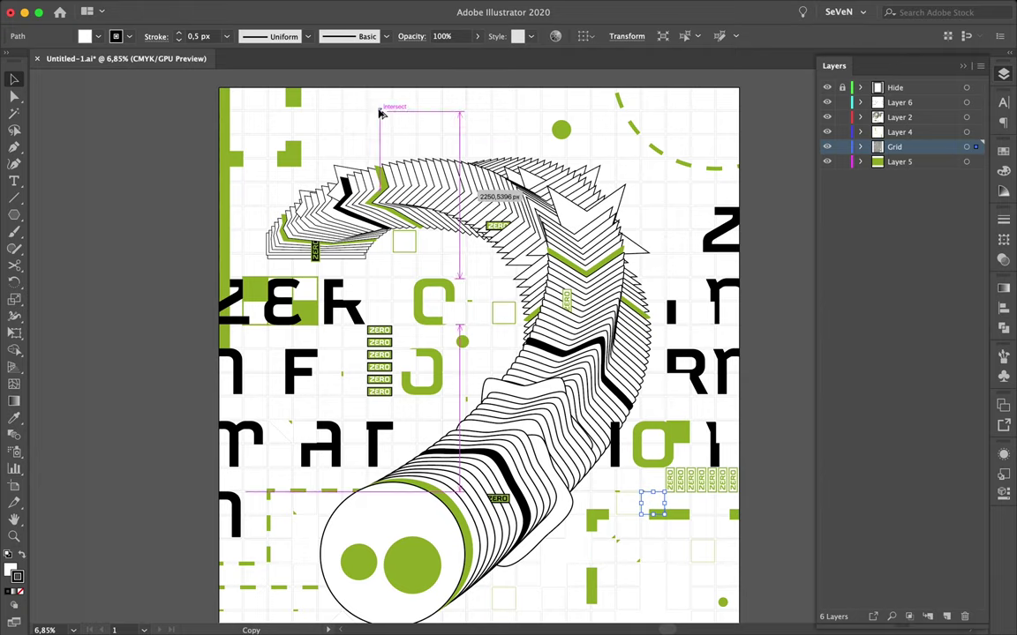
- Reposition the small green triangle and draw a short straight line segment
{"action": "left_click", "coordinate": [383, 116]}
{"action": "scroll", "coordinate": [379, 119], "scroll_direction": "up", "scroll_amount": 7}
{"action": "left_click_drag", "start_coordinate": [374, 103], "coordinate": [347, 256]}
{"action": "key", "text": "backslash"}
{"action": "left_click_drag", "start_coordinate": [351, 95], "coordinate": [182, 250]}
- Start editing the text frame with the Type tool
{"action": "scroll", "coordinate": [452, 315], "scroll_direction": "down", "scroll_amount": 3}
{"action": "scroll", "coordinate": [624, 215], "scroll_direction": "right", "scroll_amount": 3}
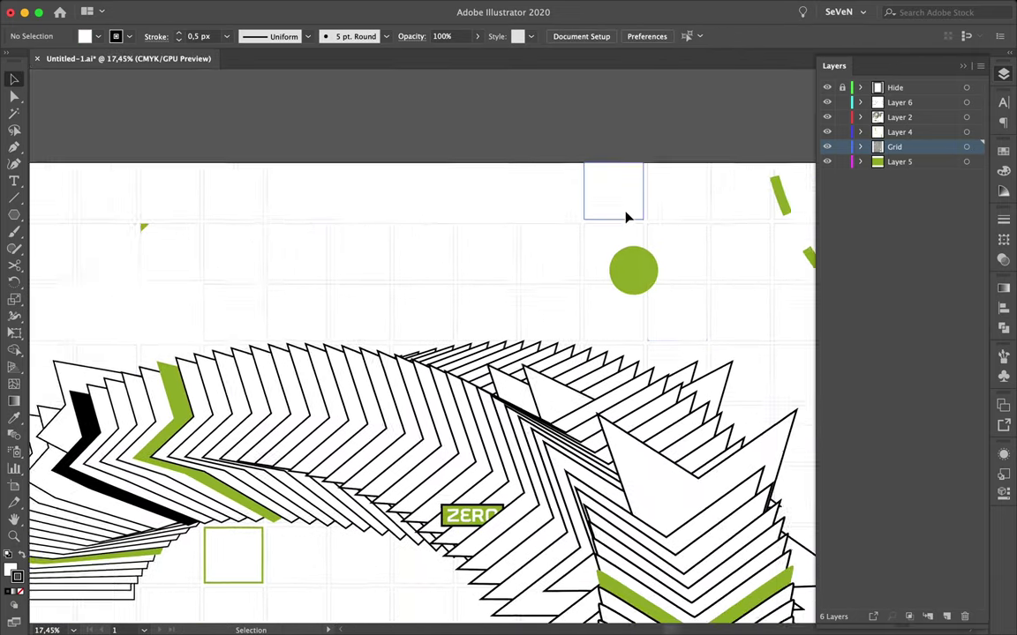
{"action": "scroll", "coordinate": [624, 215], "scroll_direction": "down", "scroll_amount": 3}
{"action": "scroll", "coordinate": [630, 221], "scroll_direction": "up", "scroll_amount": 3}
{"action": "key", "text": "t"}
{"action": "left_click", "coordinate": [584, 124]}
- Move the text frame onto the poster and type 'CHALLENGE'
{"action": "scroll", "coordinate": [578, 106], "scroll_direction": "up", "scroll_amount": 3}
{"action": "left_click_drag", "start_coordinate": [602, 106], "coordinate": [573, 315]}
{"action": "key", "text": "t"}
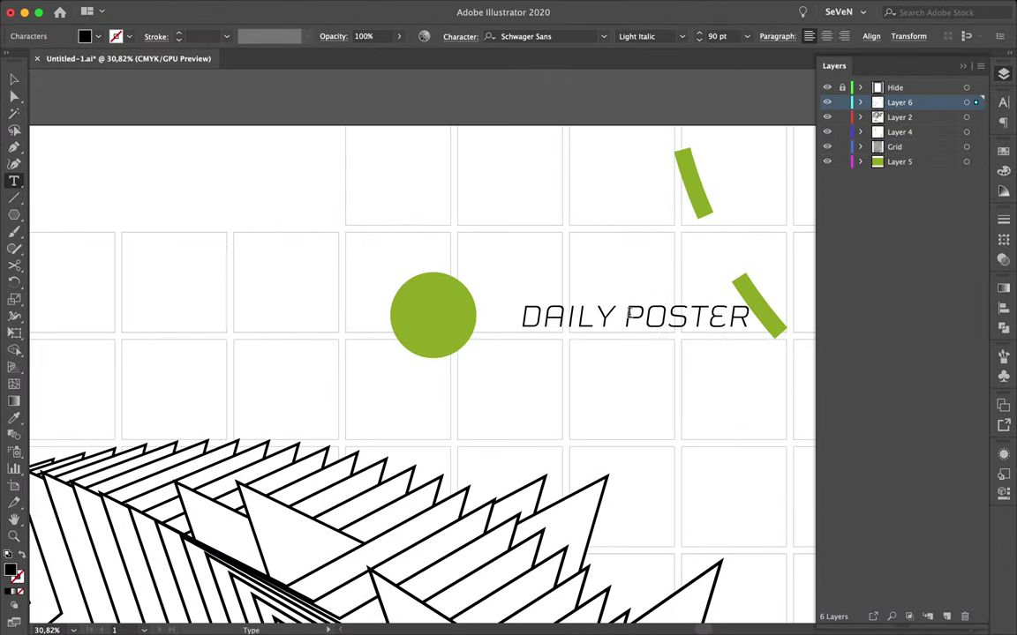
{"action": "type", "text": "CHALLENGE"}
{"action": "key", "text": "Escape"}
{"action": "key", "text": "ctrl+t"}
- Set the text to 40 pt Medium Italic with wider tracking, moved up-right
{"action": "triple_click", "coordinate": [863, 159]}
{"action": "type", "text": "40"}
{"action": "left_click", "coordinate": [930, 173]}
{"action": "left_click_drag", "start_coordinate": [565, 342], "coordinate": [615, 311]}
{"action": "left_click", "coordinate": [930, 181]}
{"action": "left_click", "coordinate": [900, 136]}
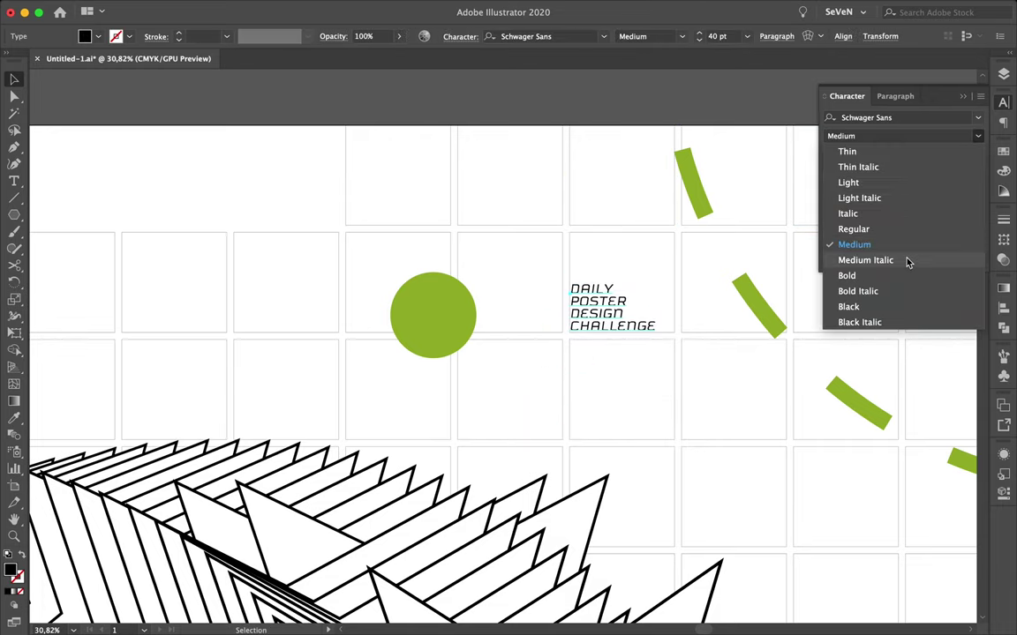
- Lock the Grid layer and place a duplicate of the text below
{"action": "left_click", "coordinate": [909, 261]}
{"action": "left_click", "coordinate": [1003, 74]}
{"action": "left_click_drag", "start_coordinate": [622, 397], "coordinate": [622, 397]}
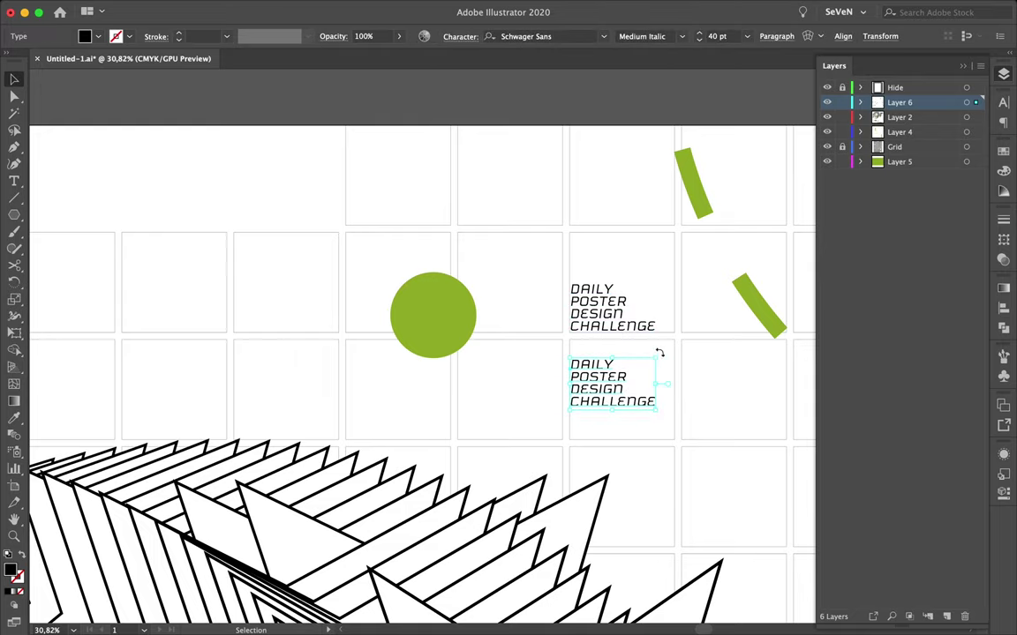
{"action": "key", "text": "ctrl+shift+a"}
{"action": "key", "text": "ctrl+0"}
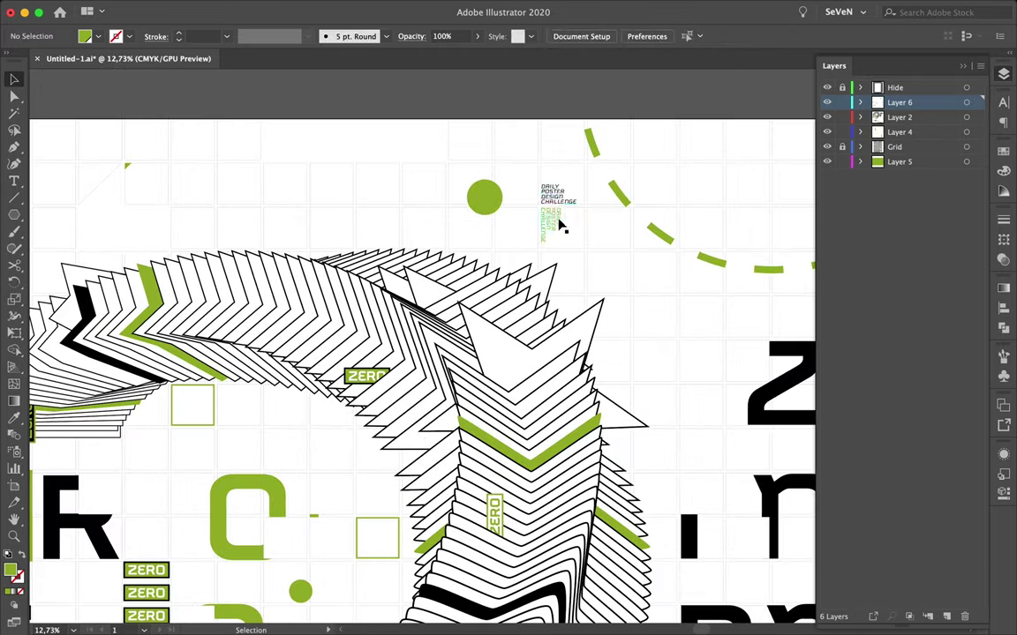
- Move the small DAILY POSTER DESIGN CHALLENGE text upward
{"action": "left_click", "coordinate": [558, 203]}
{"action": "scroll", "coordinate": [559, 203], "scroll_direction": "up", "scroll_amount": 10, "text": "alt"}
{"action": "left_click_drag", "start_coordinate": [578, 339], "coordinate": [569, 257]}
{"action": "scroll", "coordinate": [570, 257], "scroll_direction": "down", "scroll_amount": 10}
{"action": "left_click", "coordinate": [489, 220]}
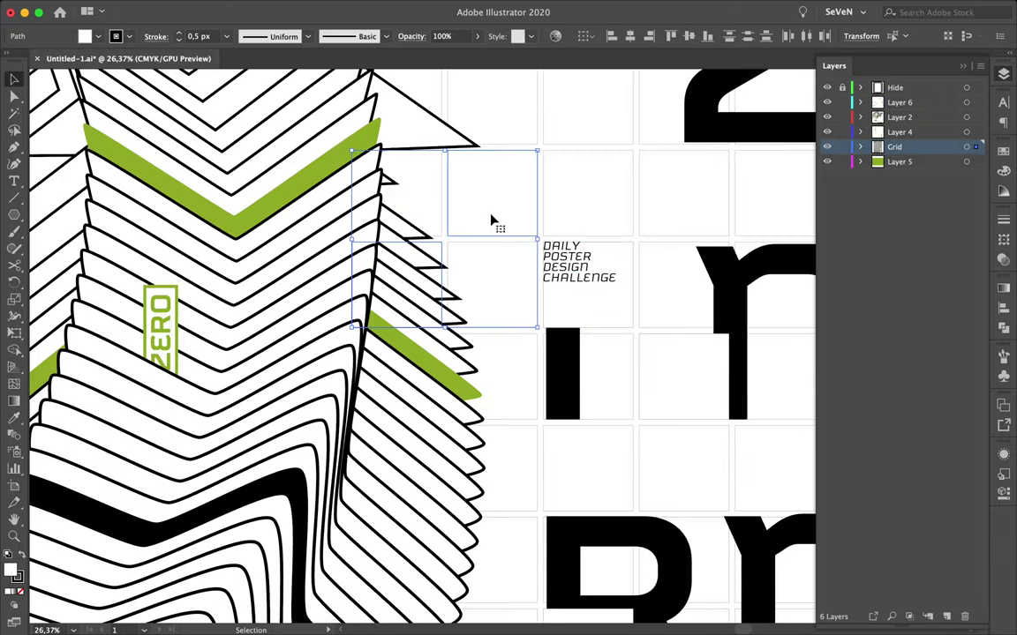
- Shrink the small green circle using its bounding box
{"action": "scroll", "coordinate": [515, 186], "scroll_direction": "down", "scroll_amount": 5}
{"action": "scroll", "coordinate": [270, 347], "scroll_direction": "up", "scroll_amount": 5}
{"action": "scroll", "coordinate": [270, 347], "scroll_direction": "up", "scroll_amount": 5}
{"action": "left_click", "coordinate": [310, 233]}
{"action": "mouse_move", "coordinate": [397, 147]}
{"action": "left_mouse_down"}
{"action": "mouse_move", "coordinate": [322, 234]}
{"action": "mouse_move", "coordinate": [338, 273]}
{"action": "left_mouse_up"}
{"action": "scroll", "coordinate": [336, 274], "scroll_direction": "down", "scroll_amount": 10}
{"action": "left_click", "coordinate": [345, 354]}
- Nudge the green circle into place and scale it down slightly more
{"action": "scroll", "coordinate": [548, 176], "scroll_direction": "up", "scroll_amount": 5}
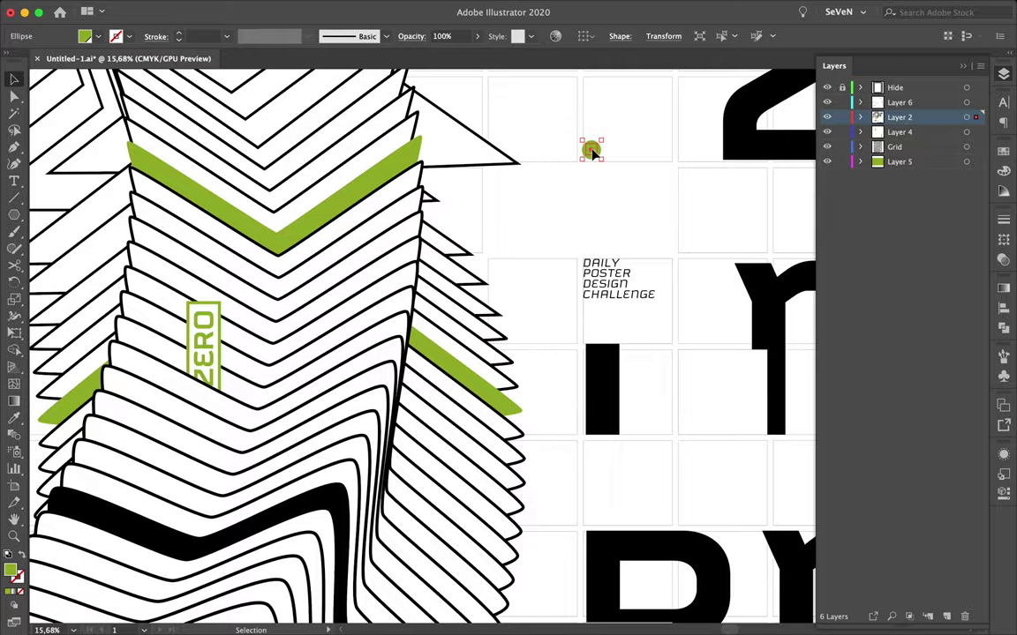
{"action": "scroll", "coordinate": [590, 148], "scroll_direction": "up", "scroll_amount": 5}
{"action": "left_click_drag", "start_coordinate": [629, 140], "coordinate": [629, 146]}
{"action": "left_click_drag", "start_coordinate": [653, 95], "coordinate": [623, 130]}
{"action": "scroll", "coordinate": [611, 264], "scroll_direction": "down", "scroll_amount": 10}
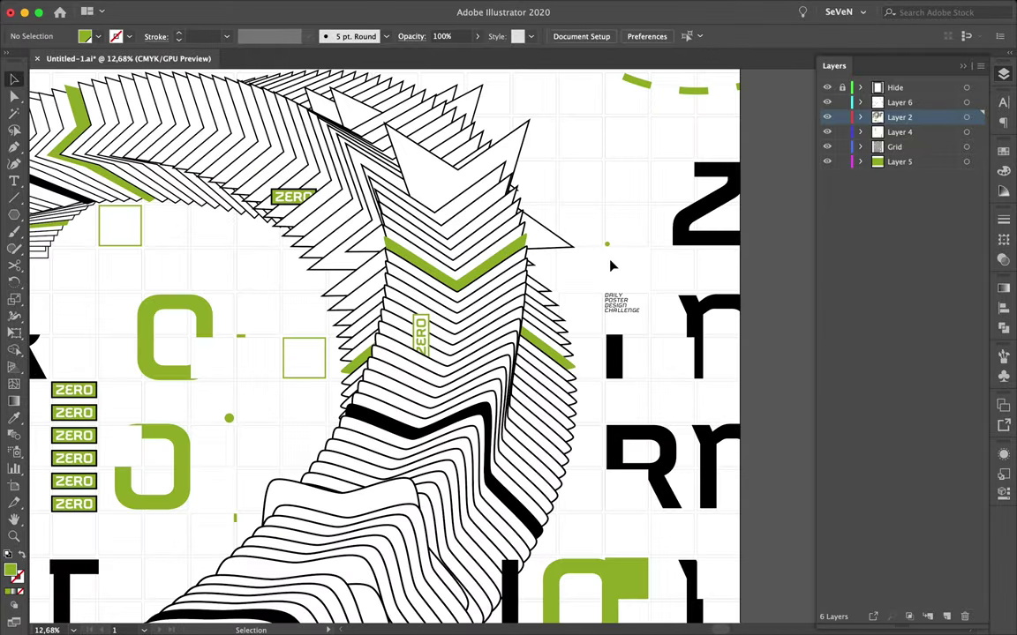
{"action": "key", "text": "a"}
{"action": "left_click", "coordinate": [719, 280]}
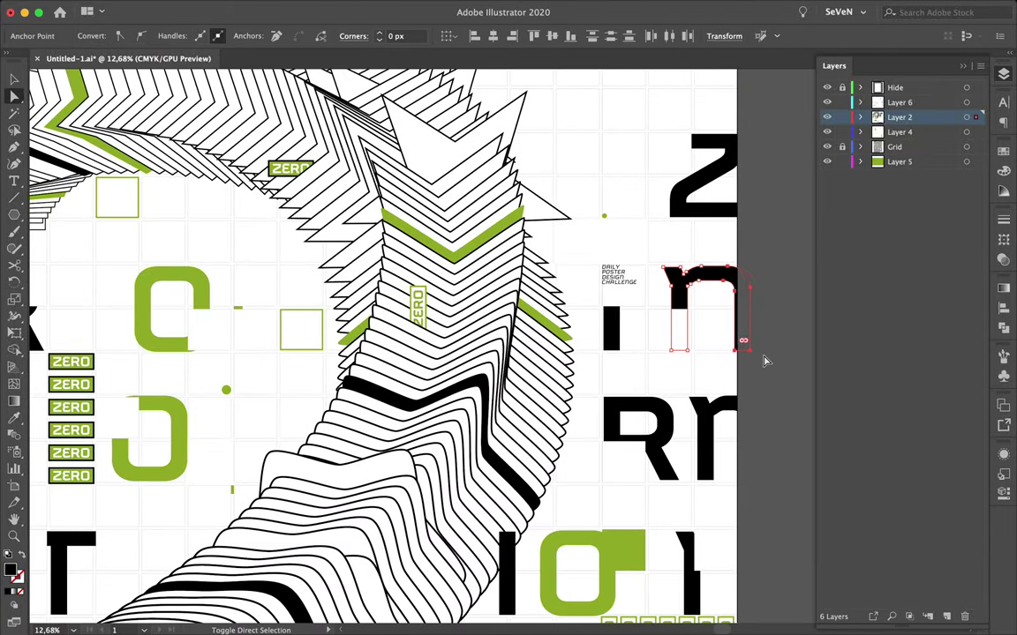
- Inspect the upper and lower green O outlines with Direct Selection
{"action": "left_click", "coordinate": [771, 367]}
{"action": "scroll", "coordinate": [685, 339], "scroll_direction": "down", "scroll_amount": 2}
{"action": "key", "text": "a"}
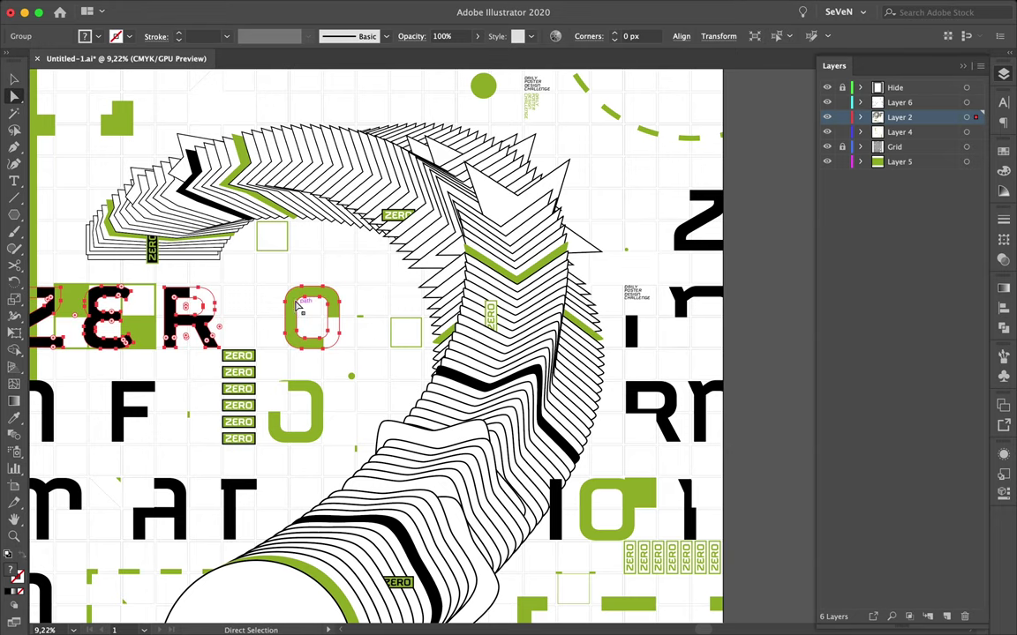
{"action": "left_click", "coordinate": [313, 343]}
{"action": "left_click", "coordinate": [314, 363]}
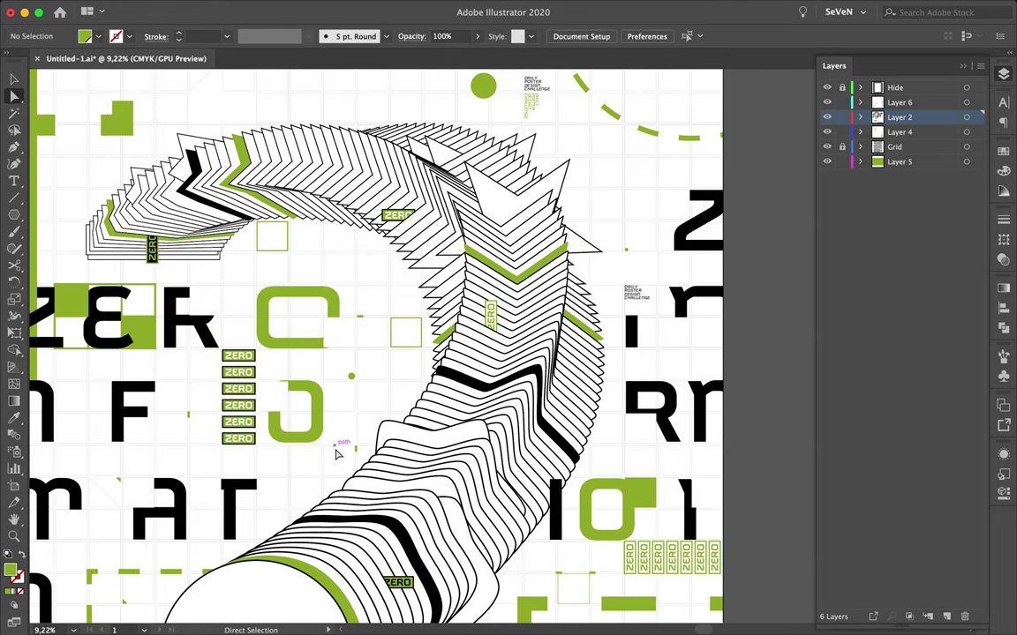
{"action": "scroll", "coordinate": [333, 443], "scroll_direction": "up", "scroll_amount": 2}
{"action": "left_click_drag", "start_coordinate": [283, 348], "coordinate": [325, 462]}
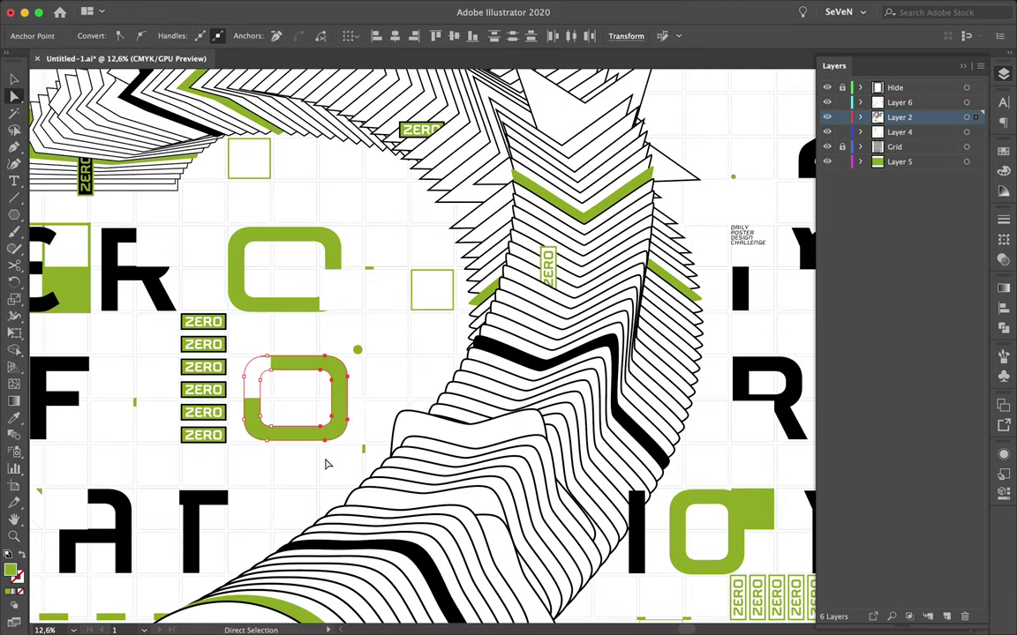
{"action": "scroll", "coordinate": [335, 452], "scroll_direction": "down", "scroll_amount": 2}
{"action": "scroll", "coordinate": [291, 445], "scroll_direction": "down", "scroll_amount": 1}
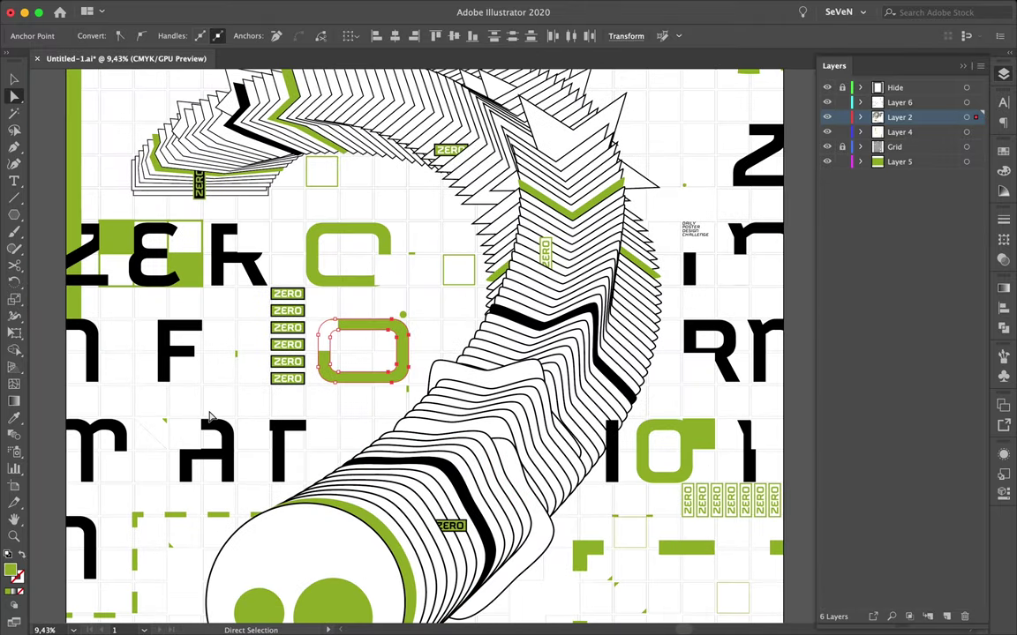
- Select the A letter's compound path and reveal it in Layer 2
{"action": "left_click", "coordinate": [216, 441]}
{"action": "key", "text": "v"}
{"action": "scroll", "coordinate": [258, 444], "scroll_direction": "up", "scroll_amount": 3}
{"action": "key", "text": "a"}
{"action": "left_click", "coordinate": [199, 414]}
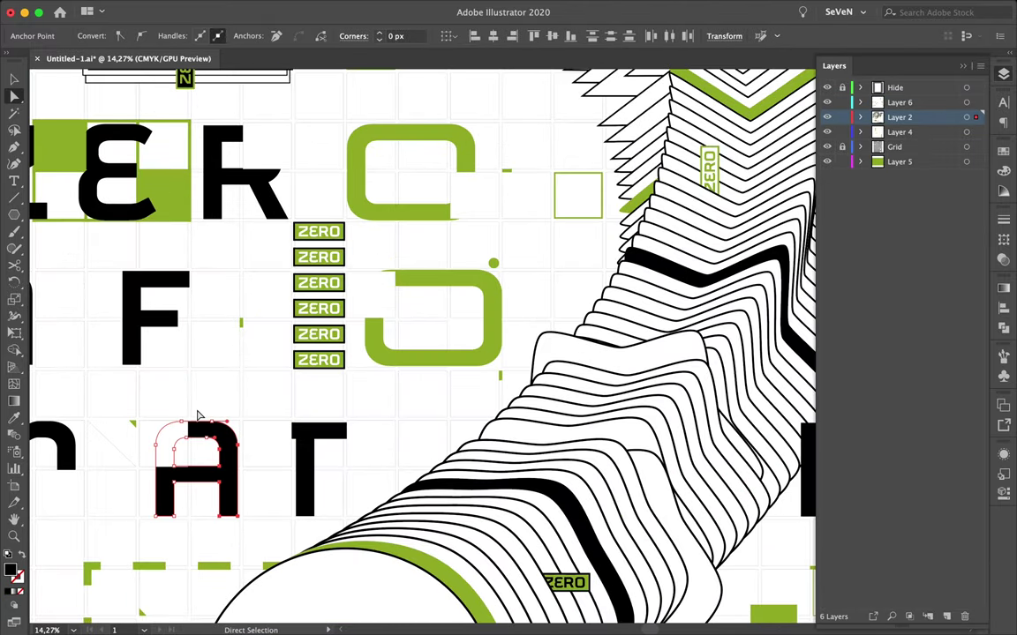
{"action": "left_click", "coordinate": [249, 531]}
{"action": "key", "text": "v"}
{"action": "left_click", "coordinate": [268, 452]}
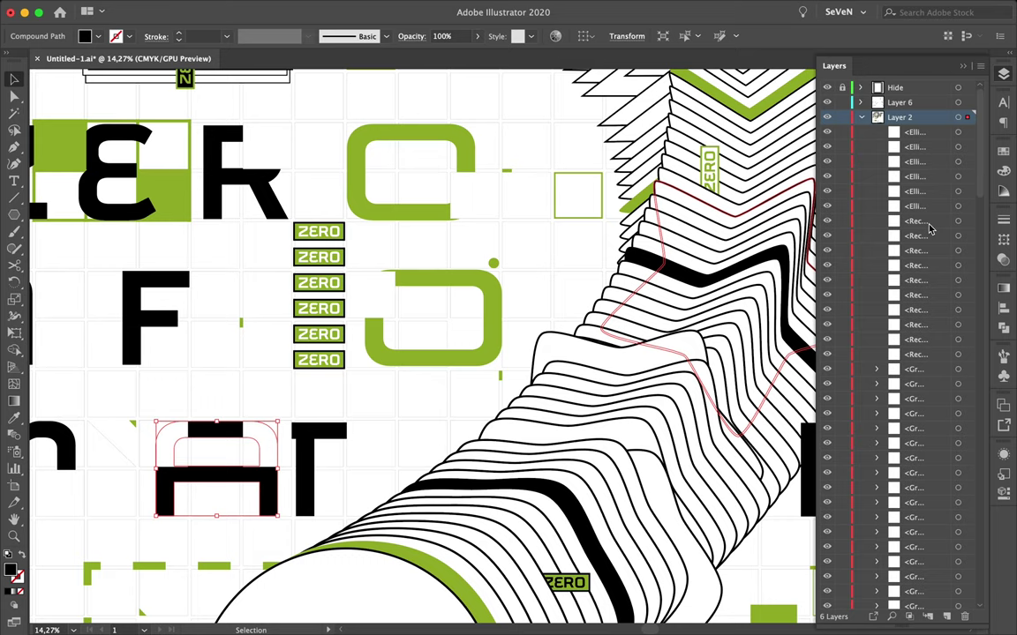
- Move the small block between A and T from Layer 6 into Layer 2
{"action": "scroll", "coordinate": [926, 277], "scroll_direction": "down", "scroll_amount": 3}
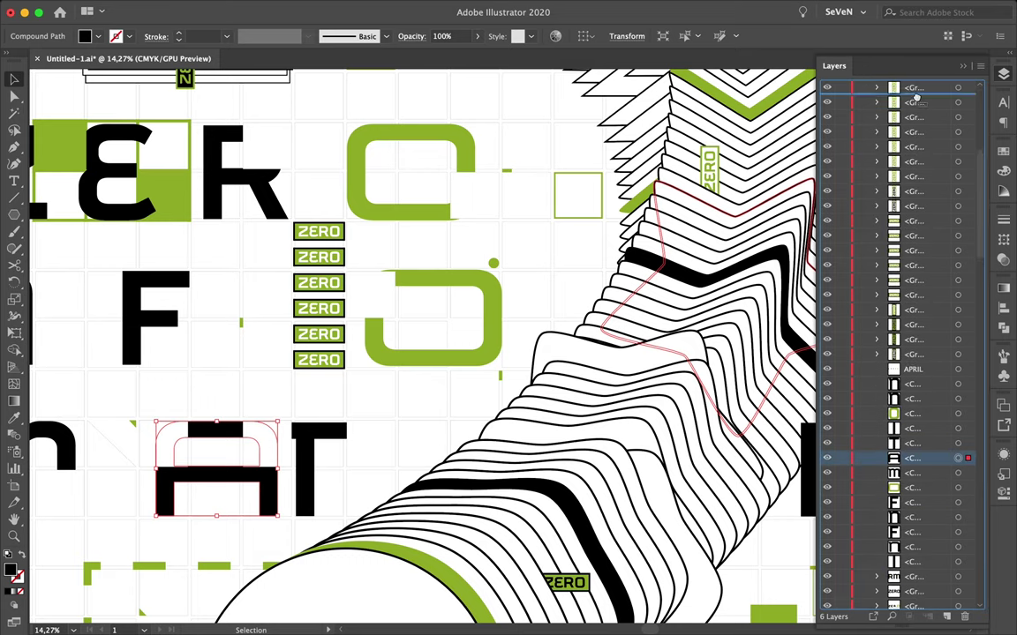
{"action": "left_click", "coordinate": [269, 499]}
{"action": "left_click", "coordinate": [253, 456]}
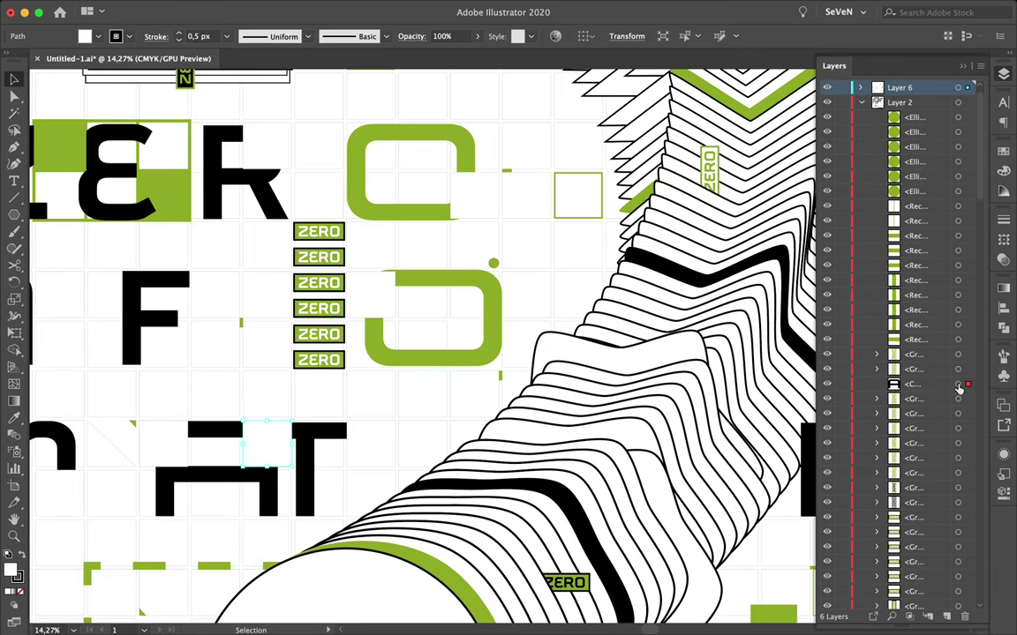
{"action": "left_click_drag", "start_coordinate": [960, 104], "coordinate": [966, 104]}
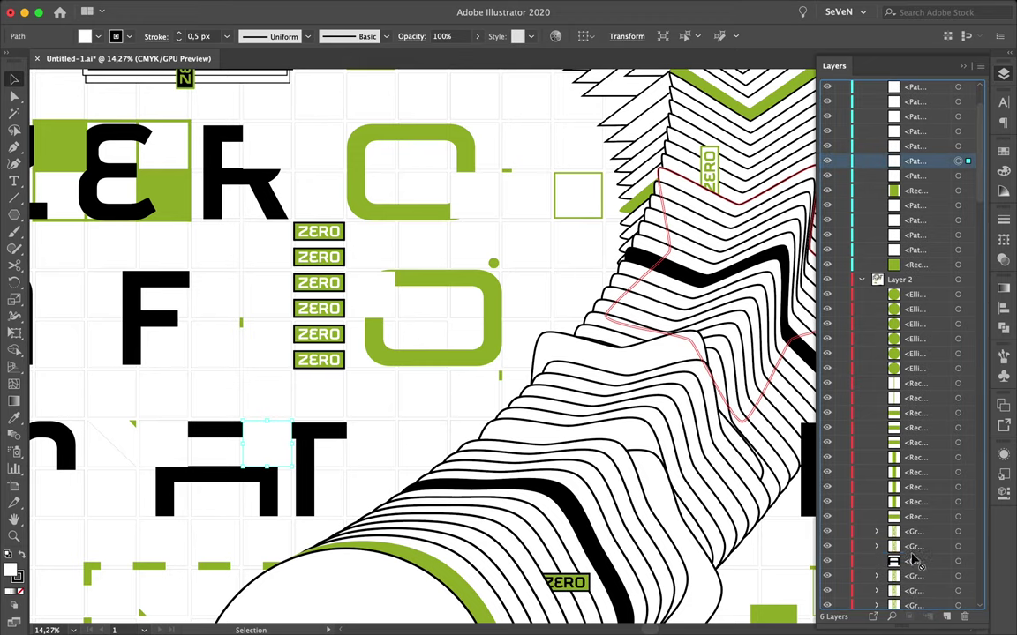
{"action": "left_click", "coordinate": [436, 412]}
- Isolate the Rm group and select the R's lower-right anchors for tweaking
{"action": "scroll", "coordinate": [436, 412], "scroll_direction": "down", "scroll_amount": 3}
{"action": "scroll", "coordinate": [436, 413], "scroll_direction": "down", "scroll_amount": 2}
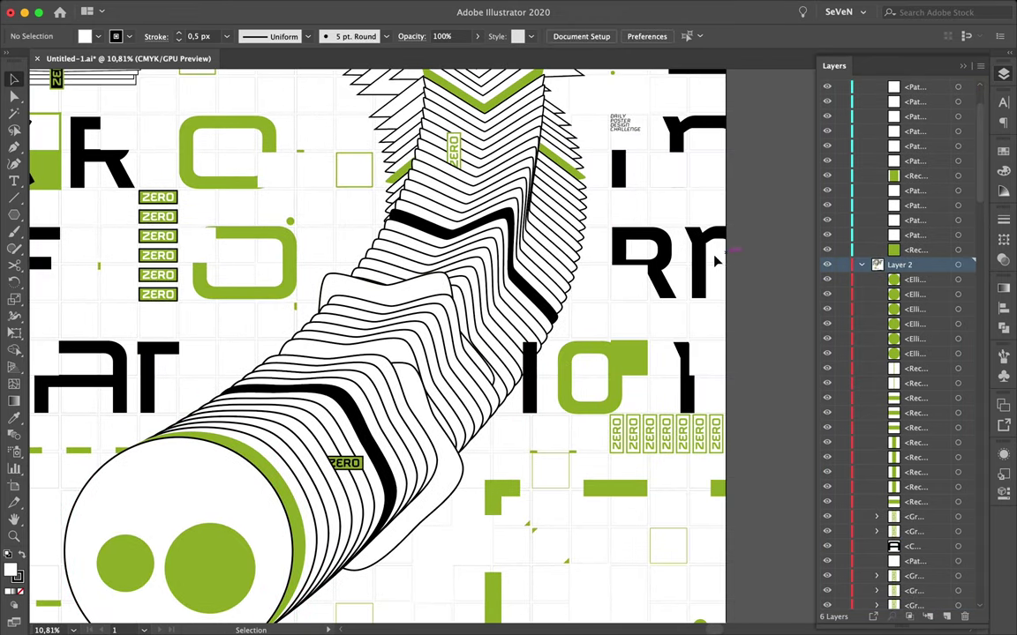
{"action": "double_click", "coordinate": [716, 259]}
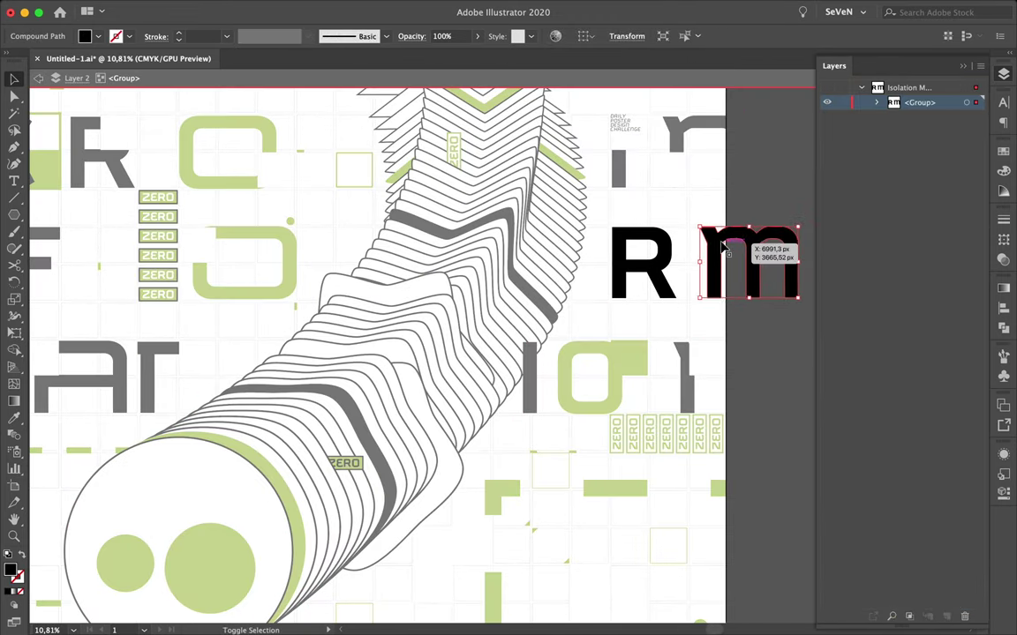
{"action": "key", "text": "a"}
{"action": "left_click_drag", "start_coordinate": [658, 264], "coordinate": [689, 327]}
{"action": "key", "text": "Escape"}
- Shift the vertical ZERO strip down about 86 px
{"action": "key", "text": "v"}
{"action": "scroll", "coordinate": [603, 245], "scroll_direction": "down", "scroll_amount": 2}
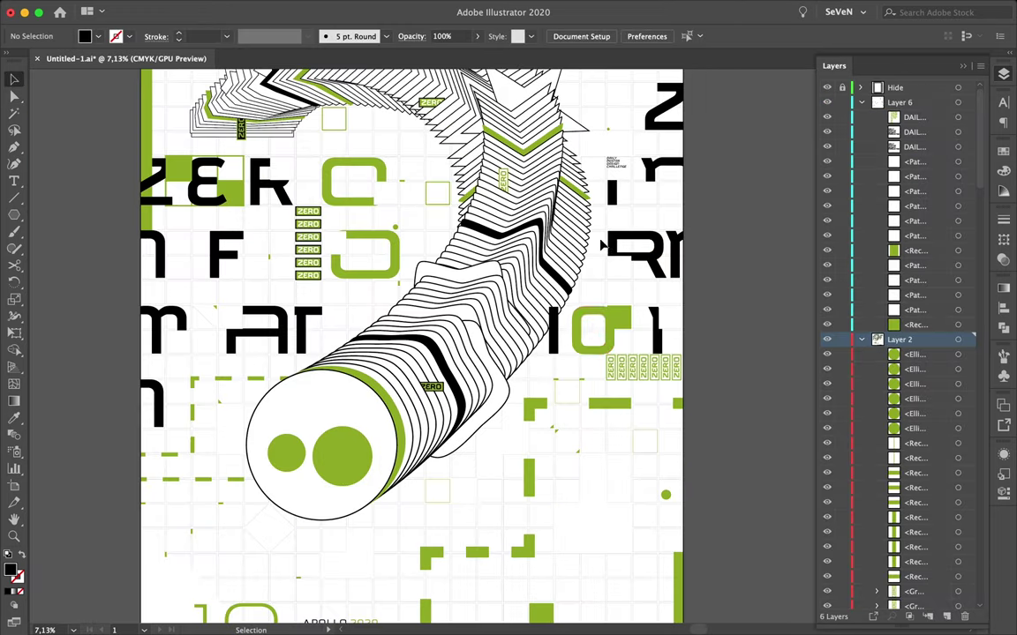
{"action": "left_click_drag", "start_coordinate": [625, 373], "coordinate": [624, 448]}
{"action": "key", "text": "ctrl+shift+a"}
{"action": "scroll", "coordinate": [606, 380], "scroll_direction": "up", "scroll_amount": 3}
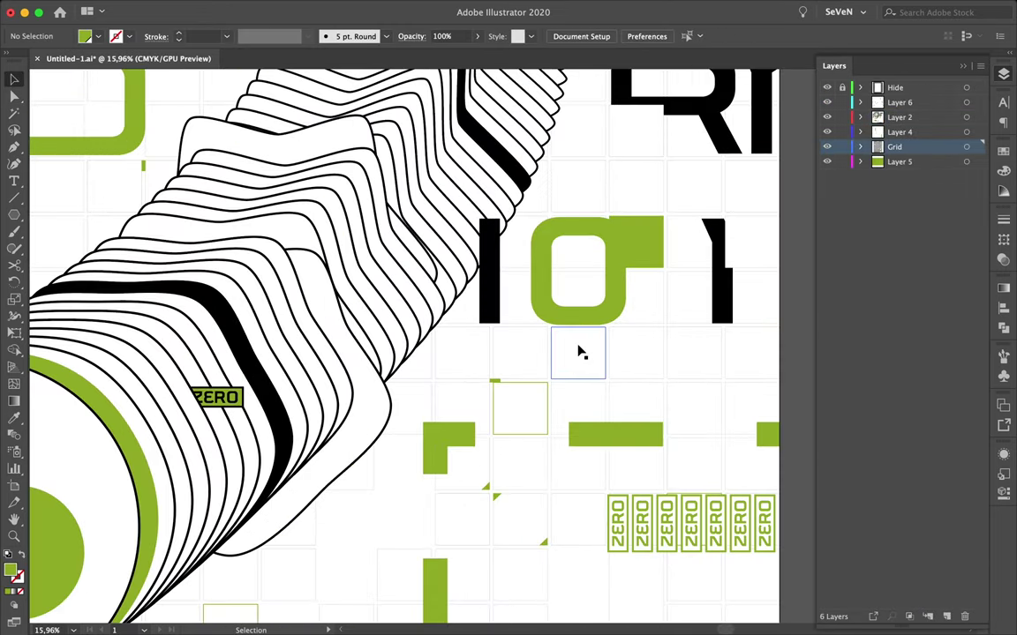
- Stretch the green O downward into a taller letterform by dragging its bottom anchors
{"action": "left_click", "coordinate": [555, 301], "text": "ctrl"}
{"action": "left_click_drag", "start_coordinate": [601, 329], "coordinate": [601, 386]}
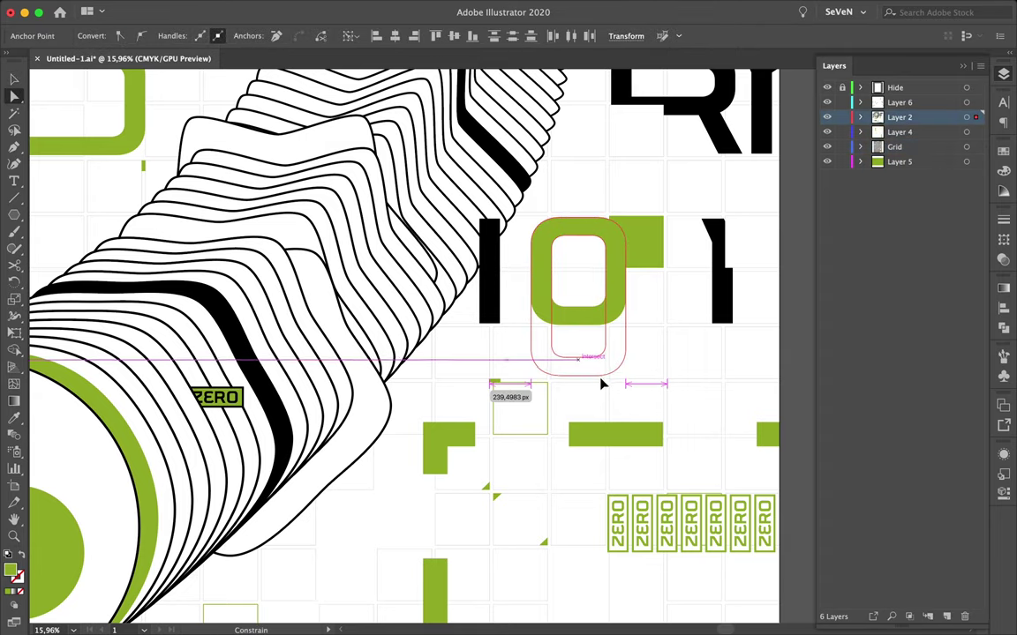
{"action": "key", "text": "ctrl+0"}
{"action": "left_click", "coordinate": [728, 345]}
{"action": "scroll", "coordinate": [300, 267], "scroll_direction": "up", "scroll_amount": 3}
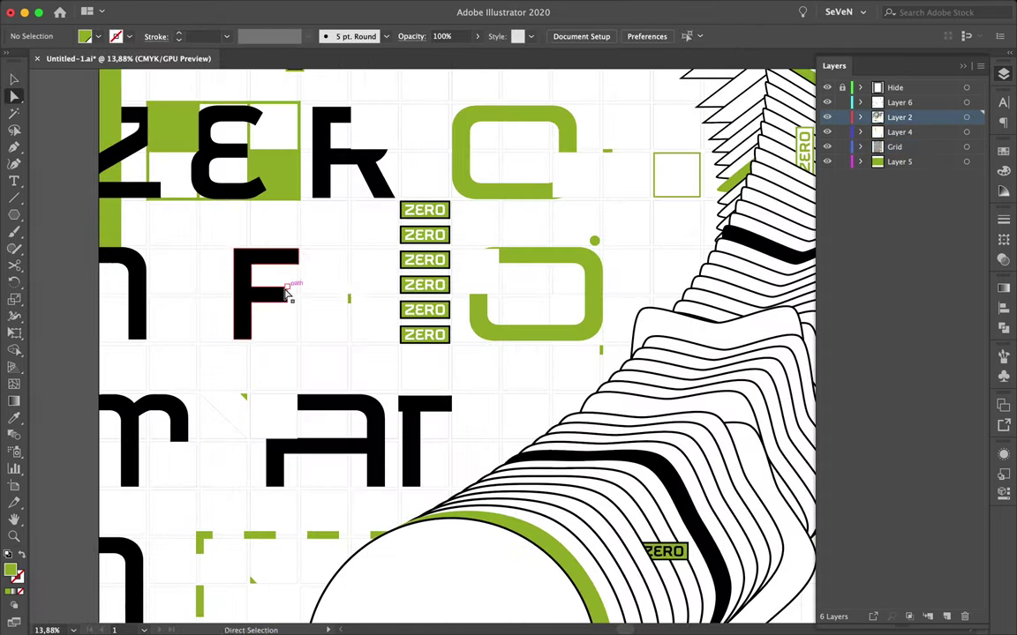
- Move an anchor on the F into alignment
{"action": "left_click", "coordinate": [286, 291], "text": "ctrl"}
{"action": "left_click_drag", "start_coordinate": [285, 291], "coordinate": [352, 271]}
{"action": "scroll", "coordinate": [350, 273], "scroll_direction": "down", "scroll_amount": 3}
{"action": "key", "text": "v"}
{"action": "left_click", "coordinate": [284, 374]}
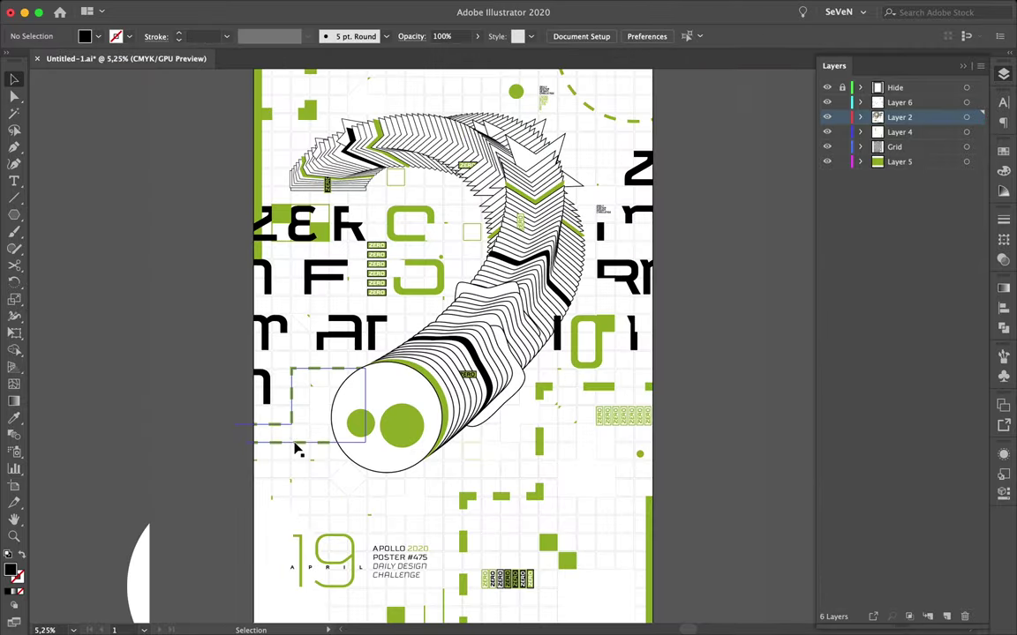
{"action": "scroll", "coordinate": [454, 351], "scroll_direction": "up", "scroll_amount": 3}
- Place a copy of the small green circle left of the big one at the tube end
{"action": "double_click", "coordinate": [459, 349]}
{"action": "left_click_drag", "start_coordinate": [464, 346], "coordinate": [451, 353]}
{"action": "double_click", "coordinate": [187, 371]}
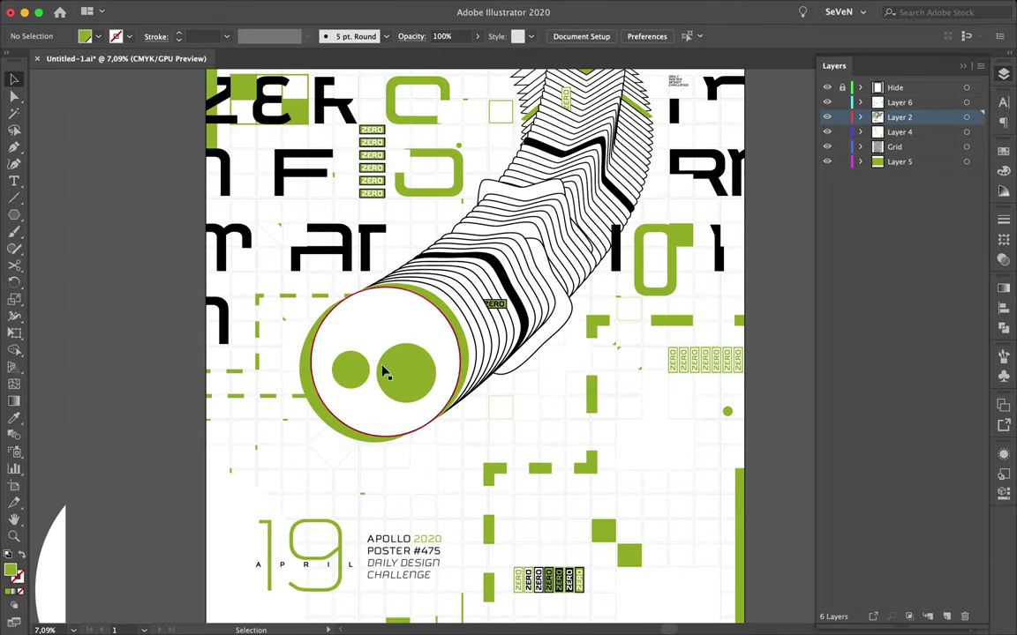
{"action": "left_click_drag", "start_coordinate": [347, 357], "coordinate": [350, 362]}
{"action": "key", "text": "ctrl+shift+a"}
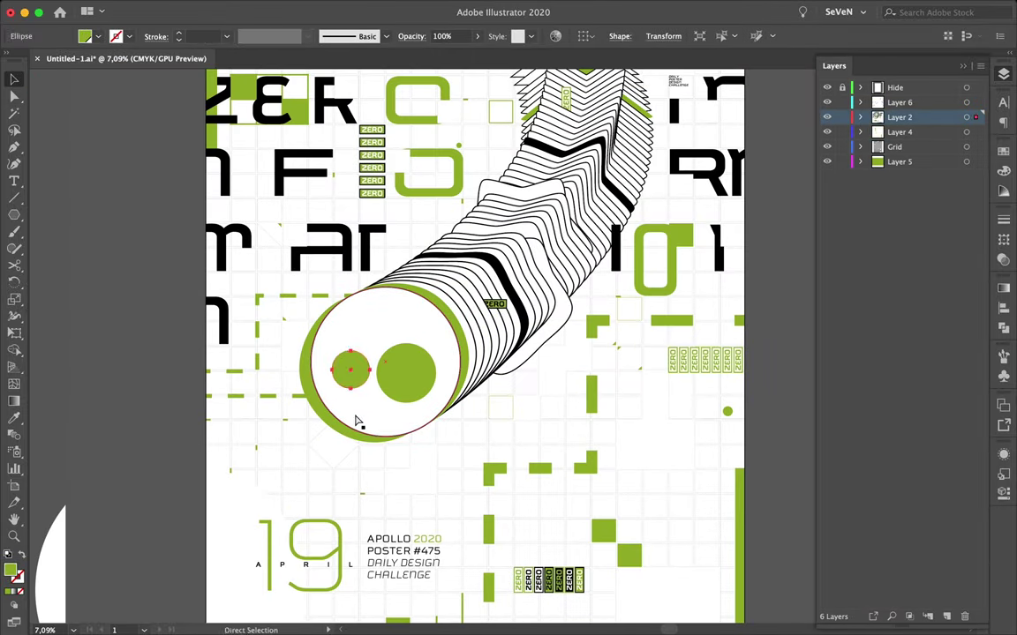
{"action": "scroll", "coordinate": [398, 496], "scroll_direction": "down", "scroll_amount": 3}
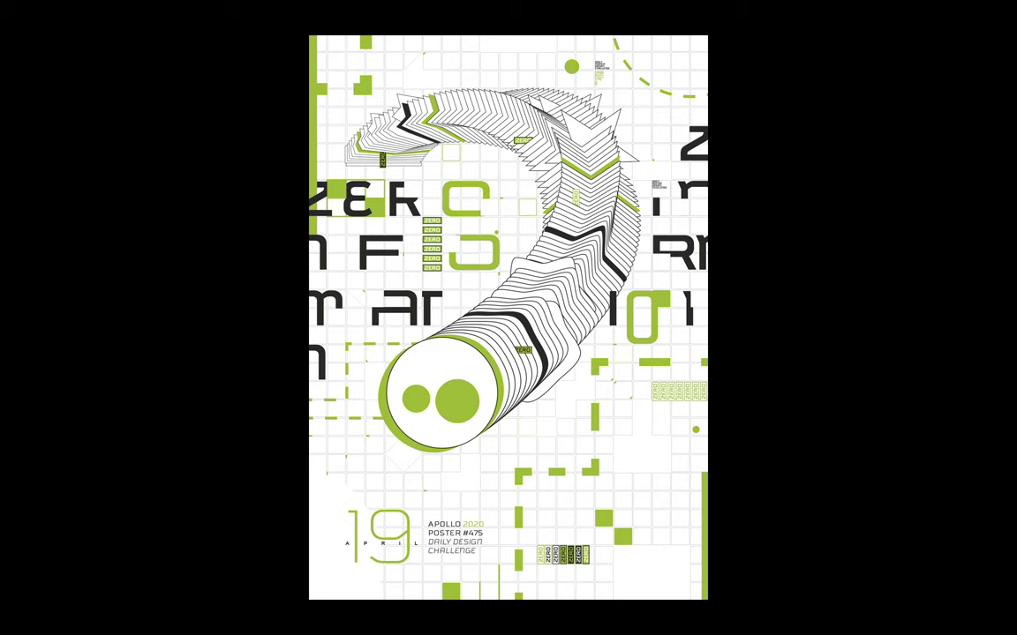